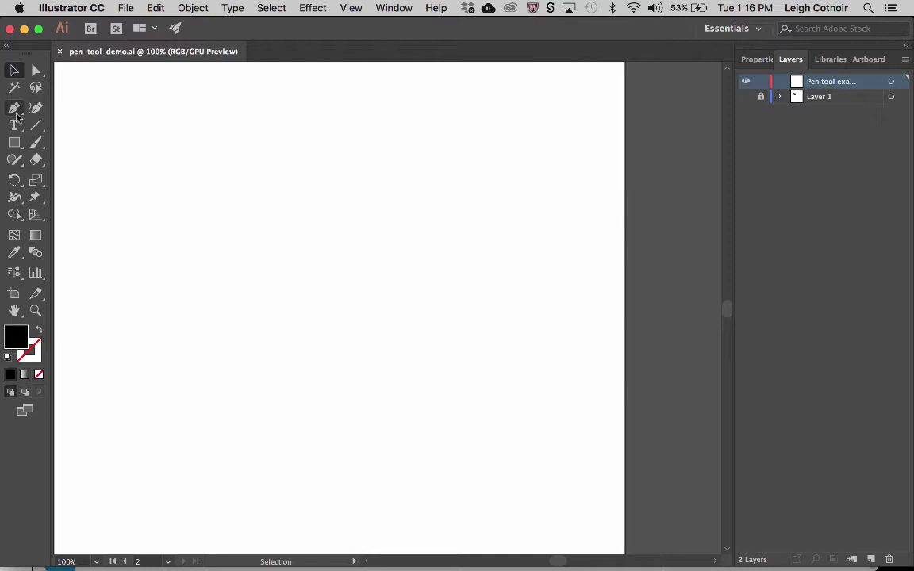
Draw a closed five-point polygon with straight edges on the blank artboard using the Pen tool
click(15, 109)
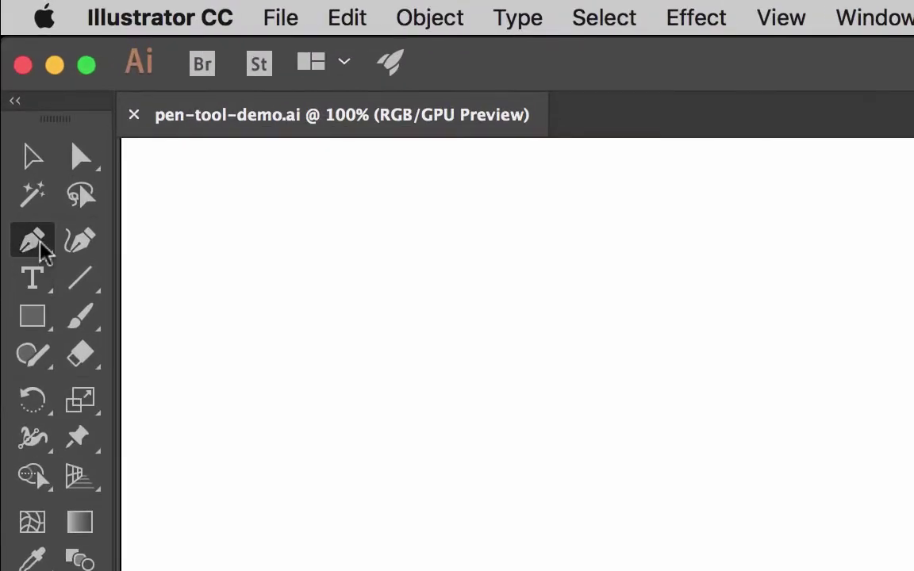
click(40, 246)
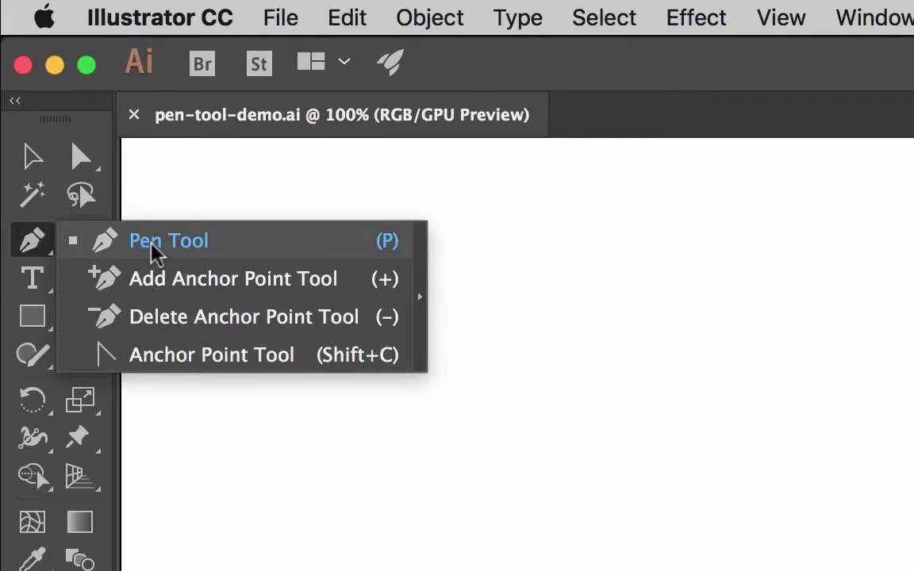
click(111, 246)
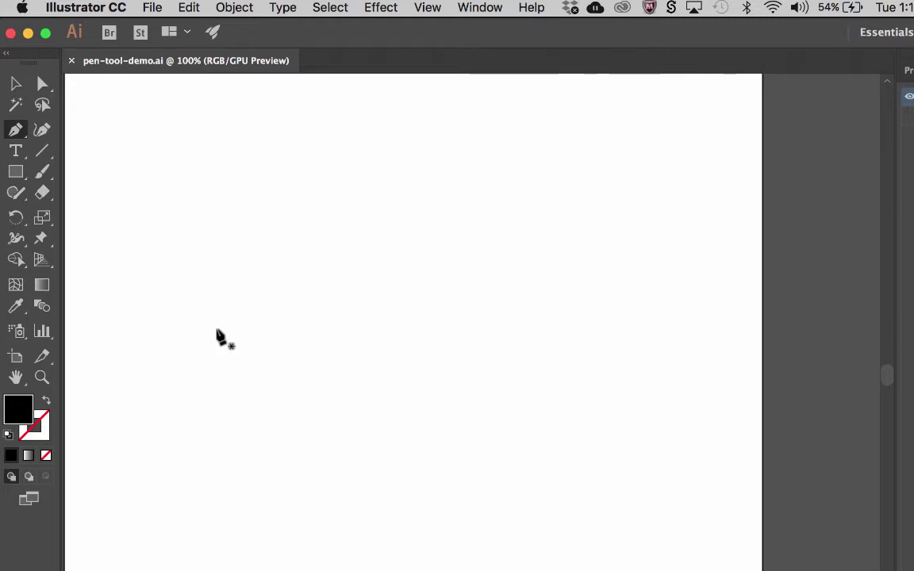
click(217, 329)
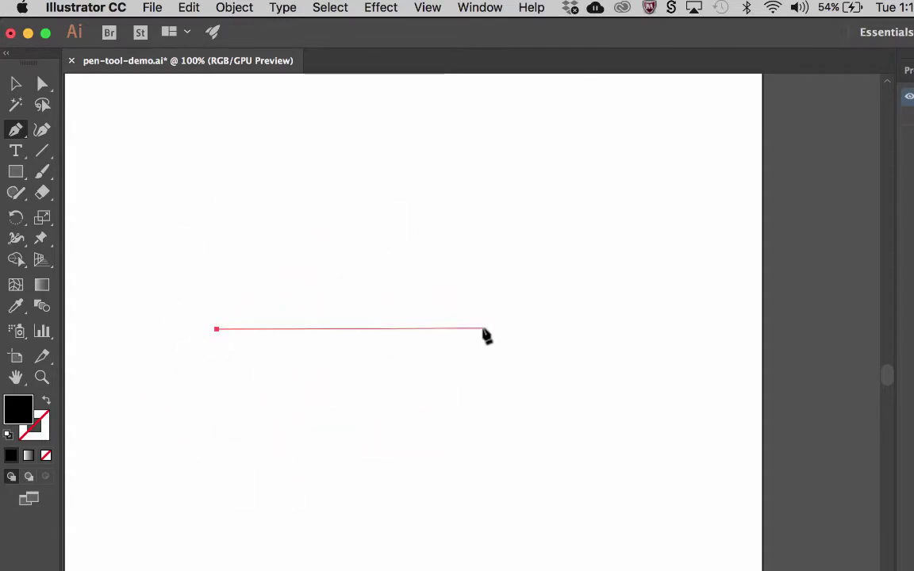
click(482, 327)
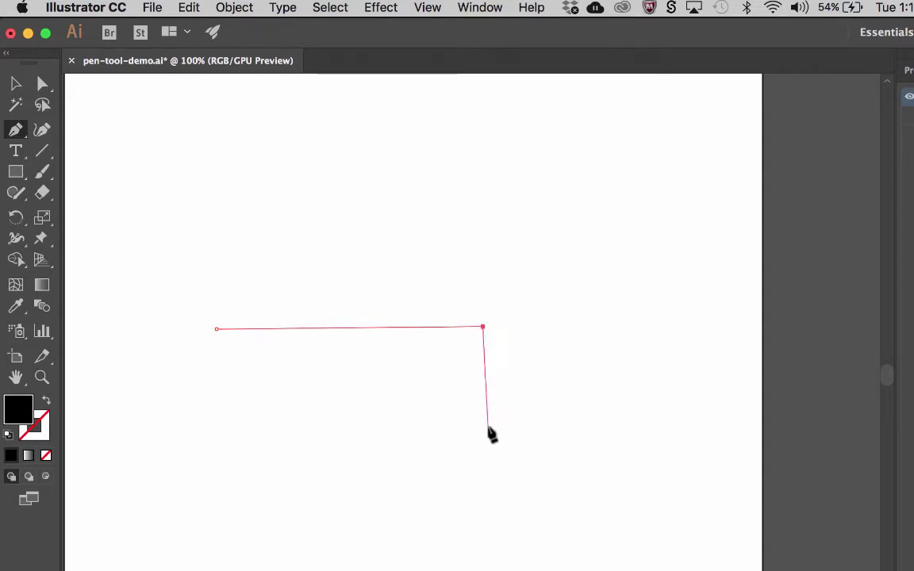
click(482, 435)
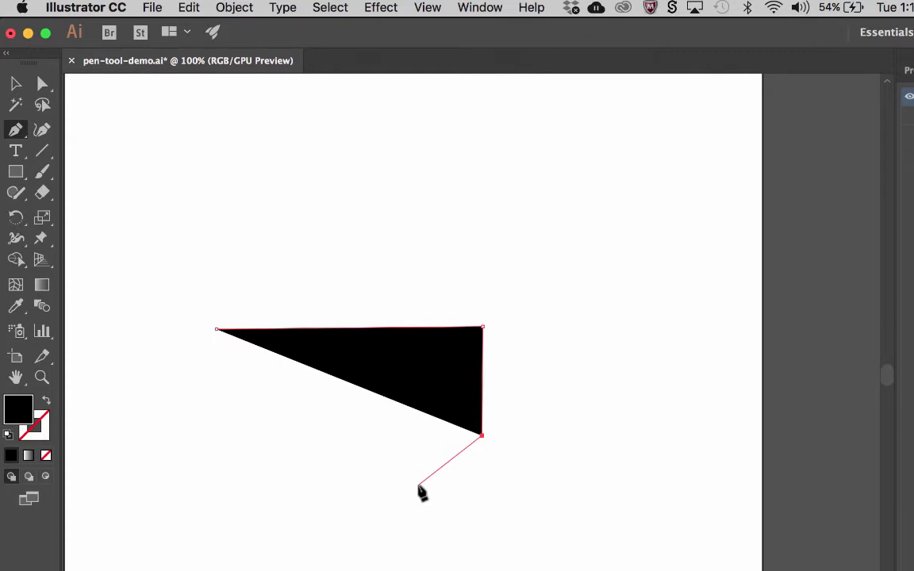
drag(192, 459, 164, 460)
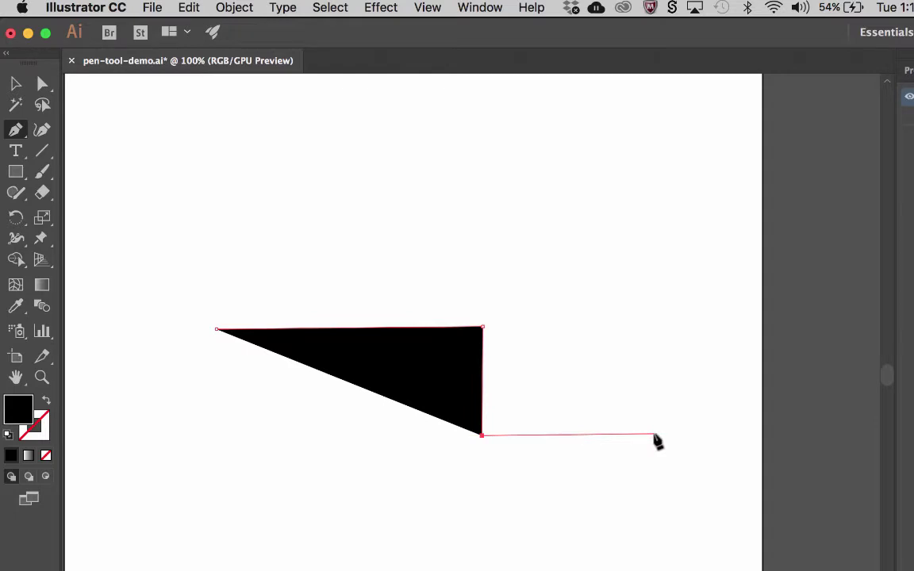
click(654, 435)
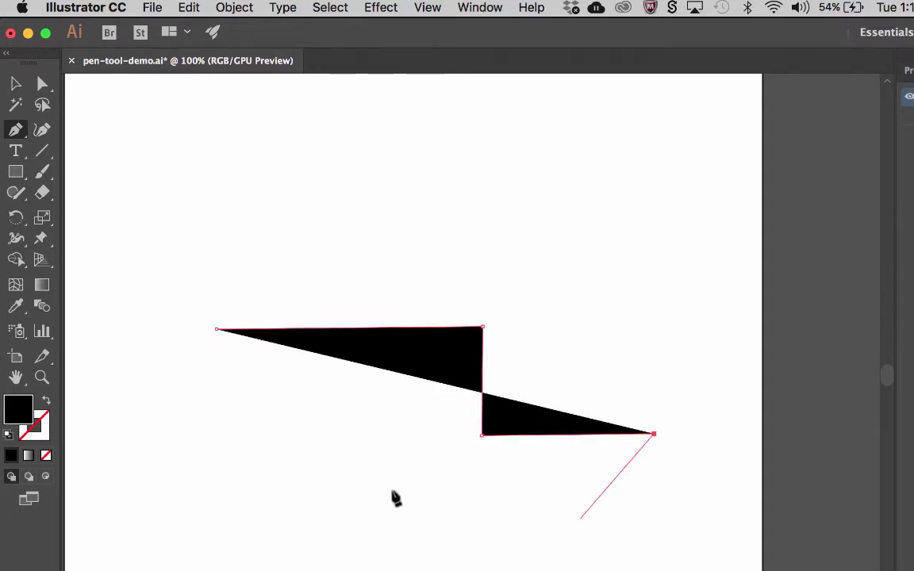
click(327, 491)
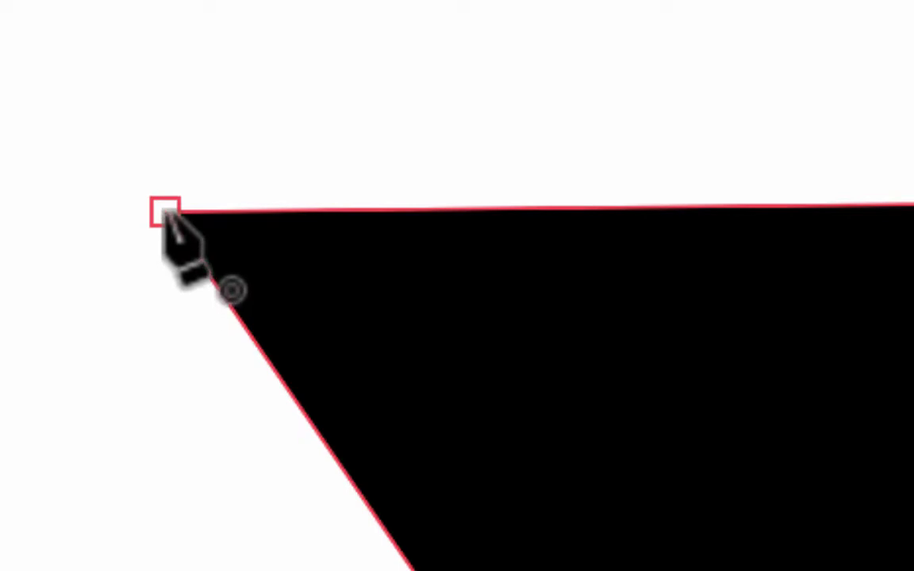
click(166, 212)
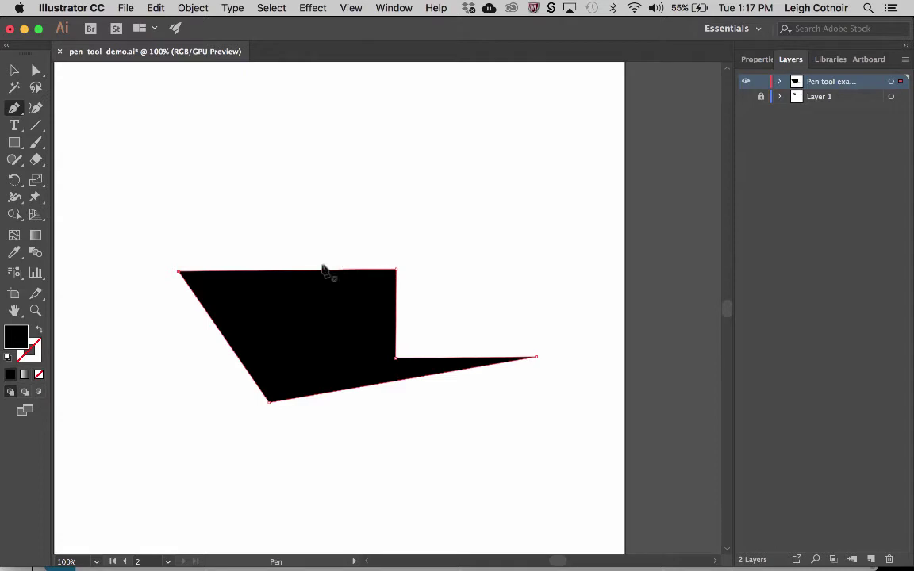
Move the black polygon up and toward the artboard's left side, and scale it down to a narrower, shorter shape
click(12, 71)
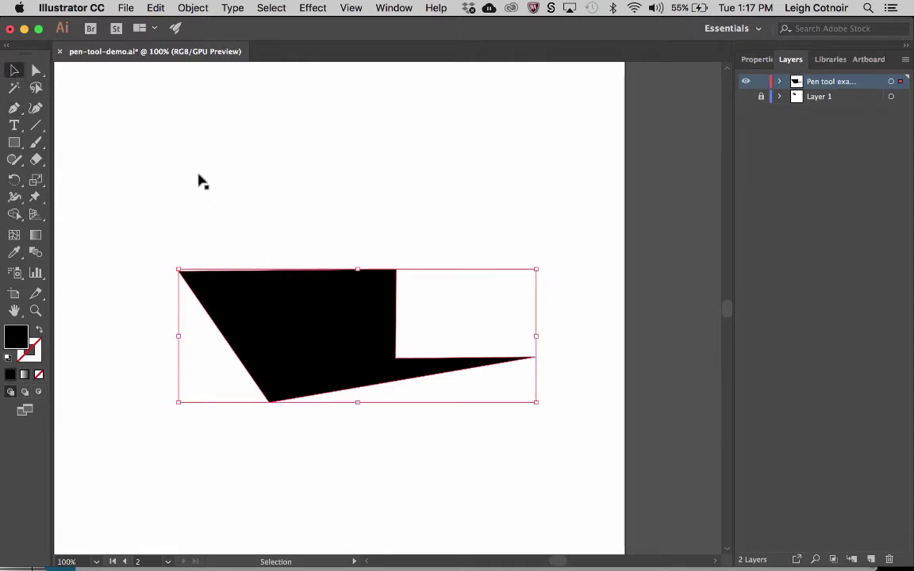
drag(328, 329, 248, 289)
drag(472, 339, 365, 324)
drag(202, 248, 280, 297)
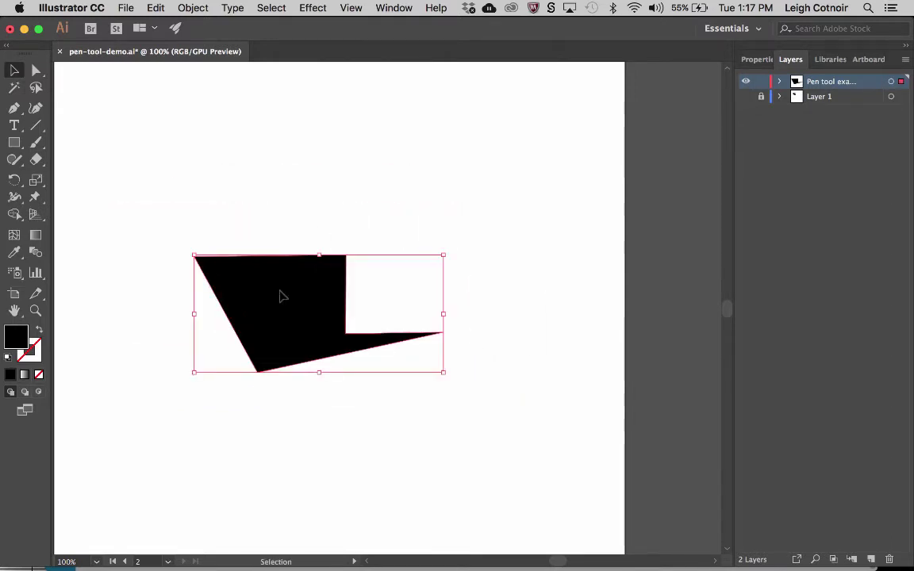
Rotate the polygon counterclockwise so its long upper edge runs diagonally, and move it toward the artboard's upper left
drag(451, 376, 436, 286)
click(435, 388)
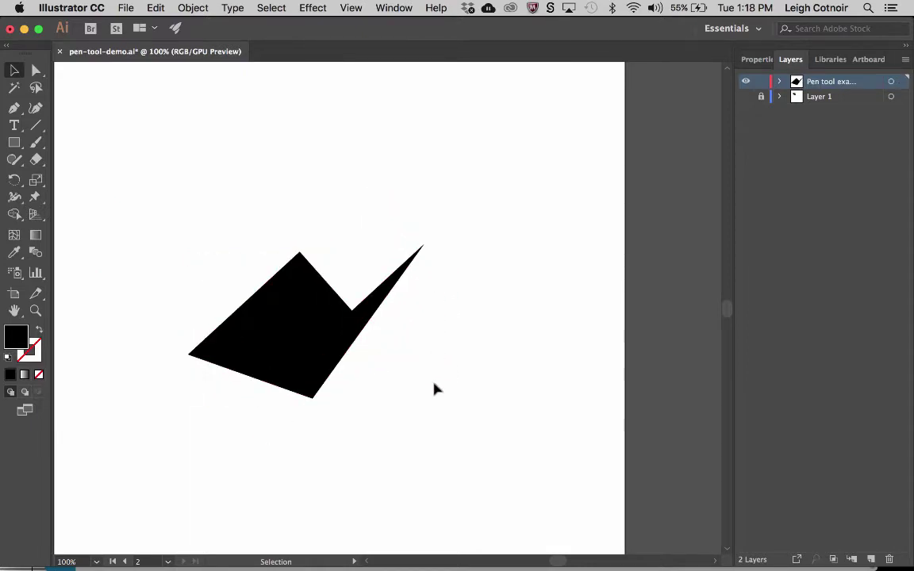
drag(312, 367, 289, 292)
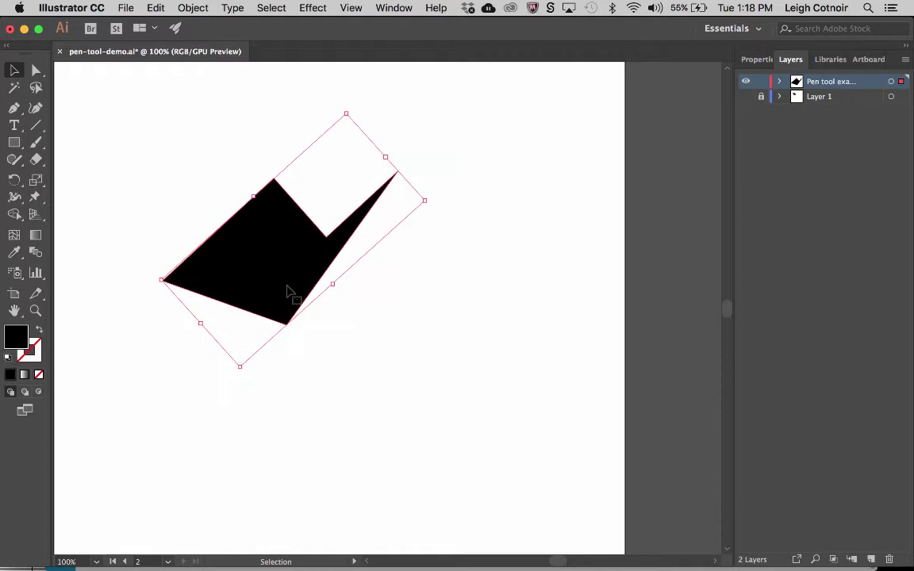
Draw a closed, curved C-like shape with eight anchor points below the polygon using the Pen tool
click(13, 111)
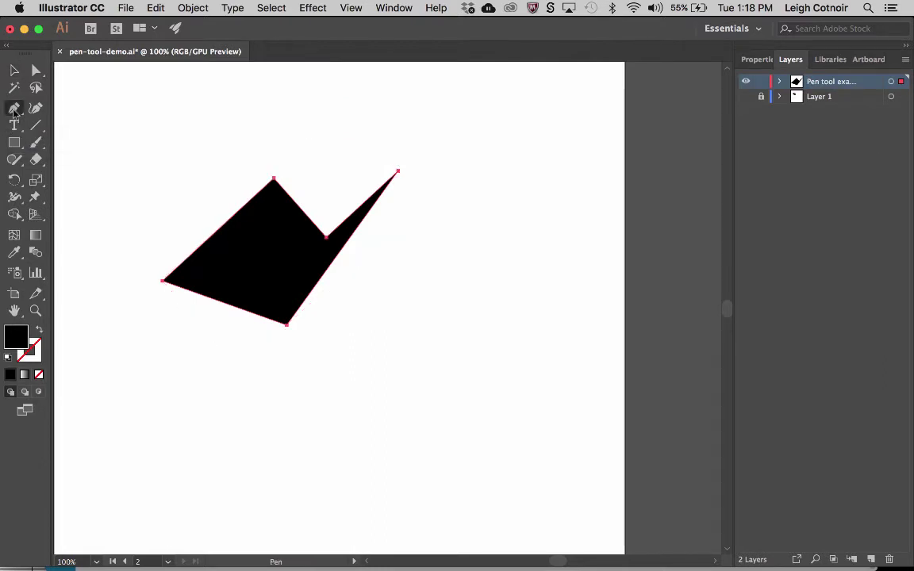
click(359, 386)
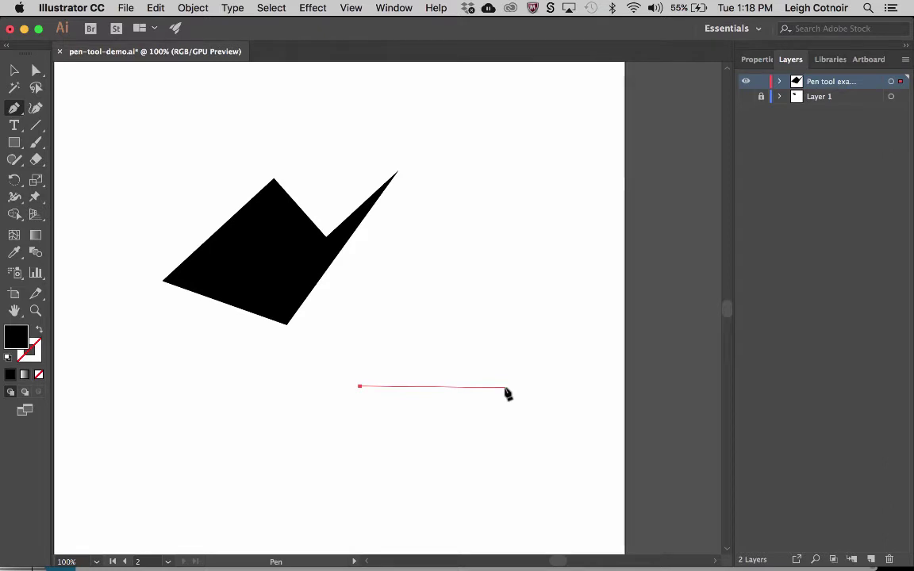
drag(505, 388, 498, 428)
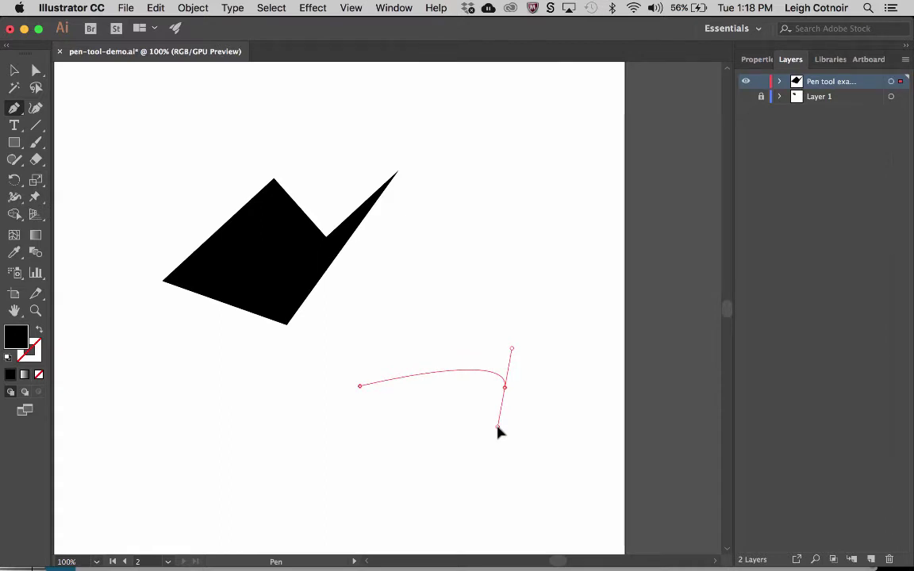
drag(498, 430, 507, 430)
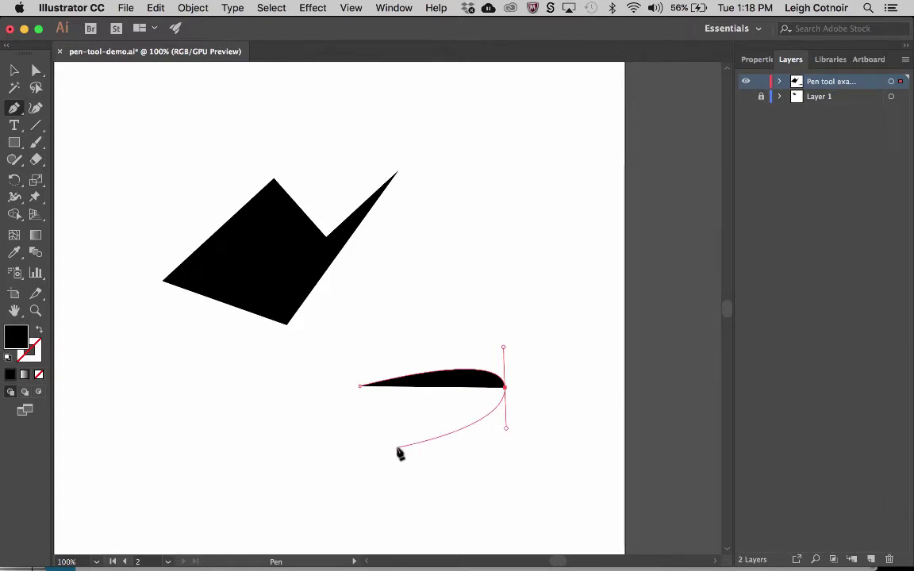
drag(398, 449, 366, 478)
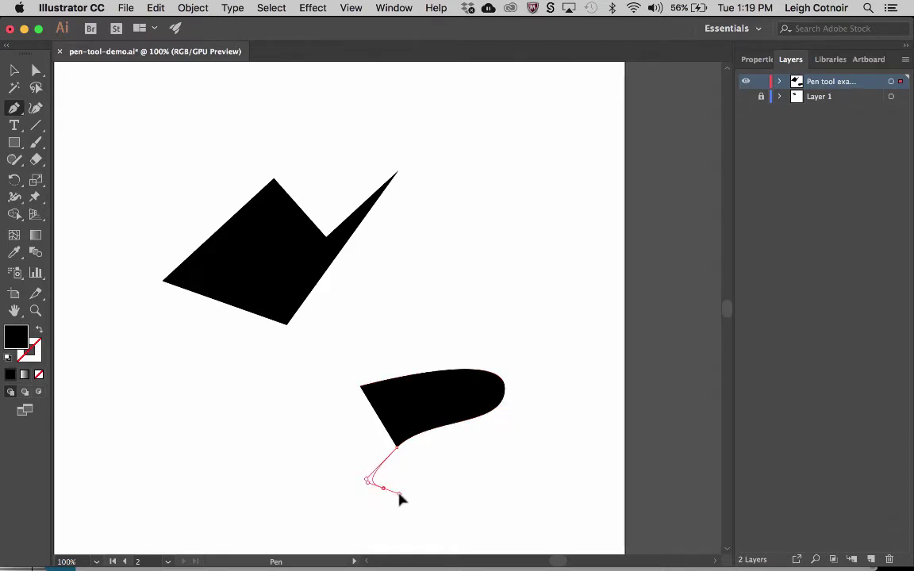
drag(398, 506, 426, 519)
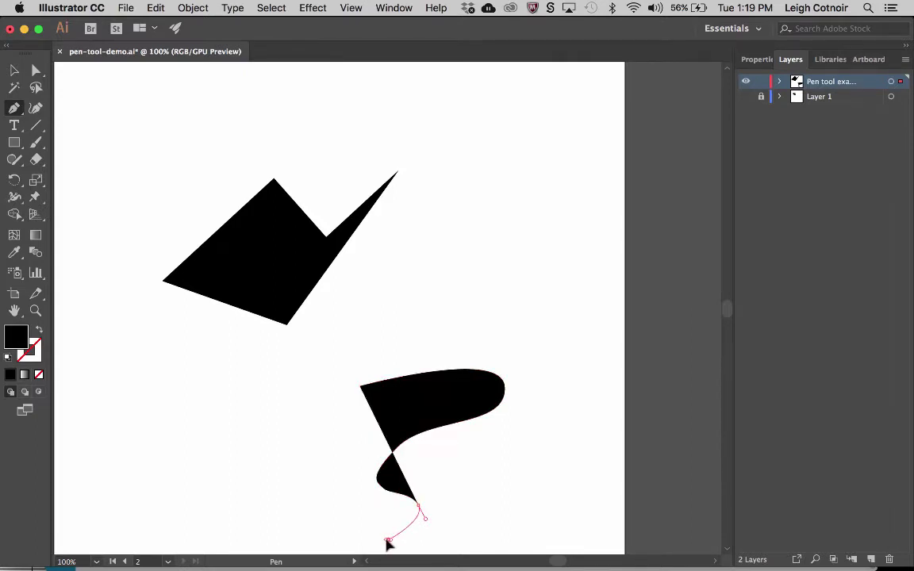
drag(388, 540, 375, 540)
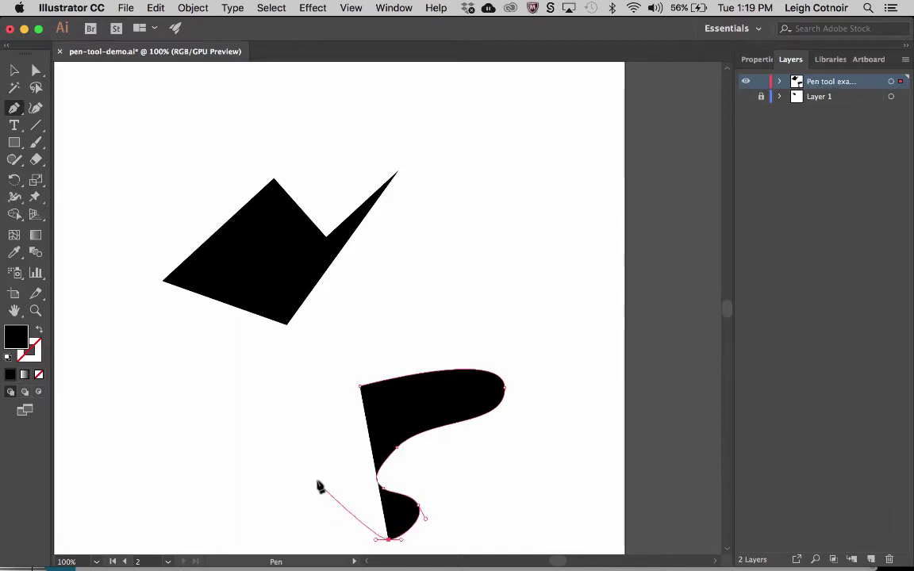
drag(310, 526, 299, 509)
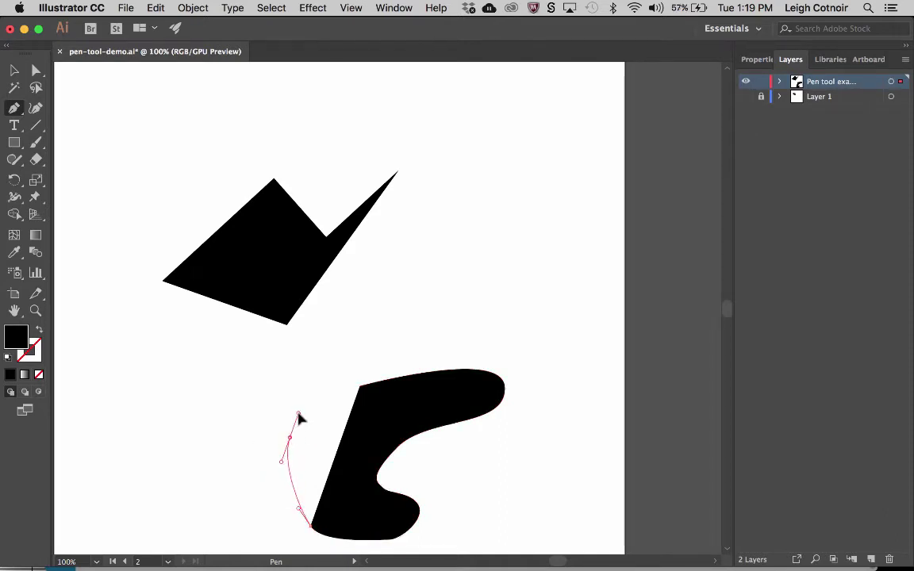
drag(291, 437, 298, 413)
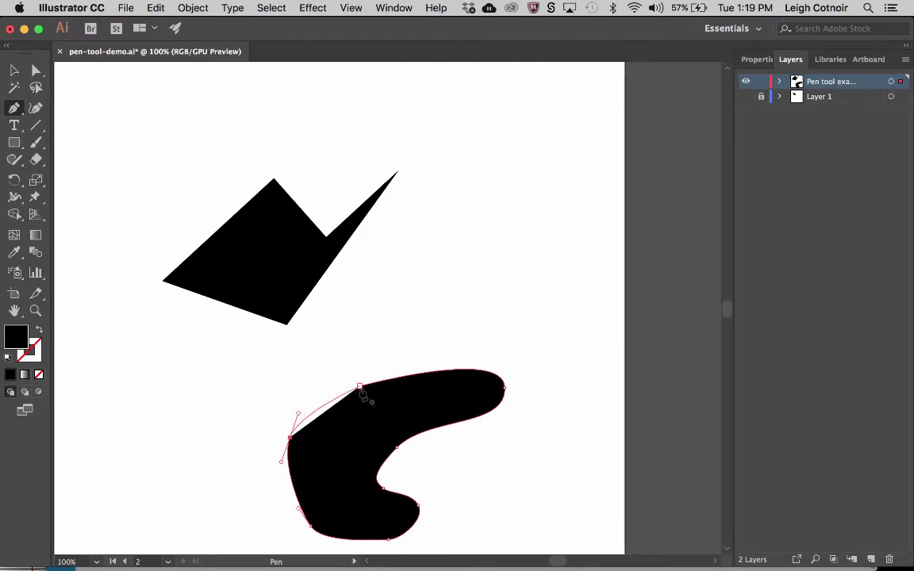
click(360, 388)
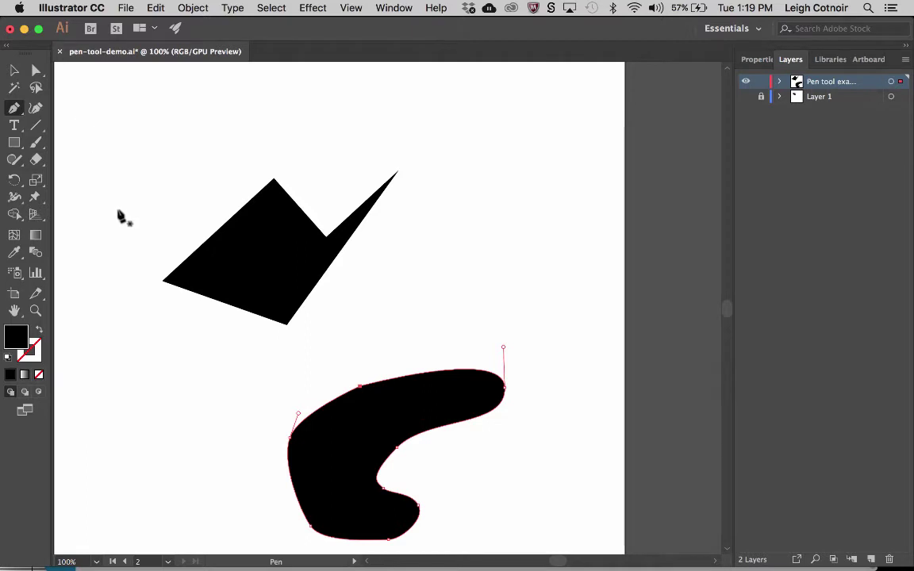
Move the polygon into the artboard's upper-left corner and the curved shape to the middle of the artboard
mouse_move(4, 68)
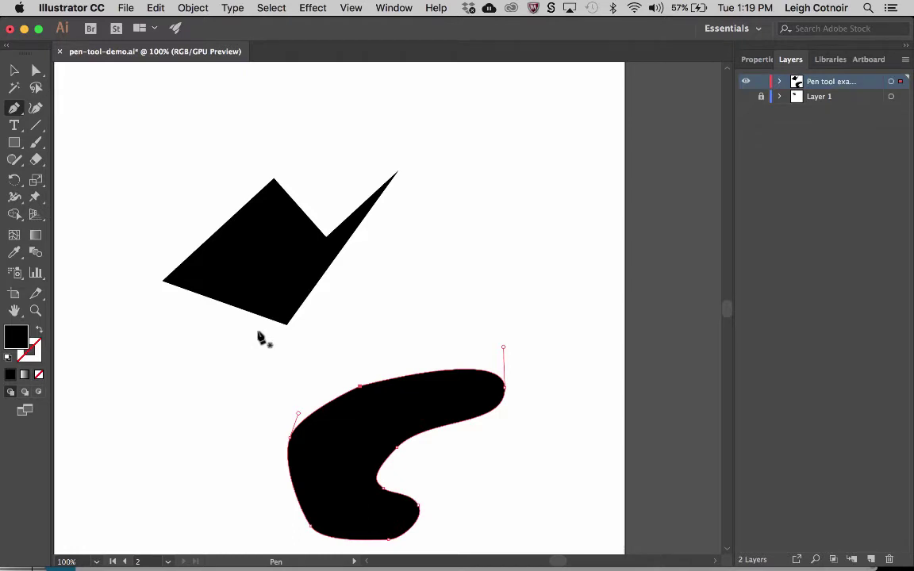
click(14, 70)
drag(356, 482, 414, 364)
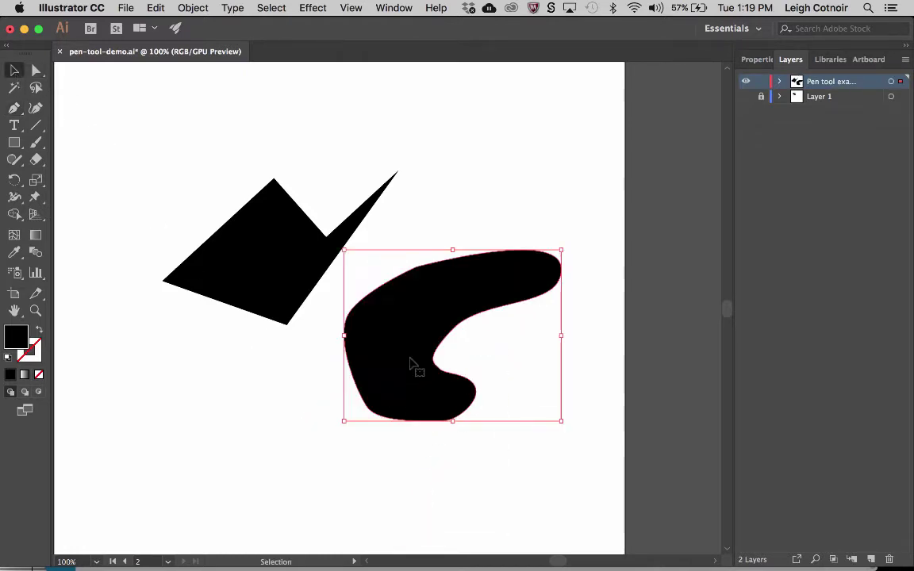
drag(299, 274, 208, 190)
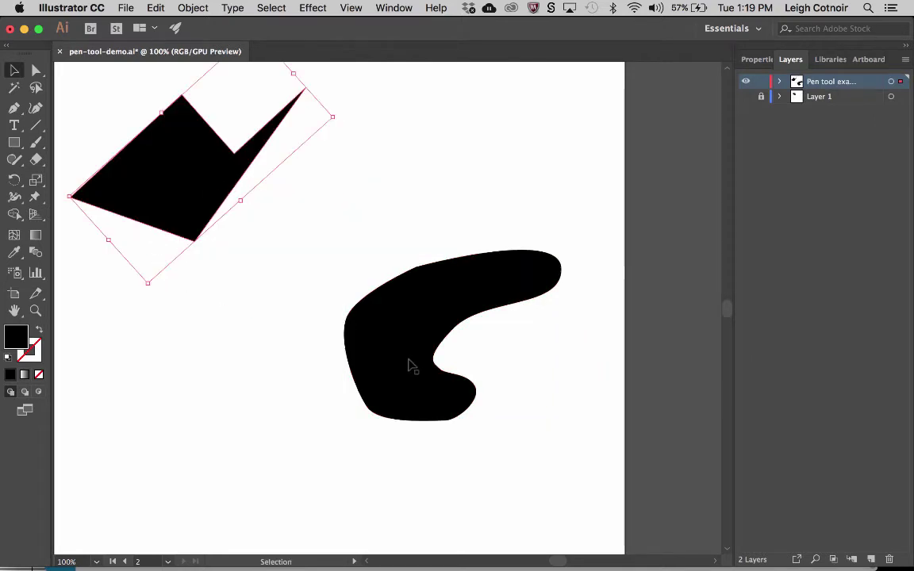
drag(412, 366, 355, 336)
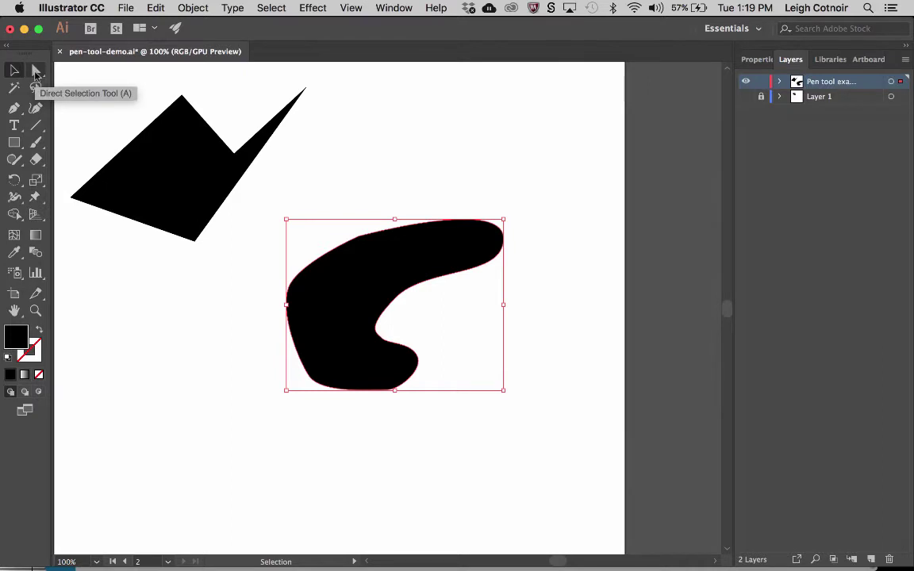
Reshape the curved shape's left edge with the Direct Selection tool, moving its upper-left anchor point slightly inward and lengthening the point's lower handle
click(36, 73)
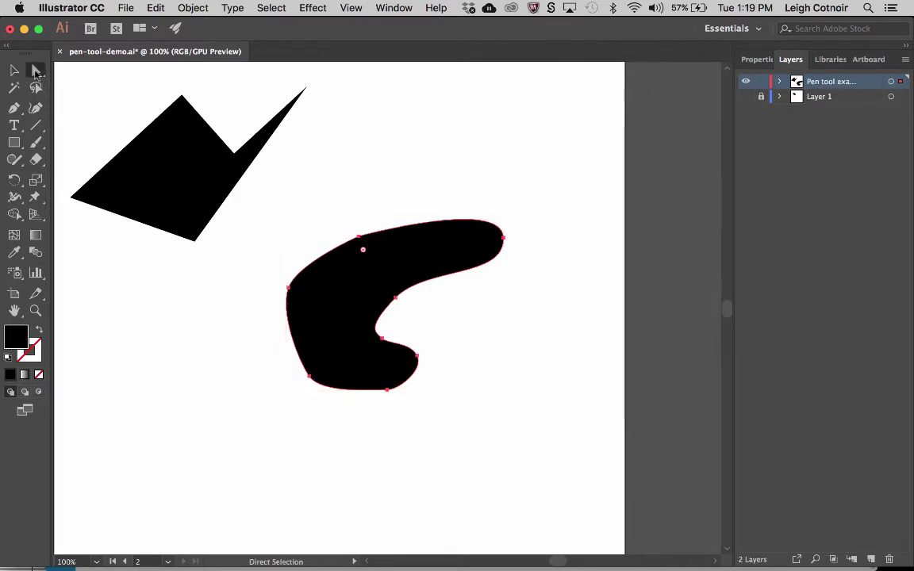
click(14, 72)
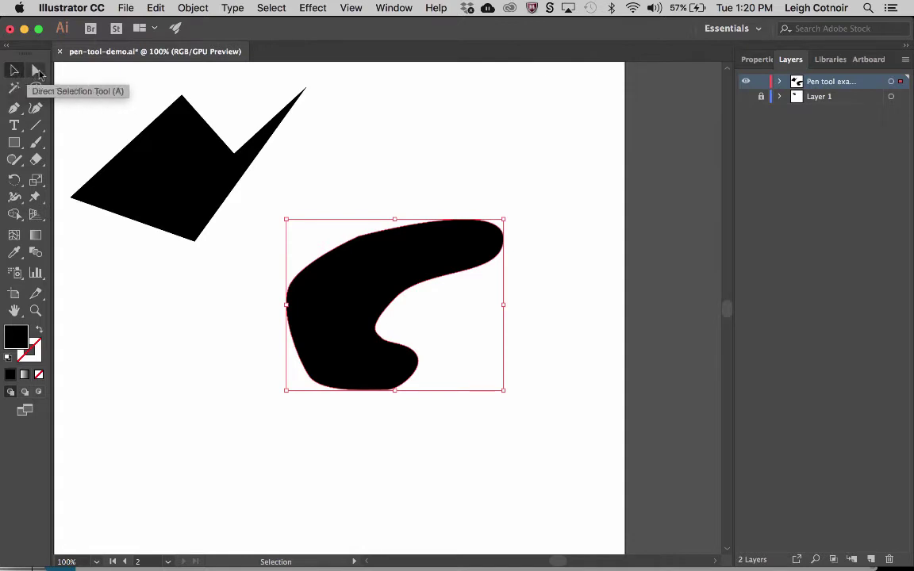
click(37, 73)
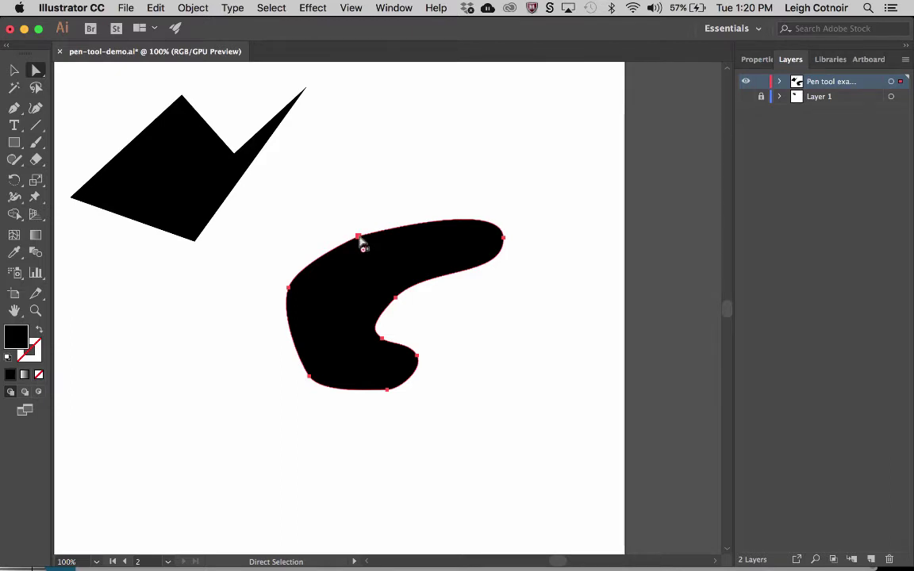
click(290, 292)
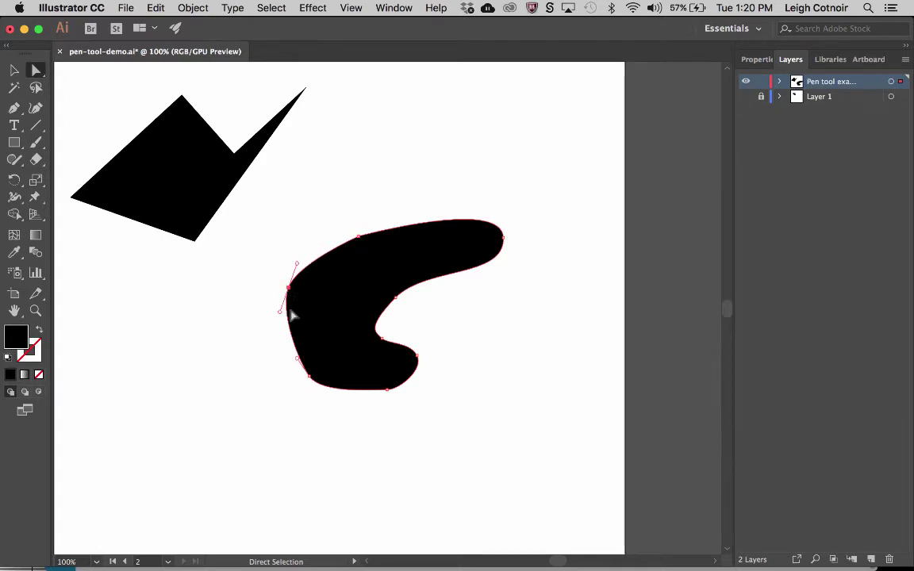
drag(282, 316, 271, 329)
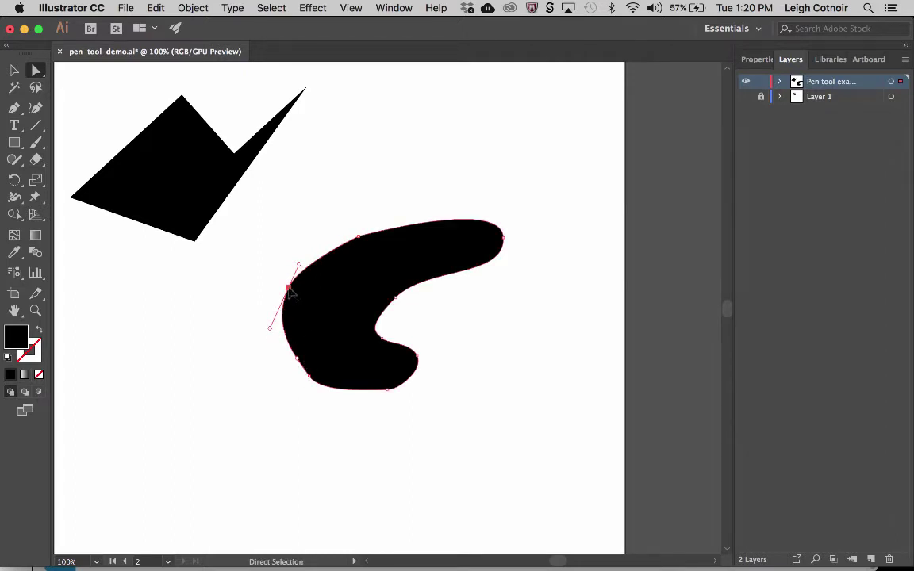
drag(289, 290, 304, 262)
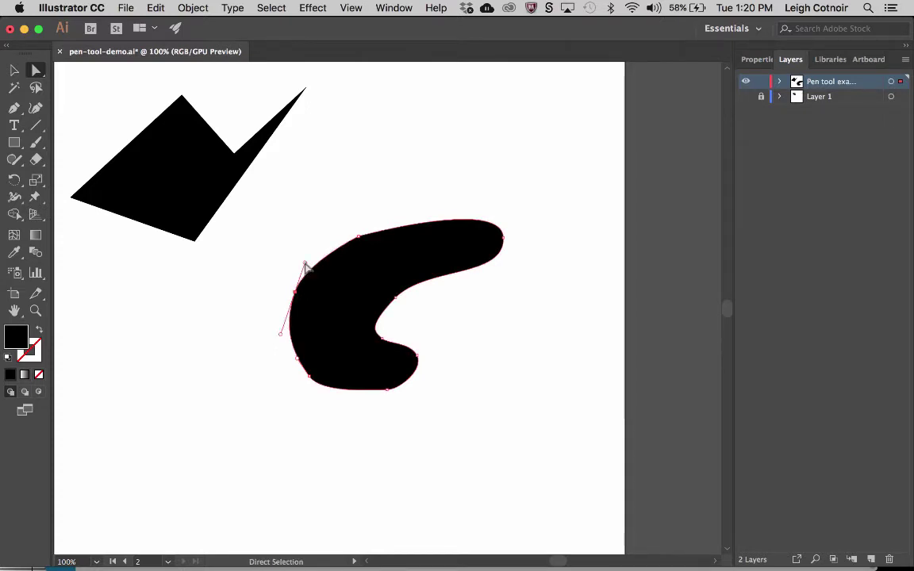
Smooth the curved shape's bottom edge by nudging its lower-left and bottom anchor points and adjusting the angle and length of their handles
click(309, 377)
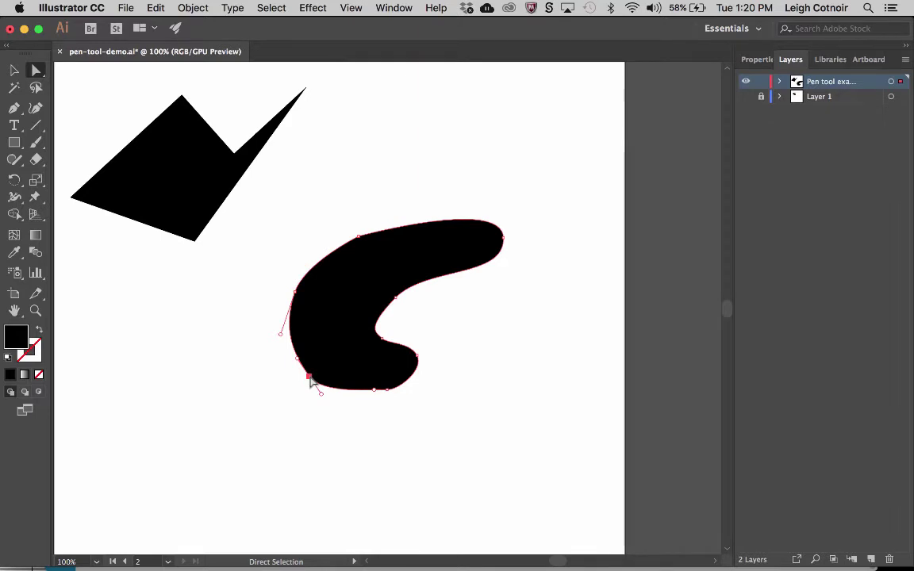
drag(310, 378, 328, 394)
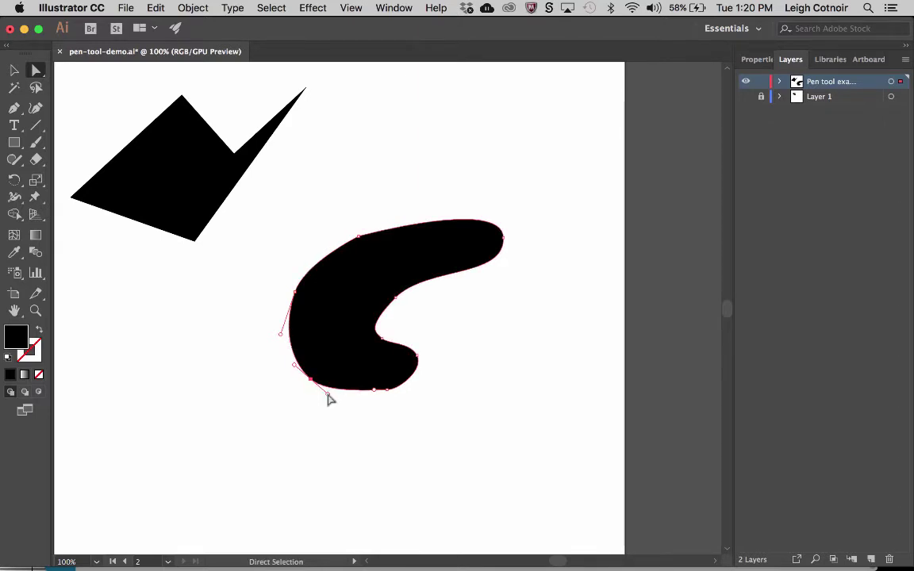
click(375, 393)
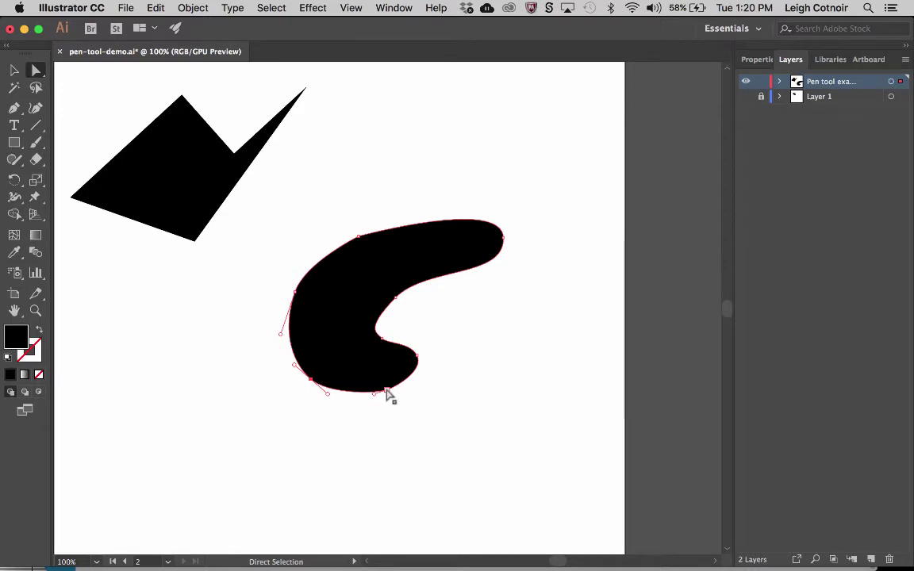
click(389, 391)
click(388, 392)
scroll(388, 397, up, 5)
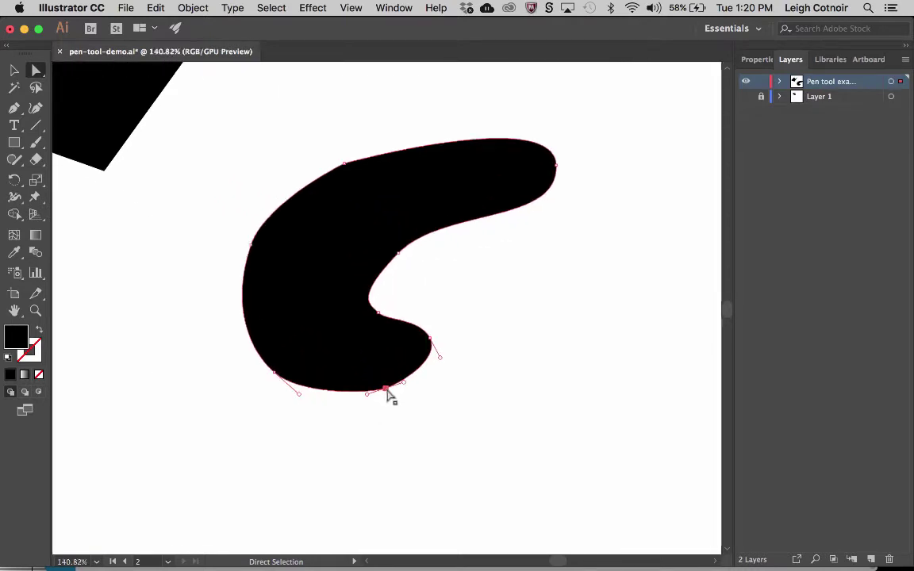
scroll(388, 395, up, 1)
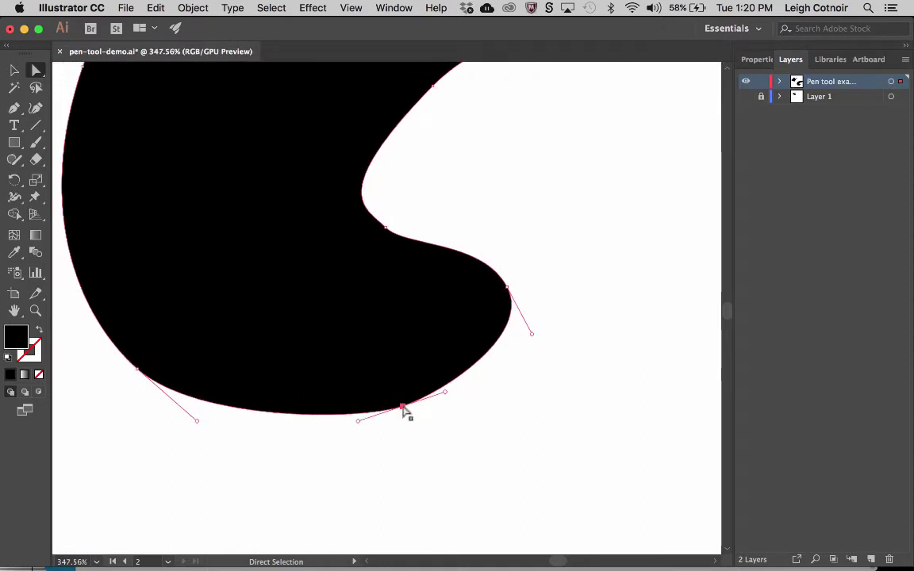
click(403, 409)
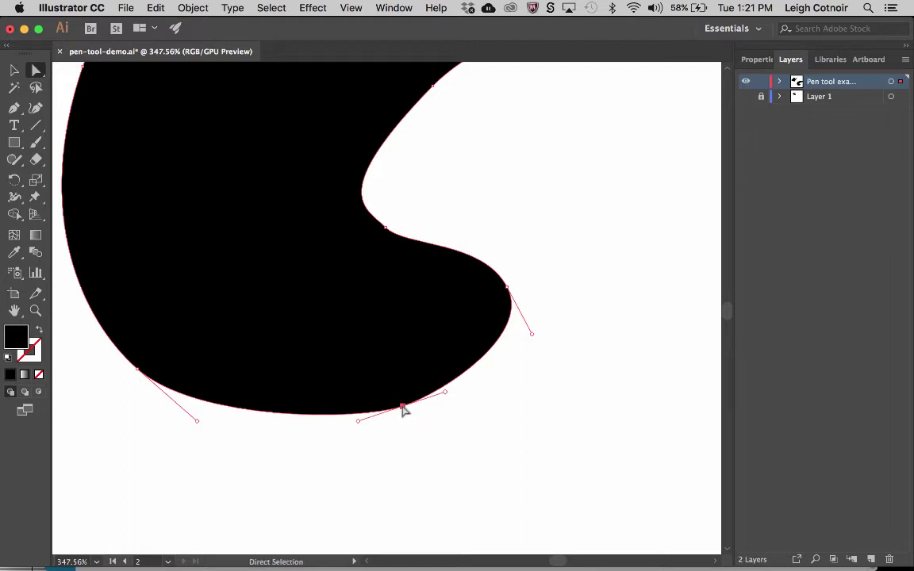
drag(404, 411, 345, 426)
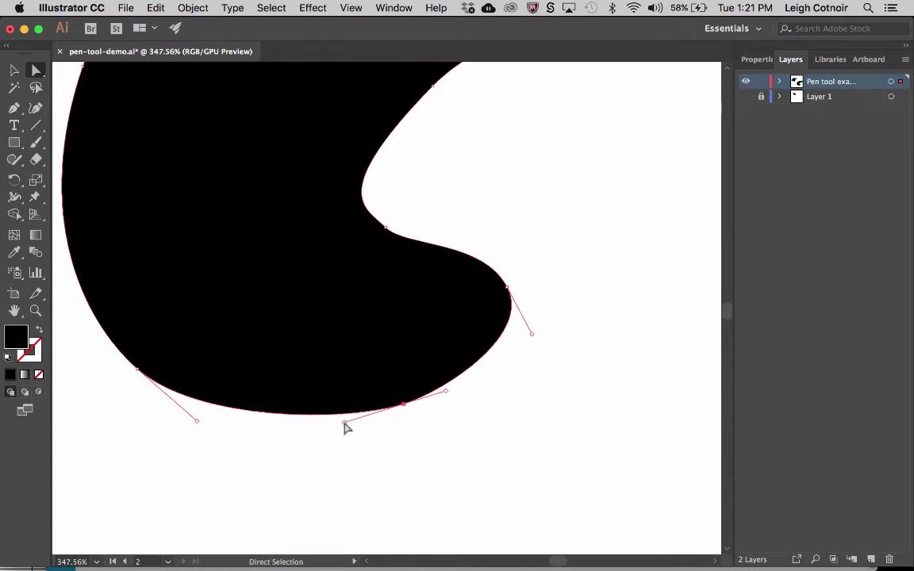
Round out the shape's inner notch by moving its upper anchor point left and adjusting the handles of both inner anchor points
scroll(395, 380, down, 5)
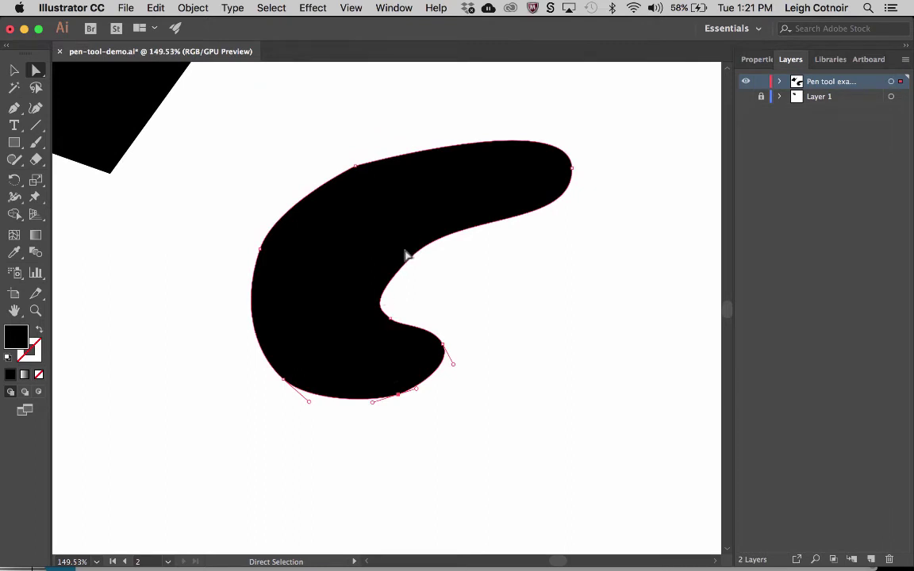
click(391, 321)
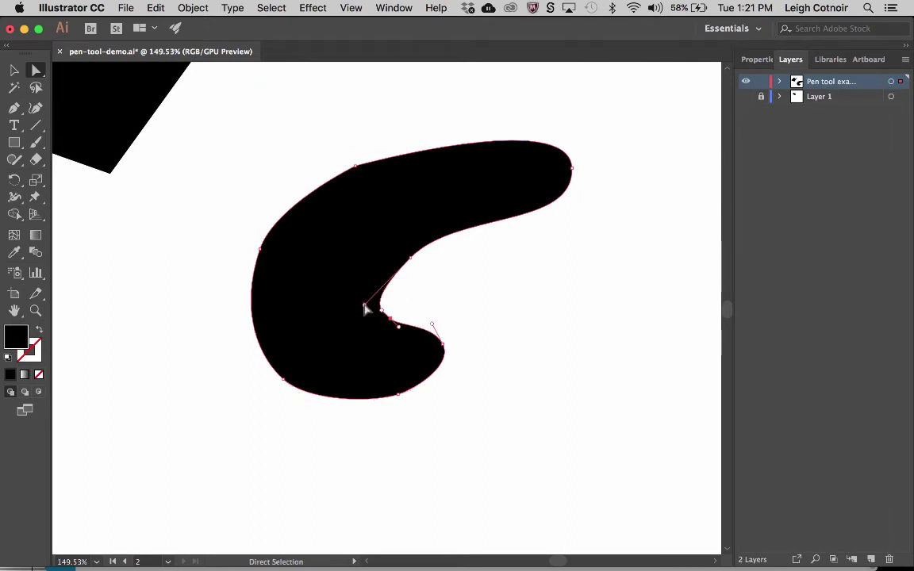
mouse_move(365, 305)
mouse_down()
mouse_move(457, 210)
mouse_move(377, 294)
mouse_up()
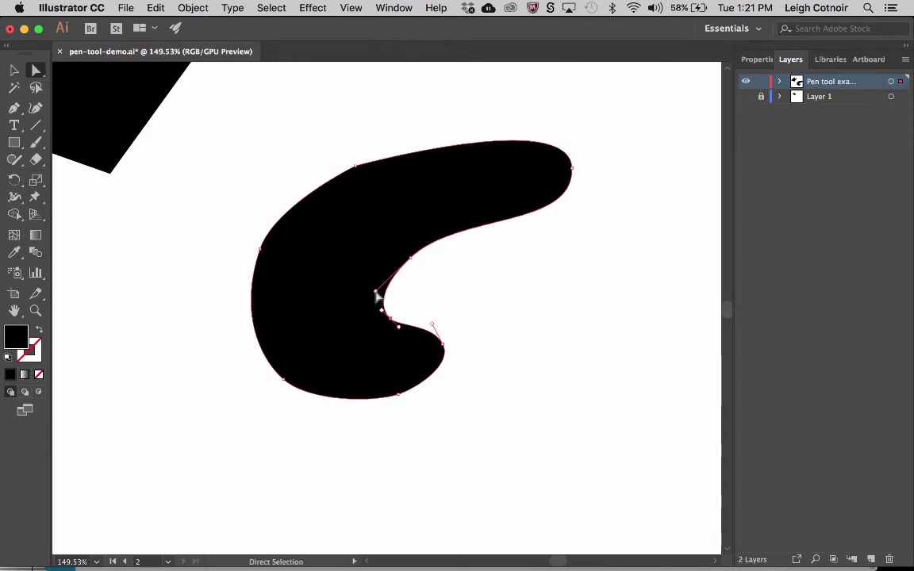
click(410, 258)
drag(459, 213, 466, 217)
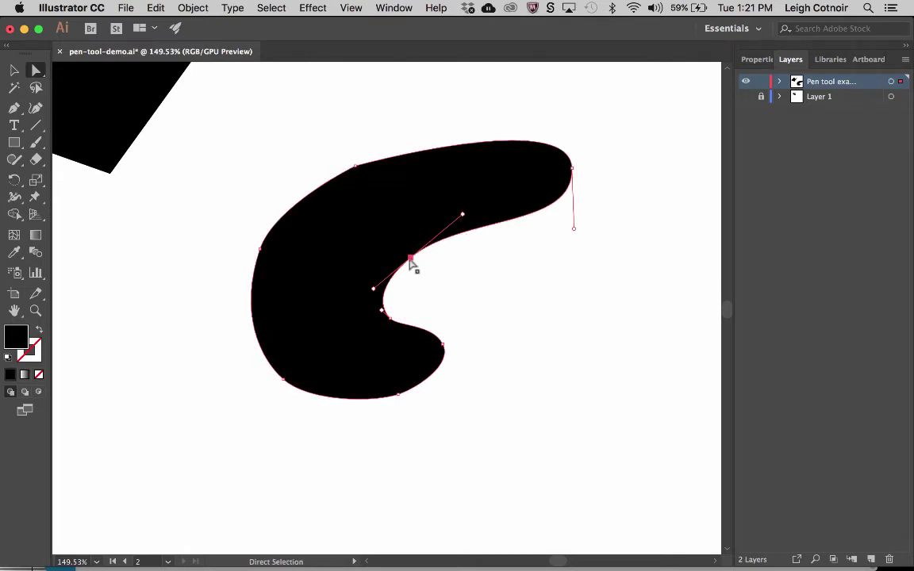
drag(412, 260, 394, 255)
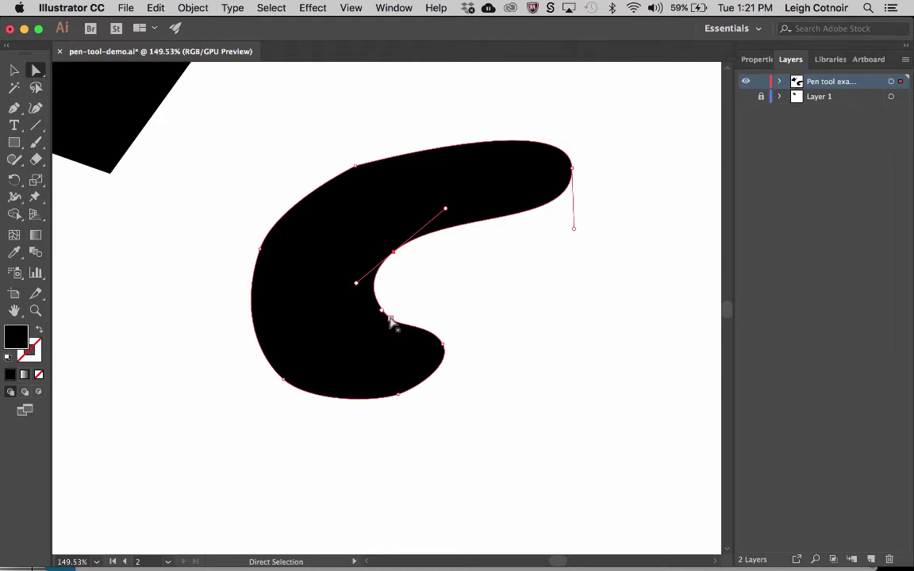
click(391, 319)
drag(399, 326, 409, 335)
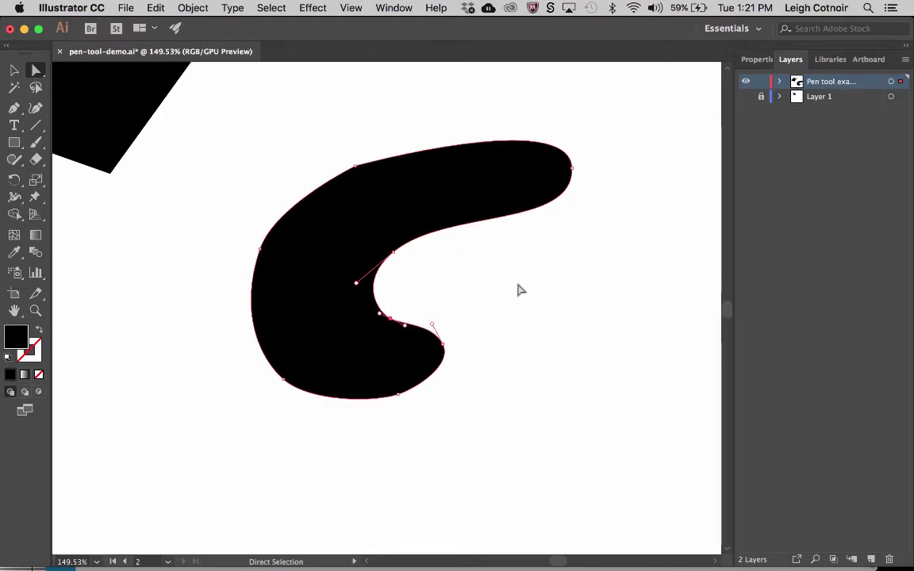
click(461, 325)
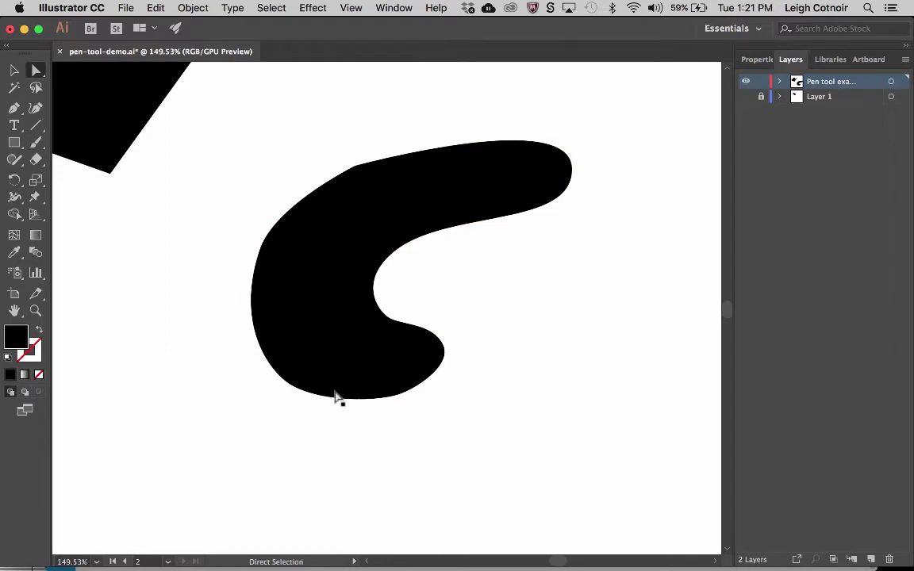
Round the tip of the shape's lower lobe by rotating its anchor point's handles closer to vertical
click(433, 362)
click(448, 355)
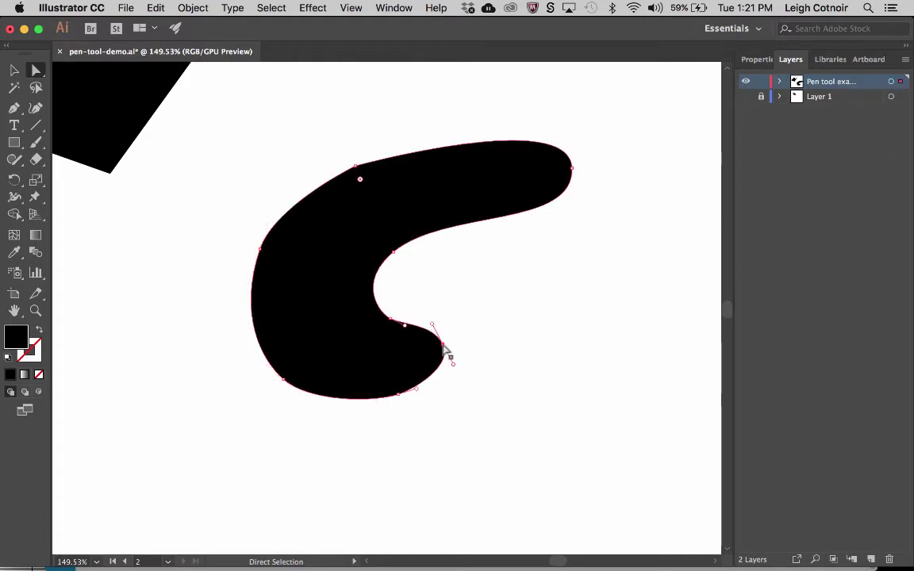
drag(453, 367, 449, 370)
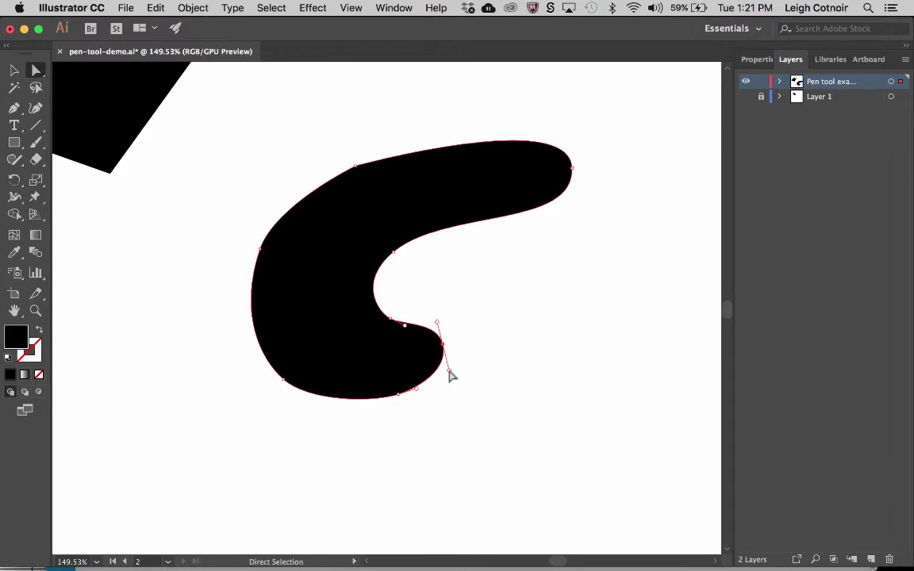
Move the inner notch's lower anchor point up and left with steeper handles, and slightly shorten the upper inner point's outer handle
click(389, 319)
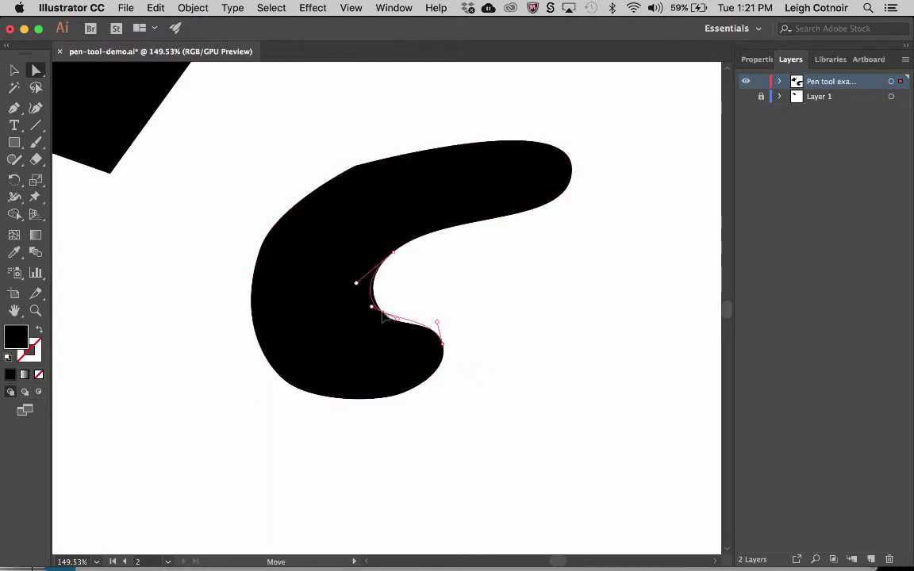
drag(379, 316, 388, 328)
click(489, 301)
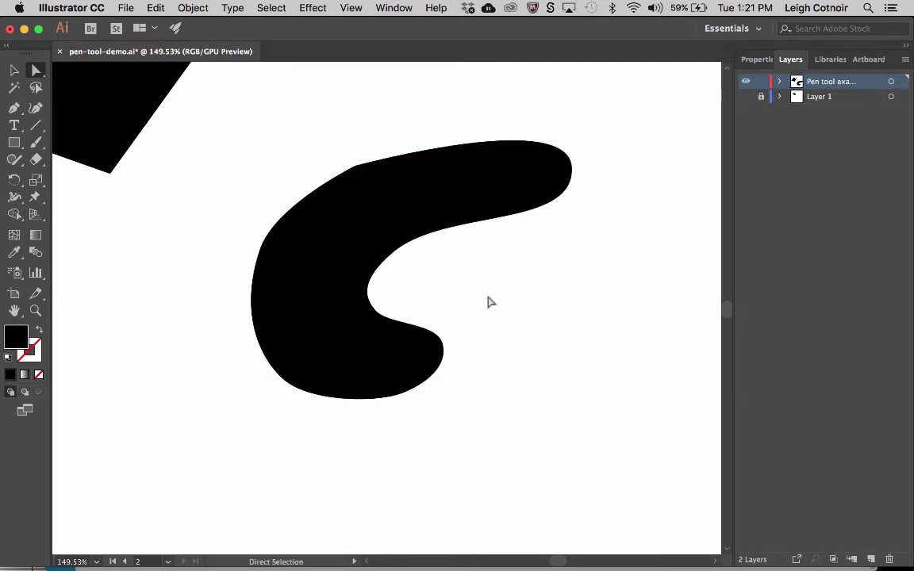
click(406, 243)
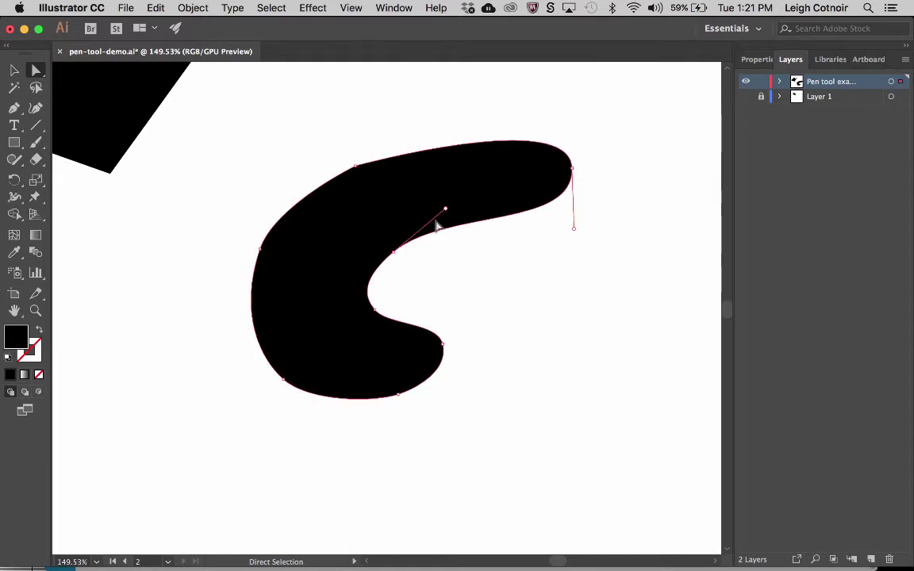
drag(445, 212, 443, 215)
click(456, 276)
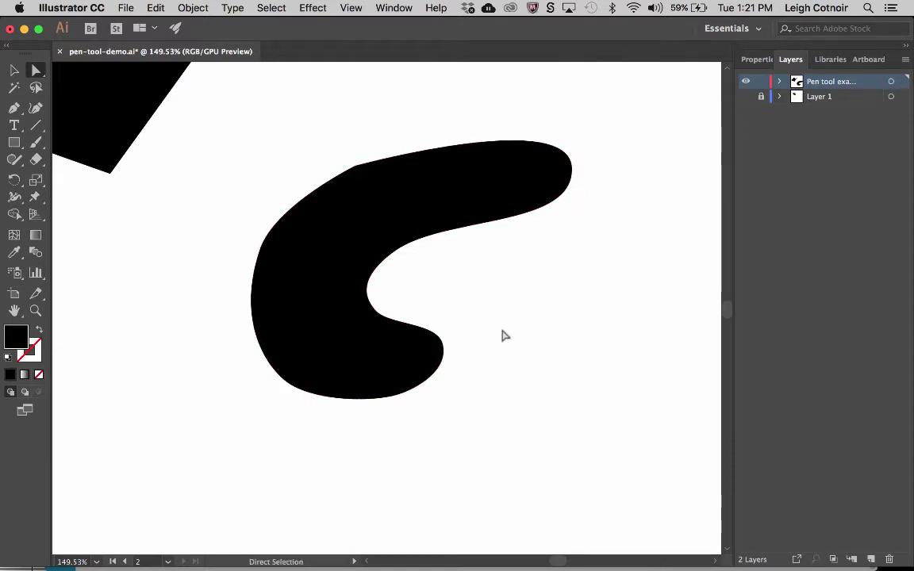
Raise the corner point on the shape's top edge slightly and convert it to a smooth point with the Anchor Point tool
click(354, 167)
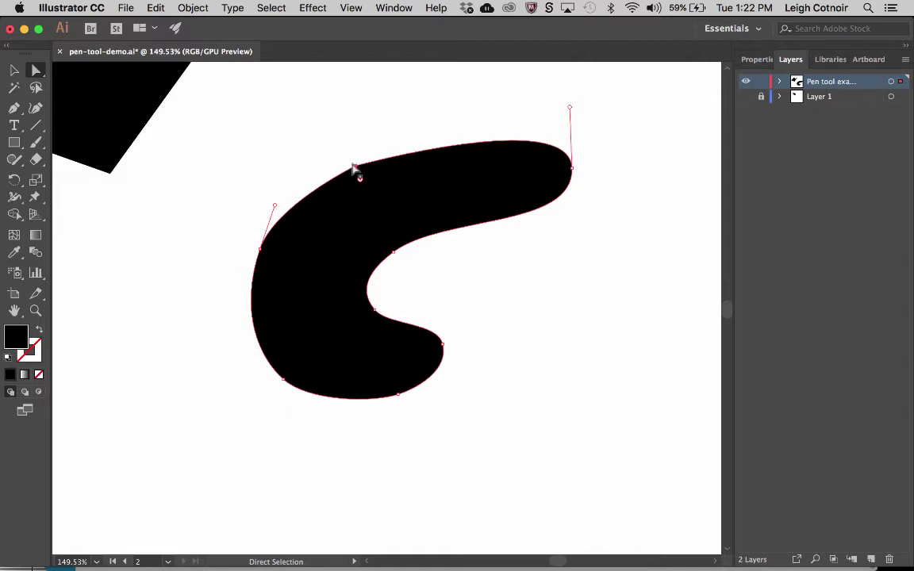
mouse_move(356, 171)
mouse_down()
mouse_move(339, 175)
mouse_move(383, 155)
mouse_move(354, 164)
mouse_up()
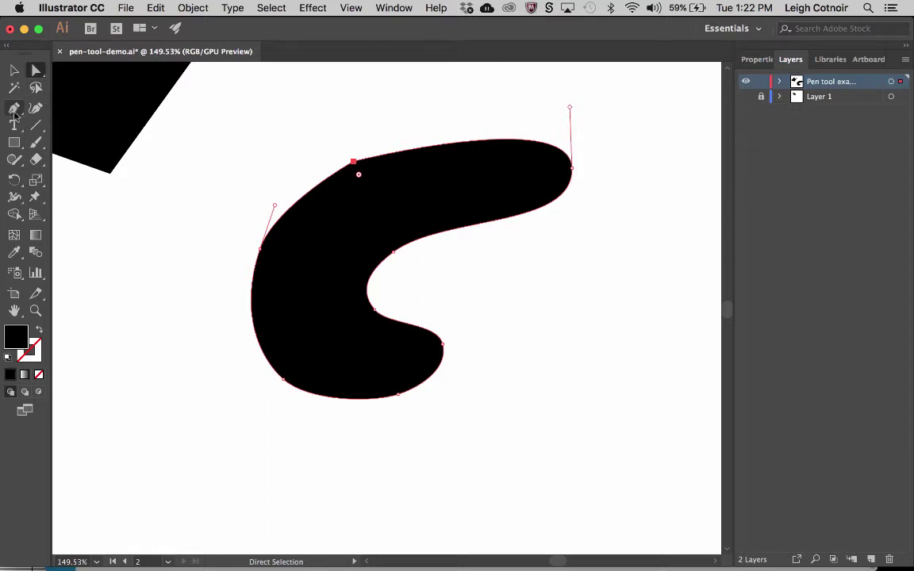
click(14, 111)
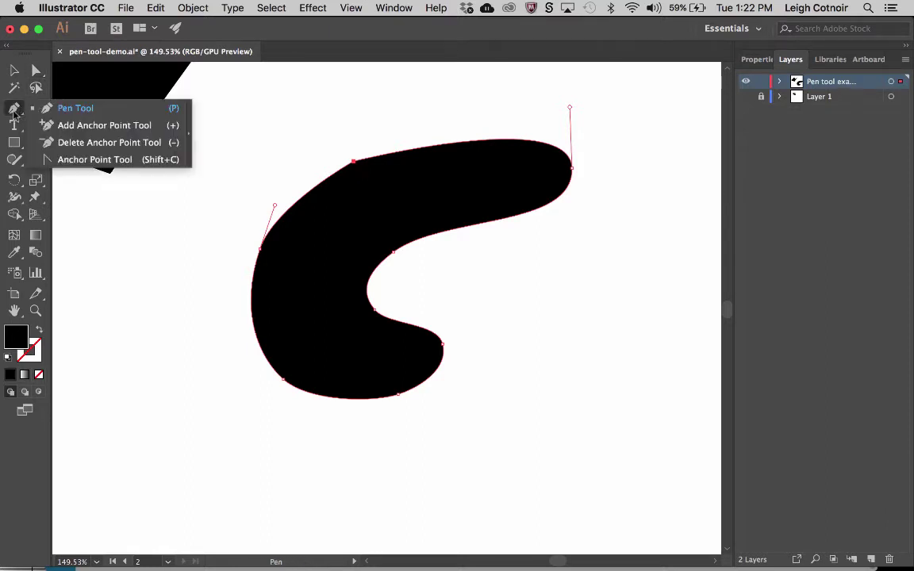
click(62, 161)
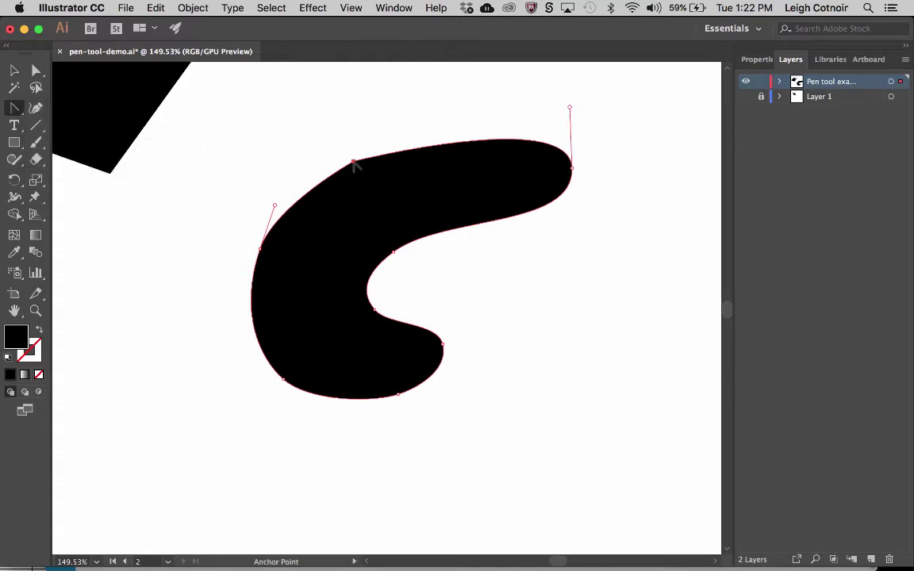
drag(354, 163, 376, 158)
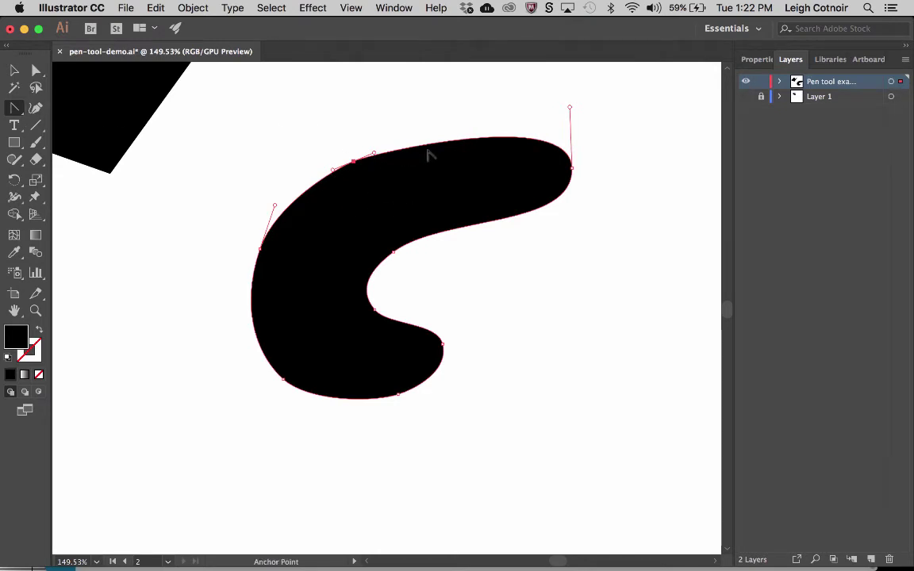
Shift the whole curved shape slightly right, nudge its top anchor point right, lengthen that point's right handle, and deselect the shape
click(36, 70)
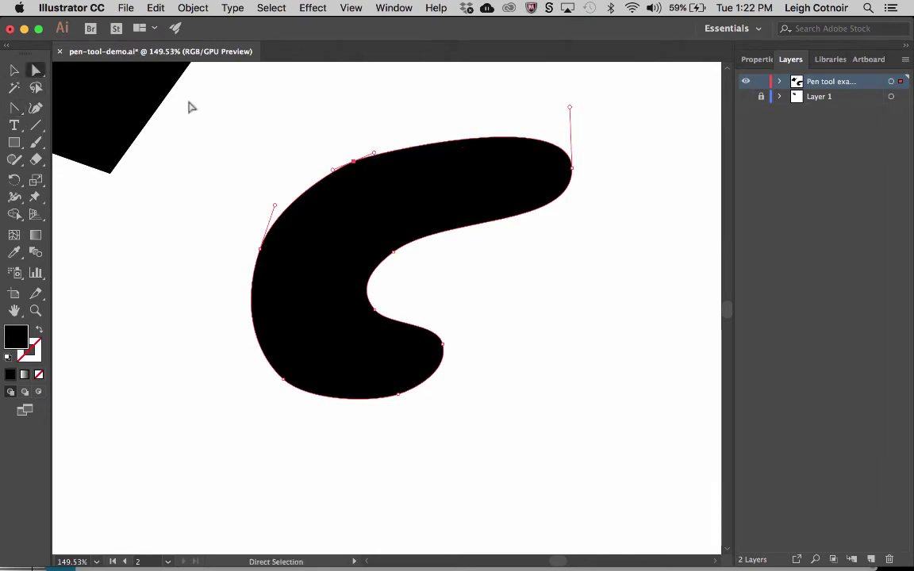
click(393, 118)
click(355, 162)
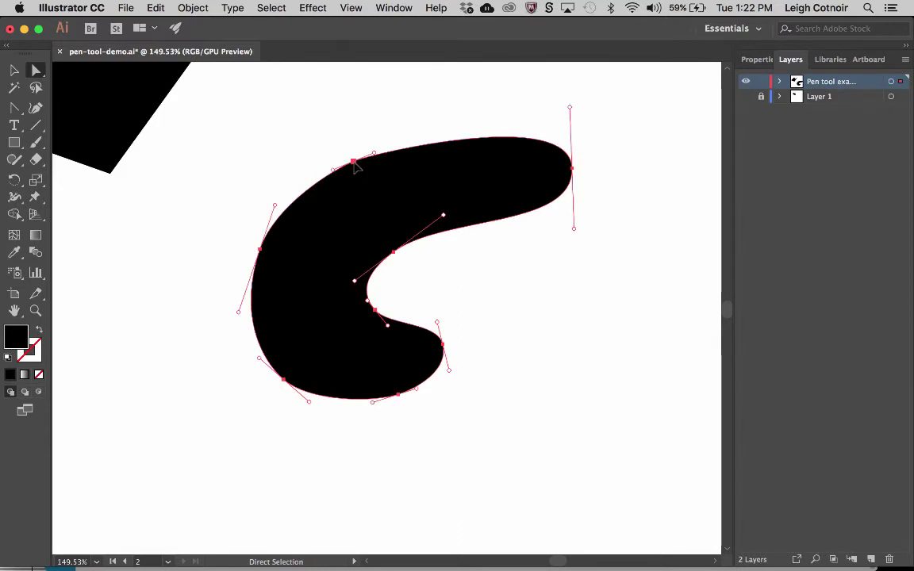
drag(357, 165, 405, 151)
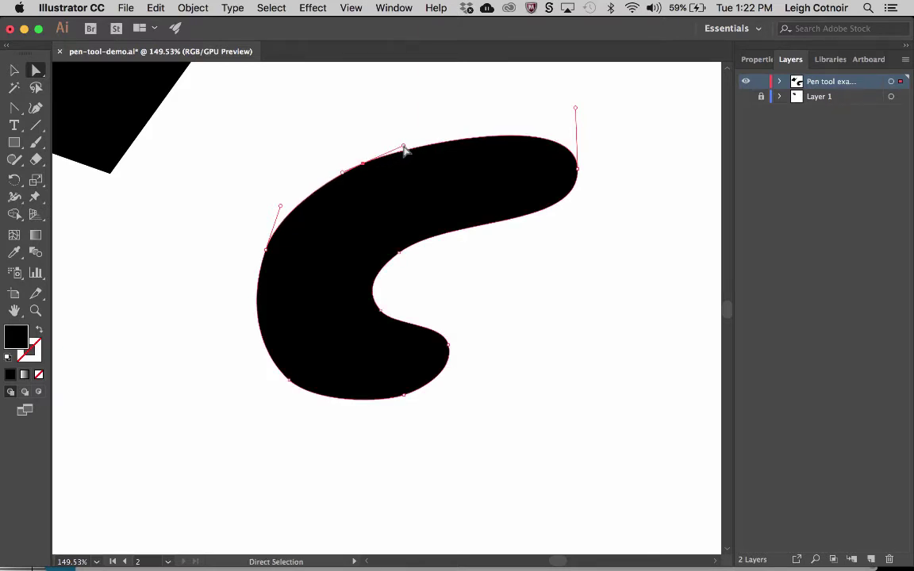
click(422, 100)
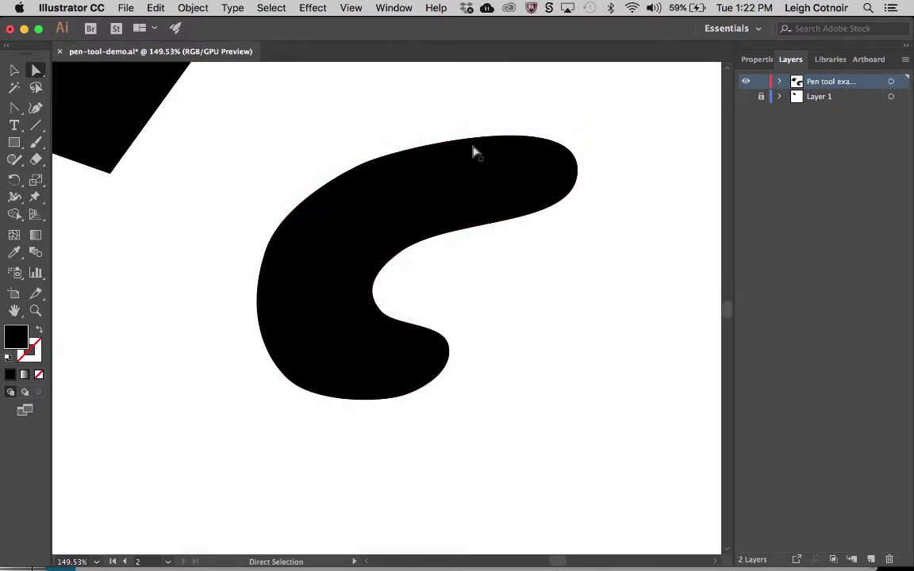
Shorten the upper and lower handles of the anchor point on the curved shape's left edge and deselect the shape
scroll(465, 326, down, 5)
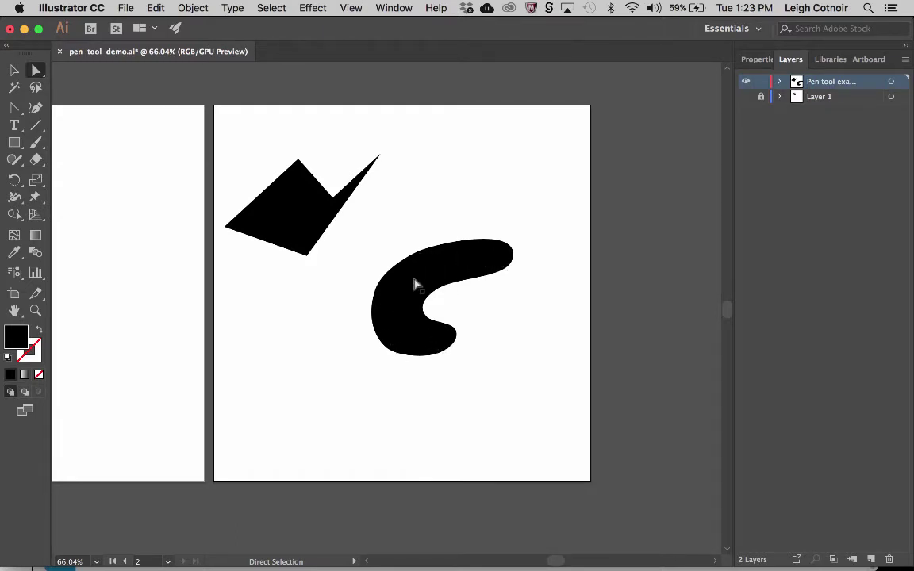
scroll(405, 294, up, 4)
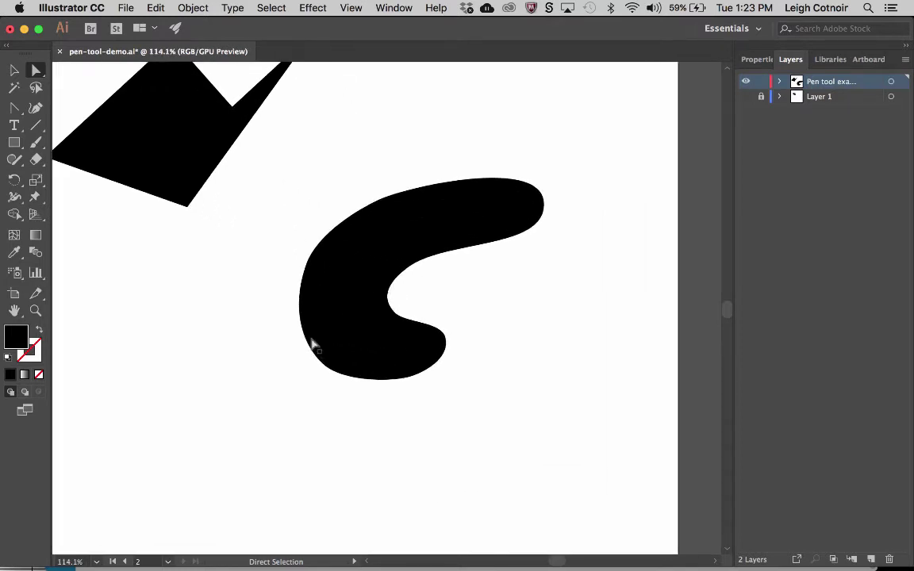
click(312, 262)
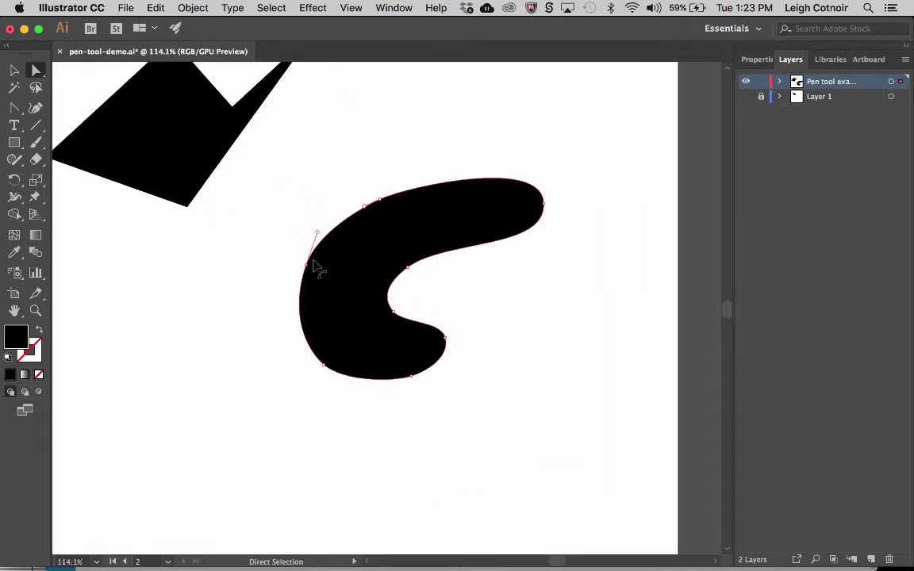
drag(316, 236, 316, 244)
click(269, 311)
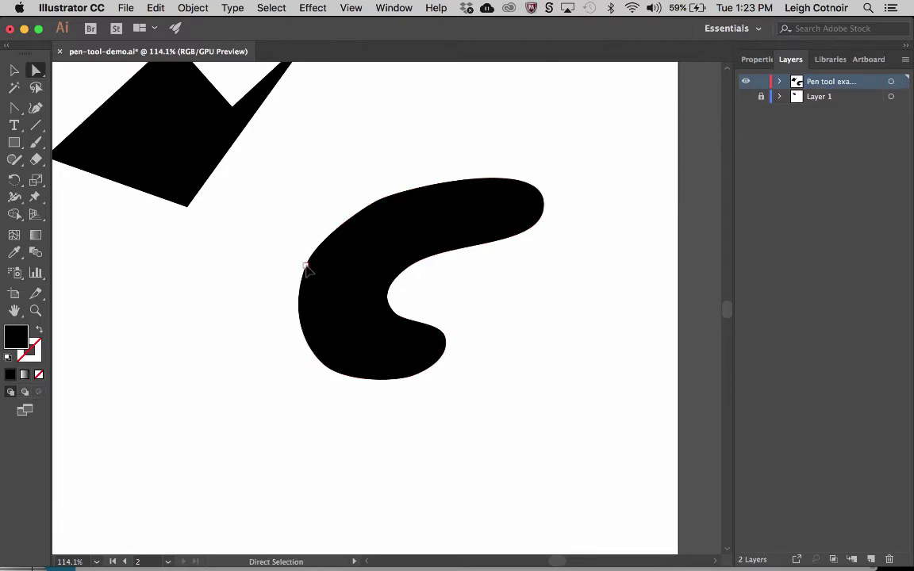
click(305, 267)
drag(288, 313, 288, 307)
click(275, 263)
Slide the anchor point on the shape's upper-left edge down and left, and rebalance its handles along the curve
click(380, 199)
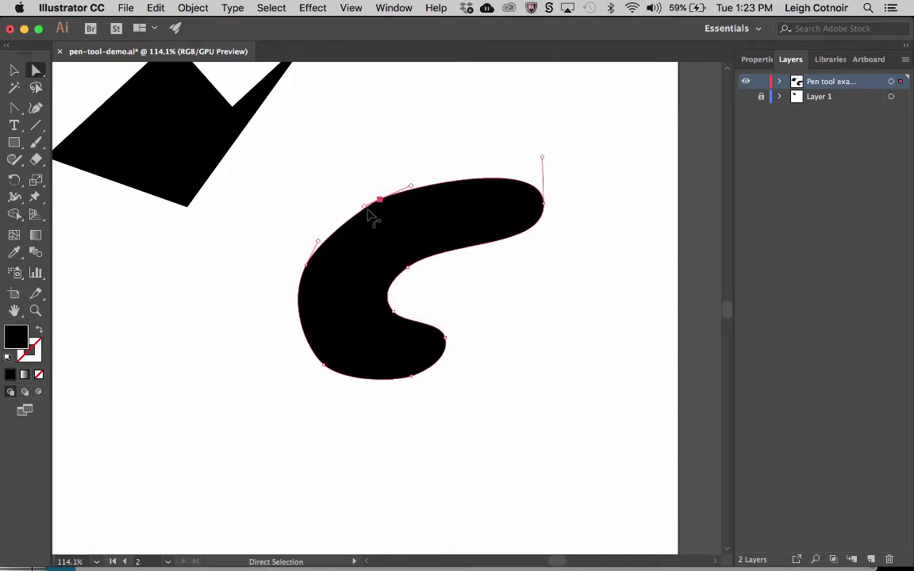
drag(364, 205, 362, 210)
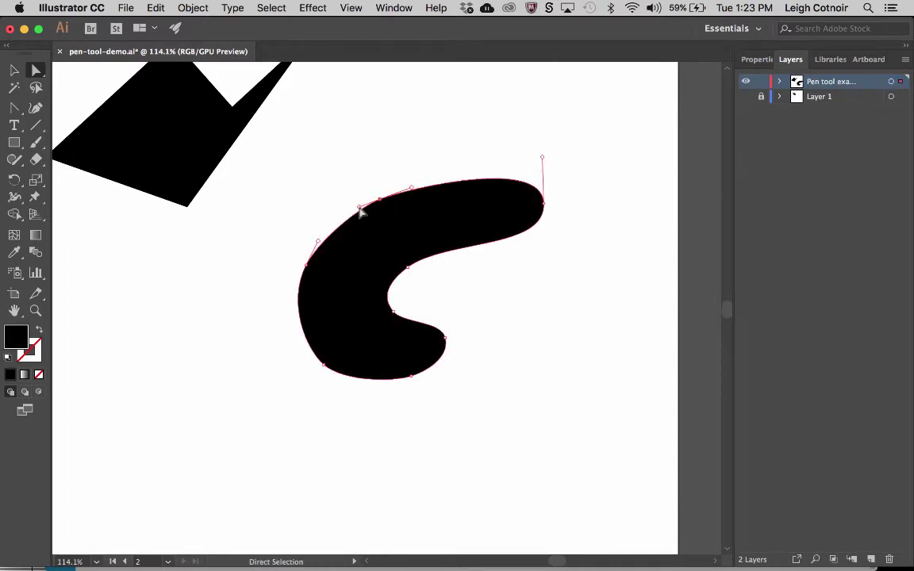
click(282, 242)
drag(382, 208, 409, 188)
click(324, 194)
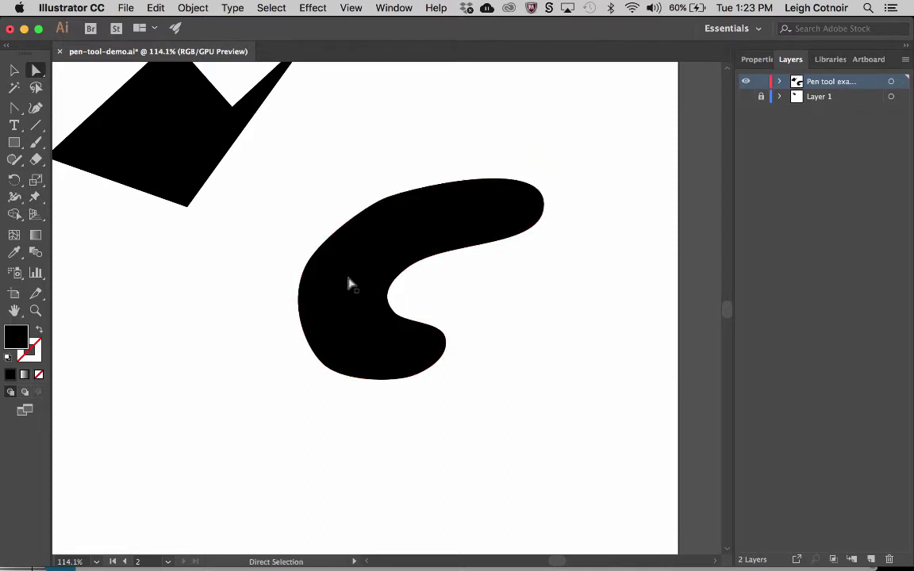
click(384, 201)
mouse_move(387, 202)
mouse_down()
mouse_move(369, 207)
mouse_move(394, 193)
mouse_up()
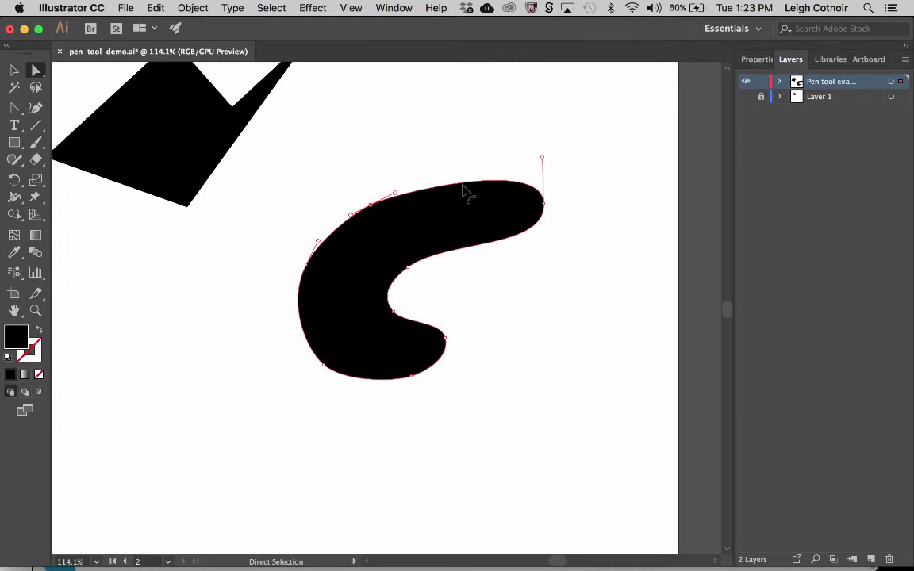
Add an anchor point to the middle of the curved shape's top edge with the Add Anchor Point tool
click(16, 108)
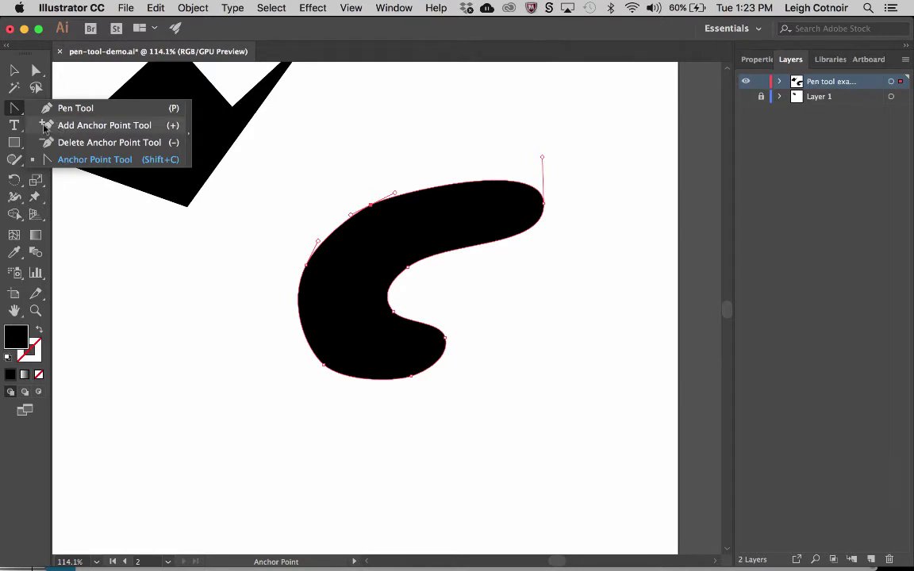
click(85, 129)
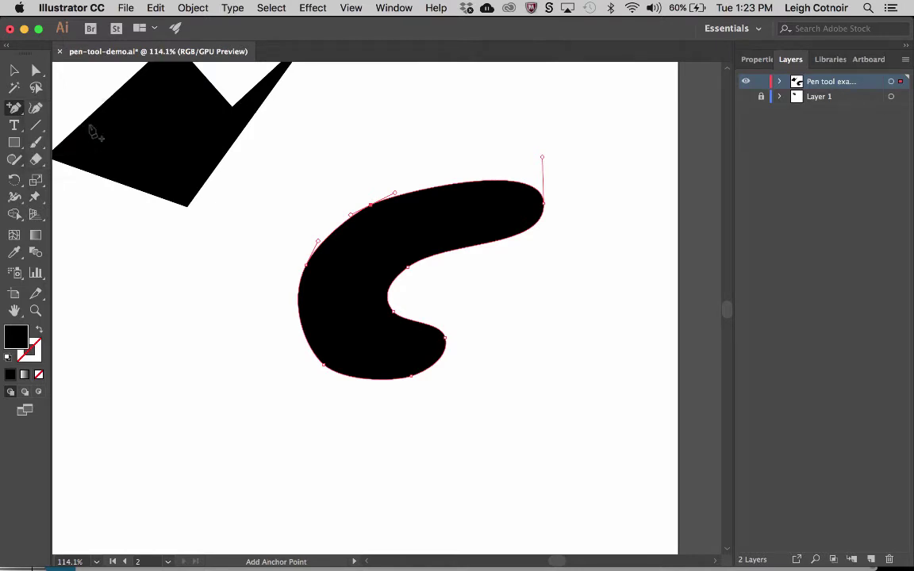
click(451, 189)
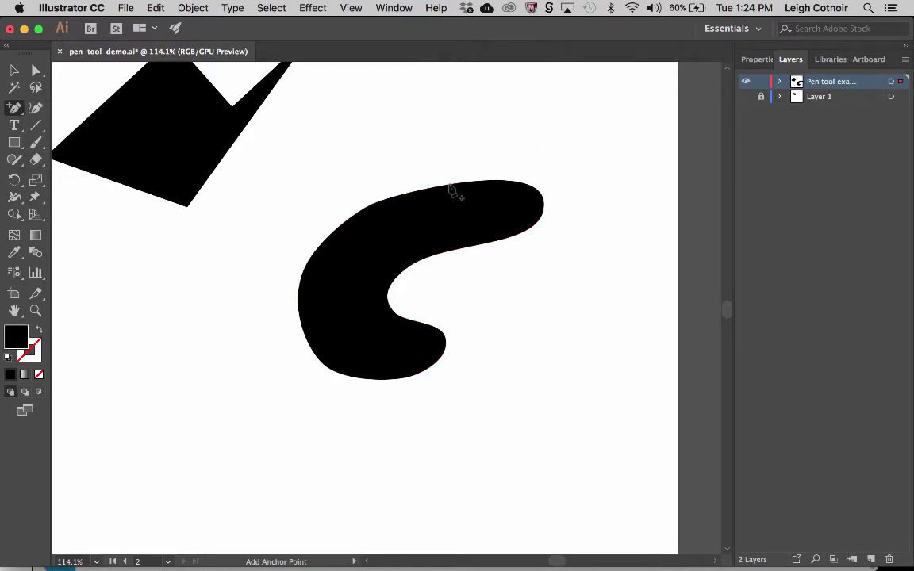
super+click(455, 257)
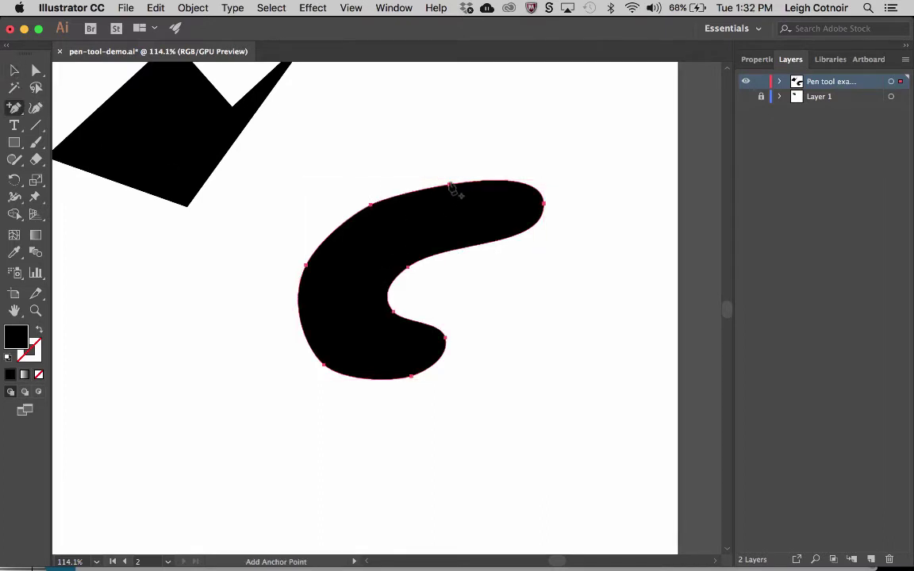
click(450, 185)
click(469, 122)
drag(369, 237, 364, 115)
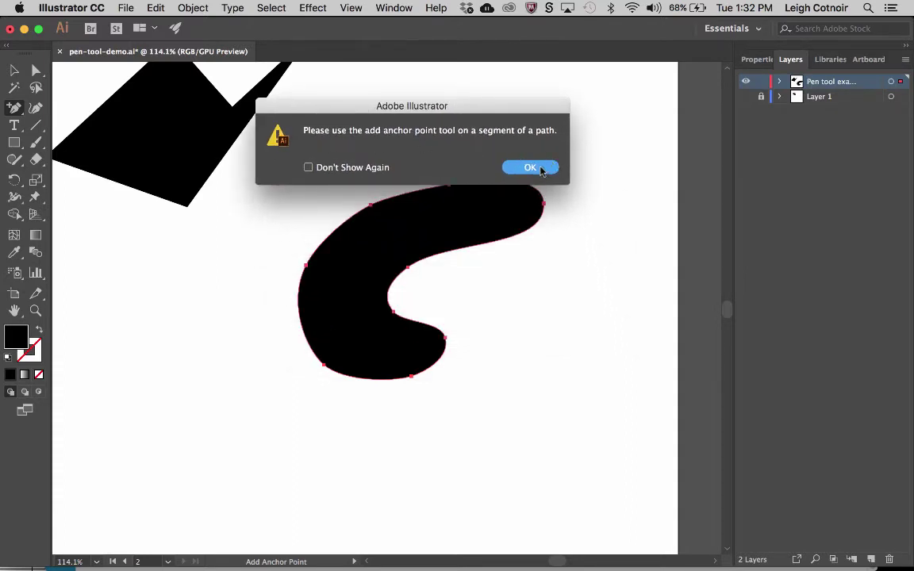
click(530, 167)
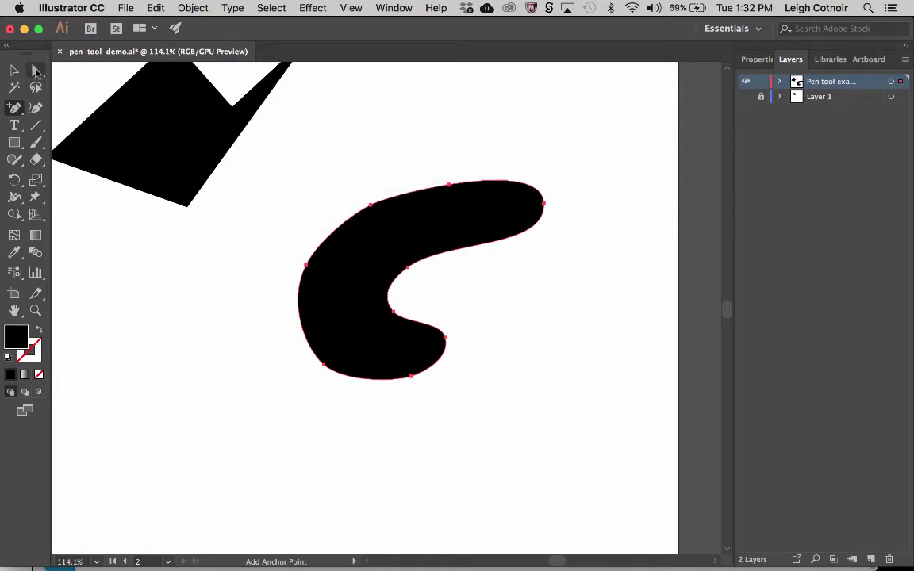
Shift the whole curved shape slightly up and right, raise its added top-edge anchor point with flatter handles, and deselect
click(36, 72)
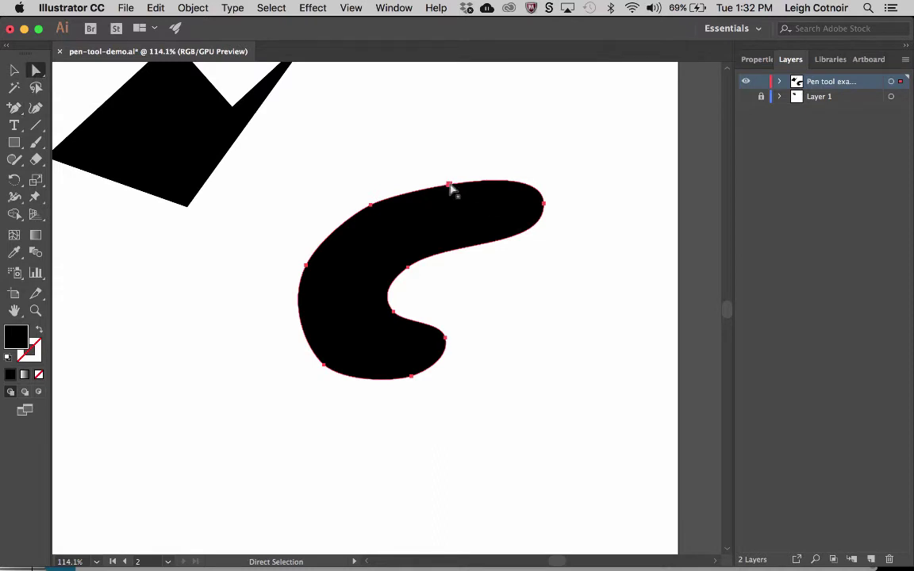
drag(450, 186, 452, 180)
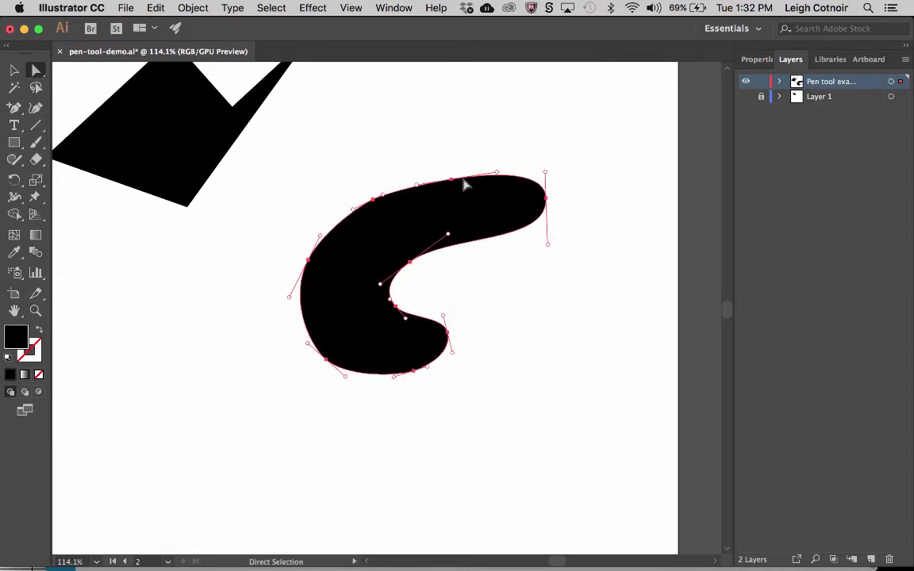
click(452, 181)
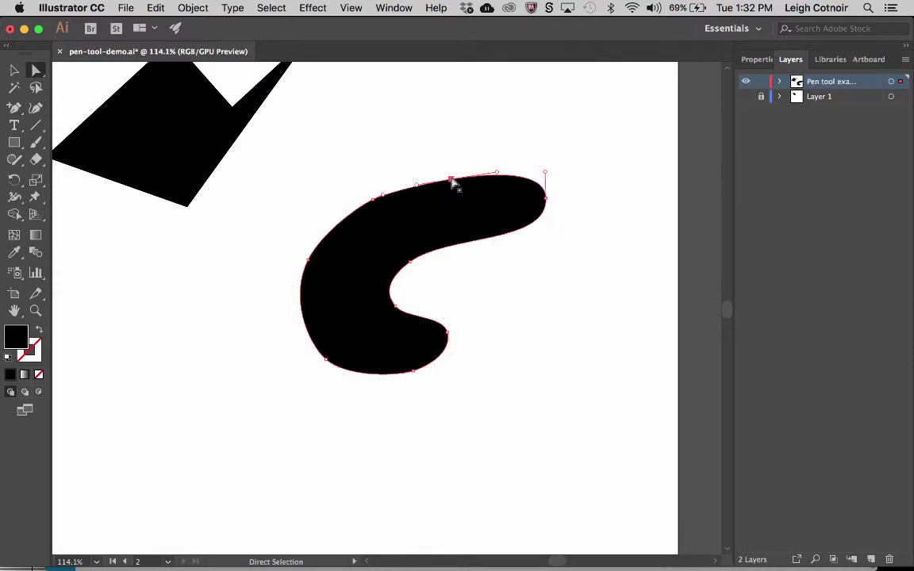
drag(454, 182, 464, 177)
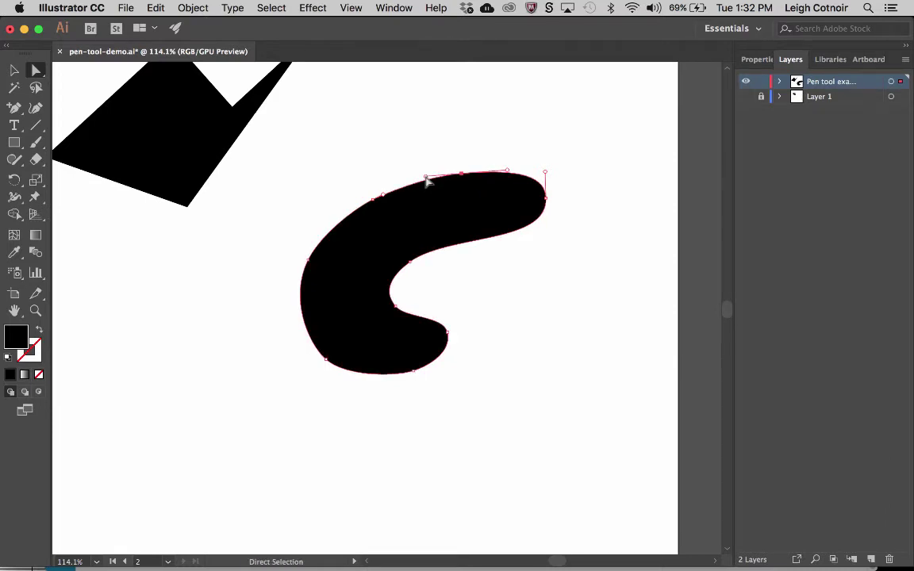
click(504, 149)
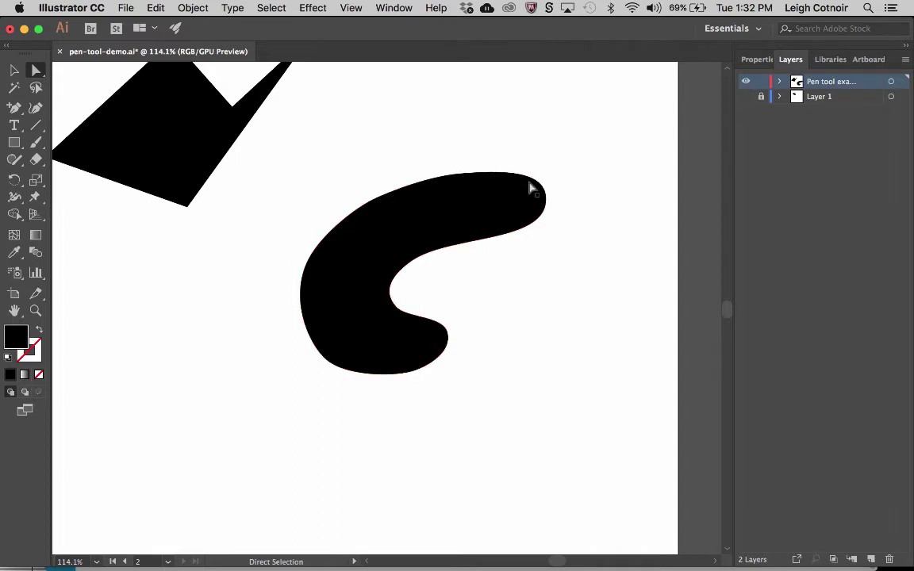
Move the inner curve's upper anchor point up and left, and angle its handles to thin the shape's upper arm
click(457, 251)
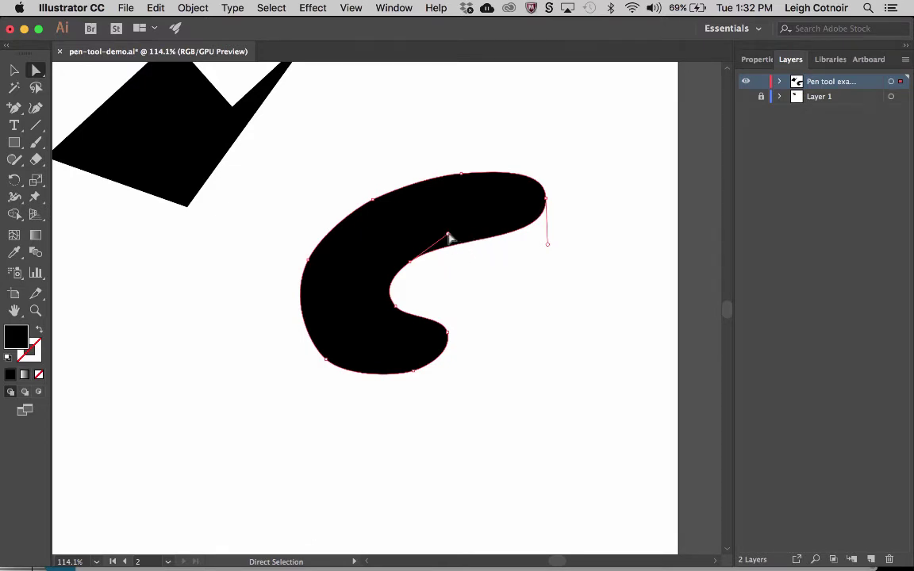
mouse_move(449, 238)
mouse_down()
mouse_move(444, 211)
mouse_move(446, 220)
mouse_up()
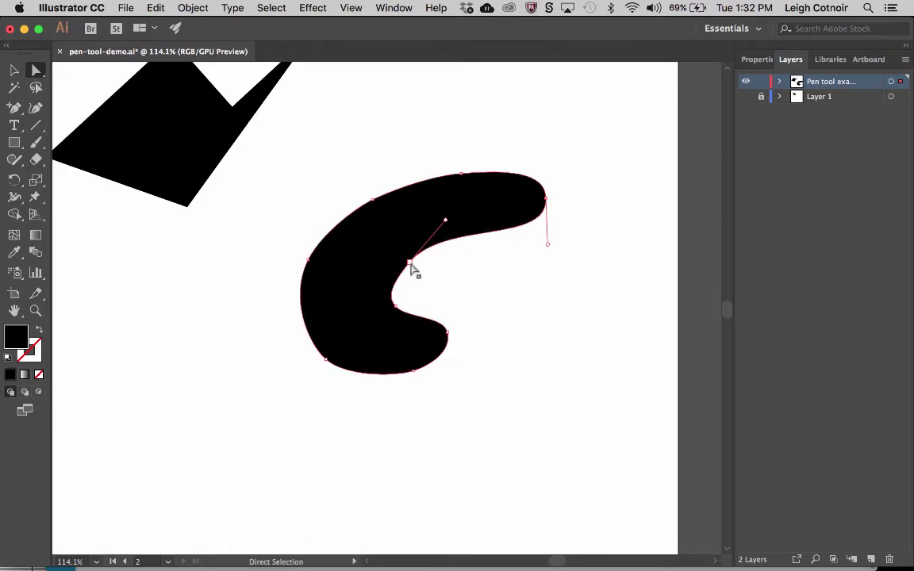
drag(411, 266, 396, 241)
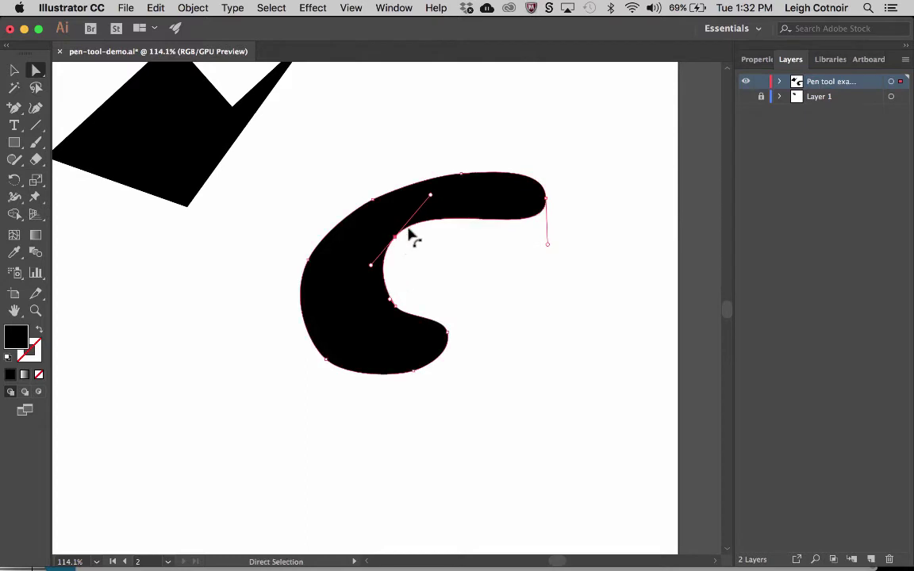
drag(431, 196, 443, 200)
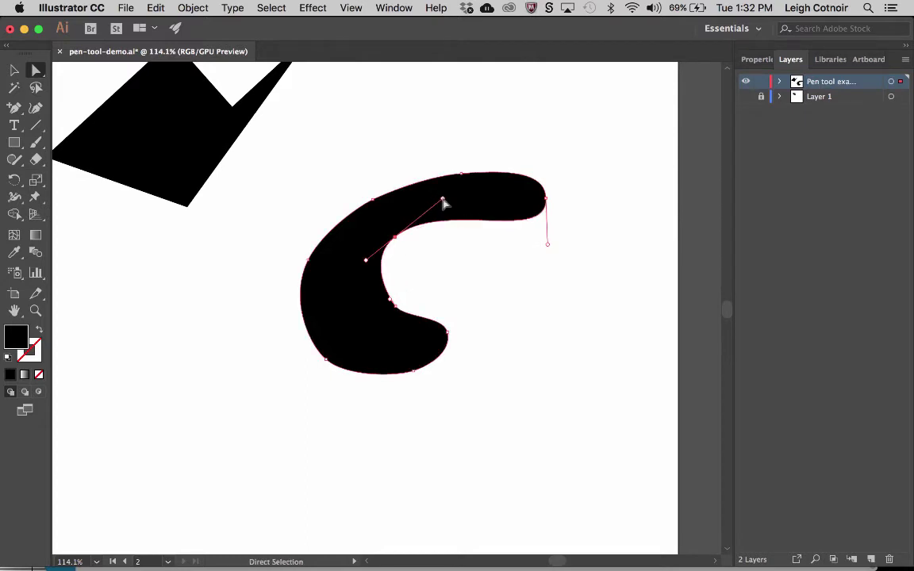
Pull the handles of the inner curve's lower anchor point outward to round the notch, and deselect the shape
click(387, 302)
drag(388, 302, 378, 302)
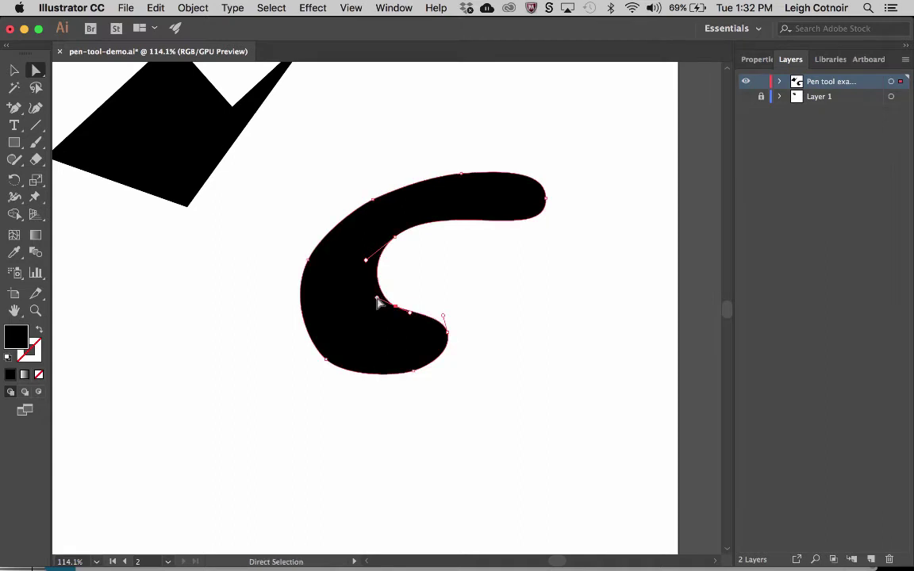
click(449, 281)
click(422, 325)
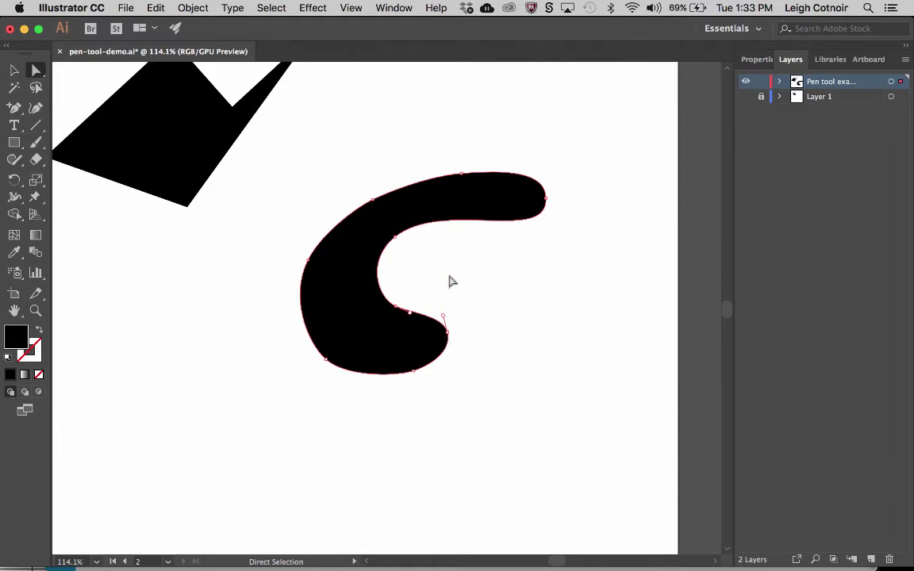
click(412, 315)
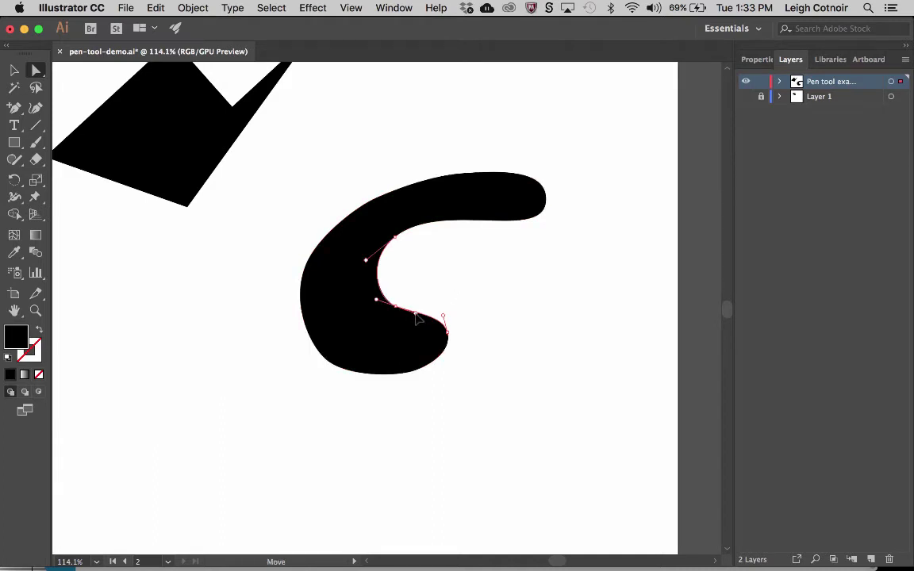
click(498, 317)
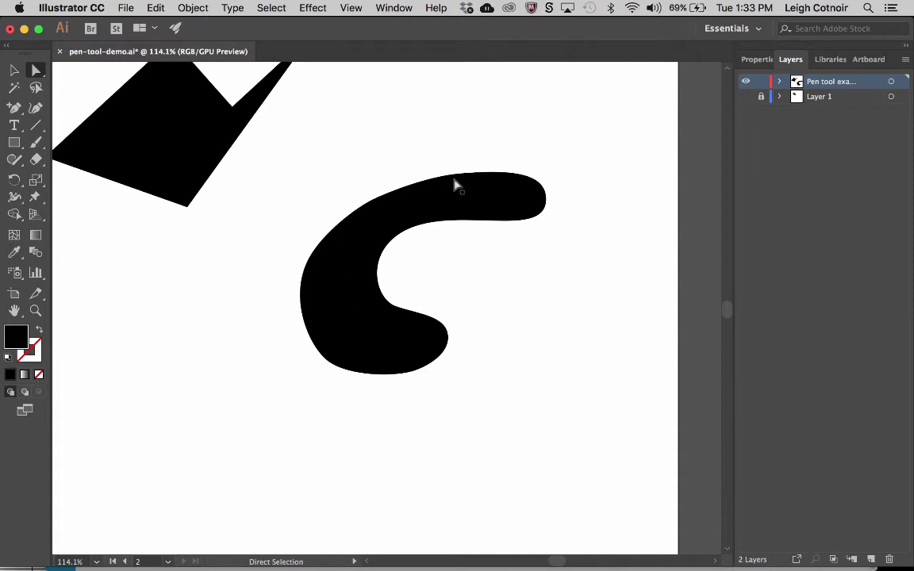
Convert the upper arm's rounded tip to a corner point with the Anchor Point tool and move it down and right
click(536, 198)
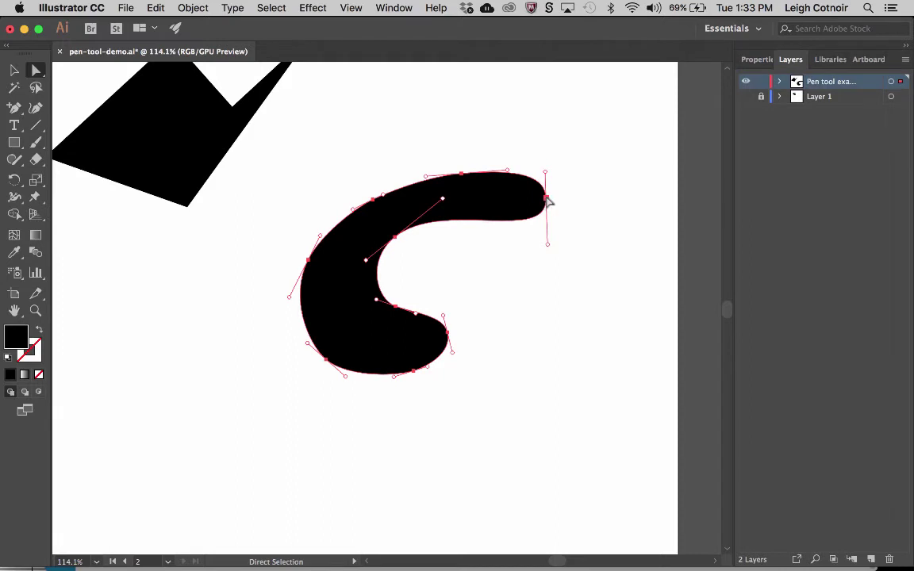
click(546, 198)
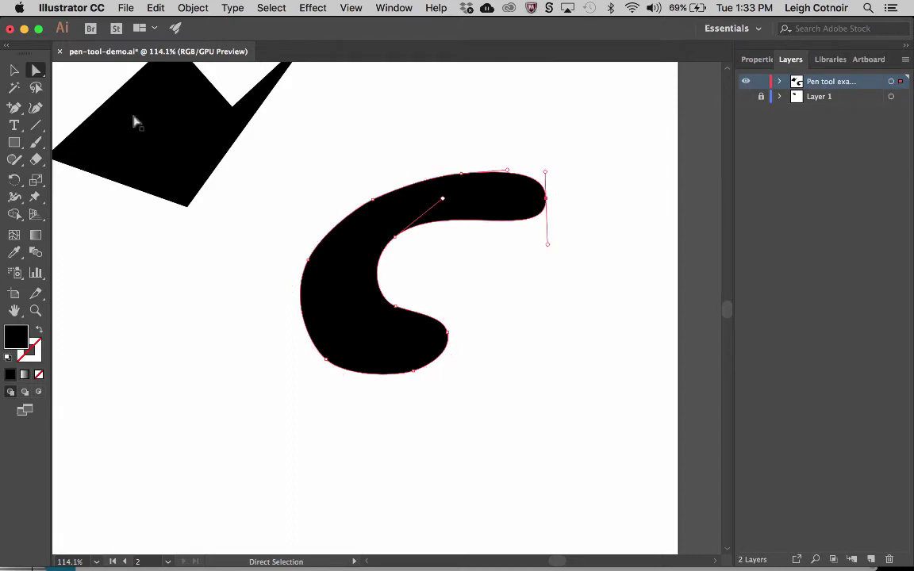
drag(14, 108, 51, 159)
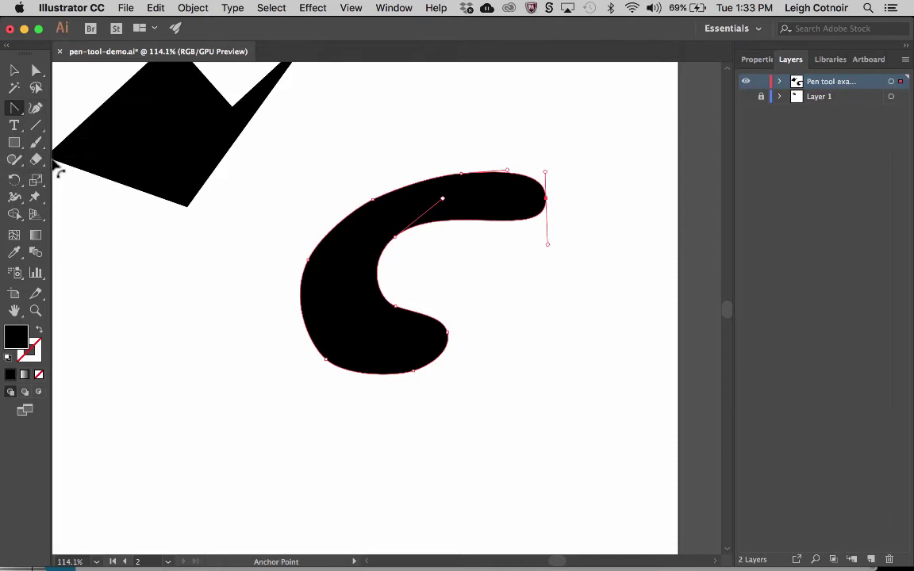
click(547, 199)
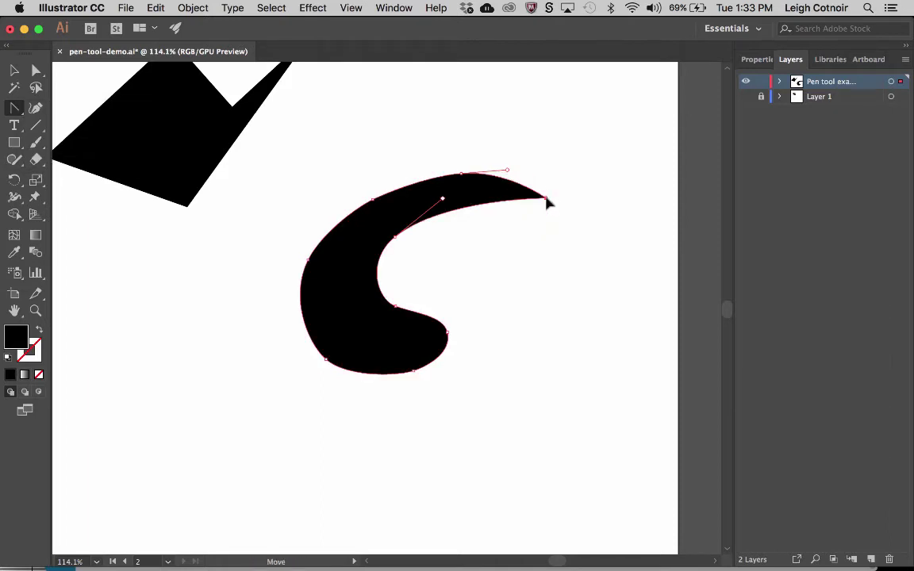
click(36, 69)
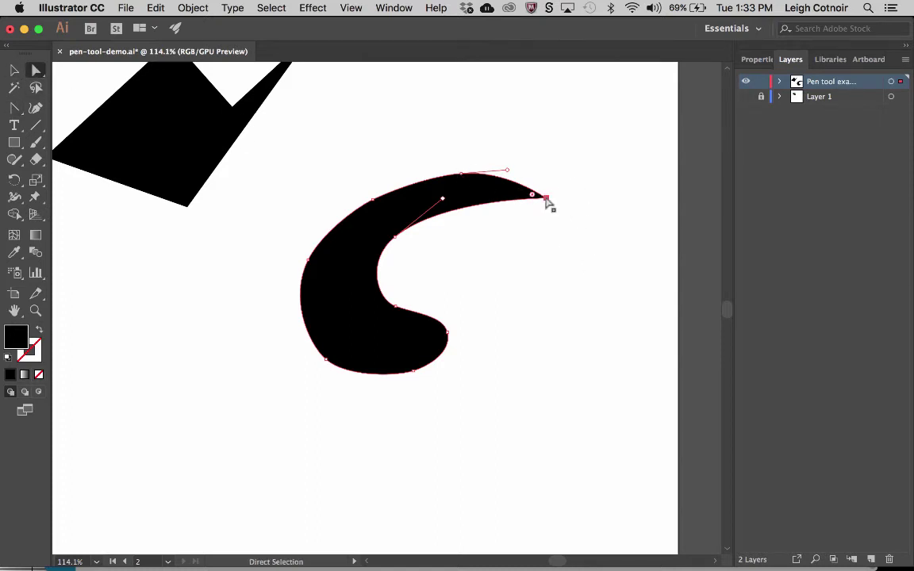
drag(546, 199, 573, 251)
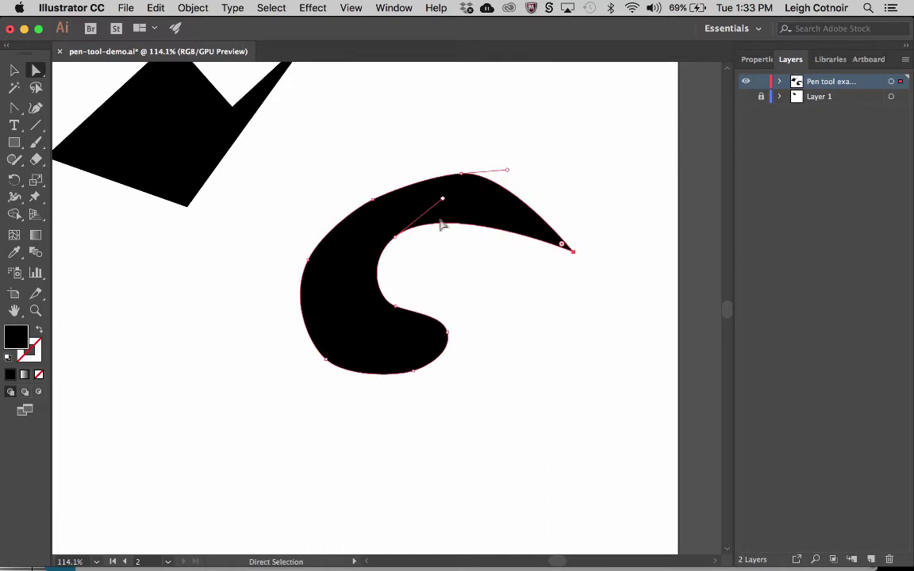
Shift the inner curve's upper anchor point down and left, and tilt the top anchor point's right handle downward
drag(395, 237, 378, 246)
click(463, 176)
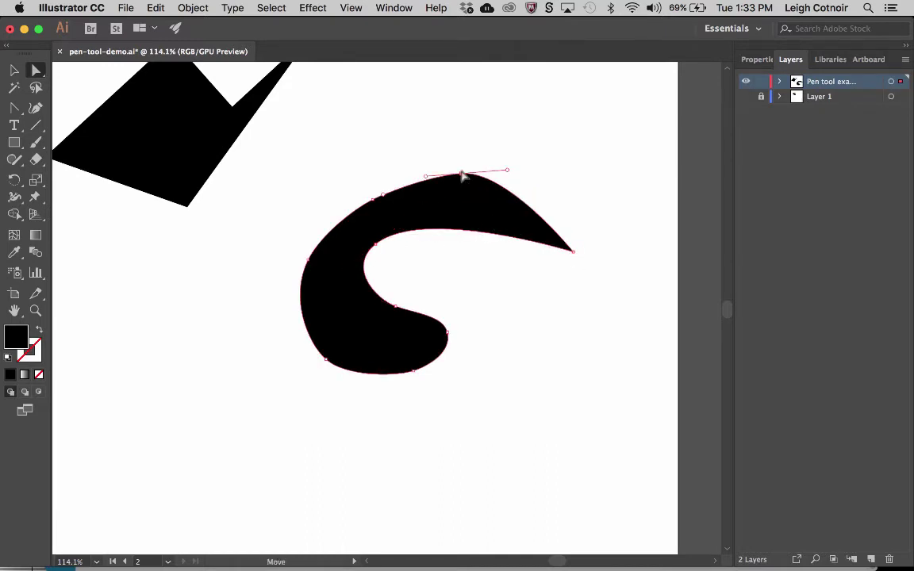
drag(507, 170, 510, 186)
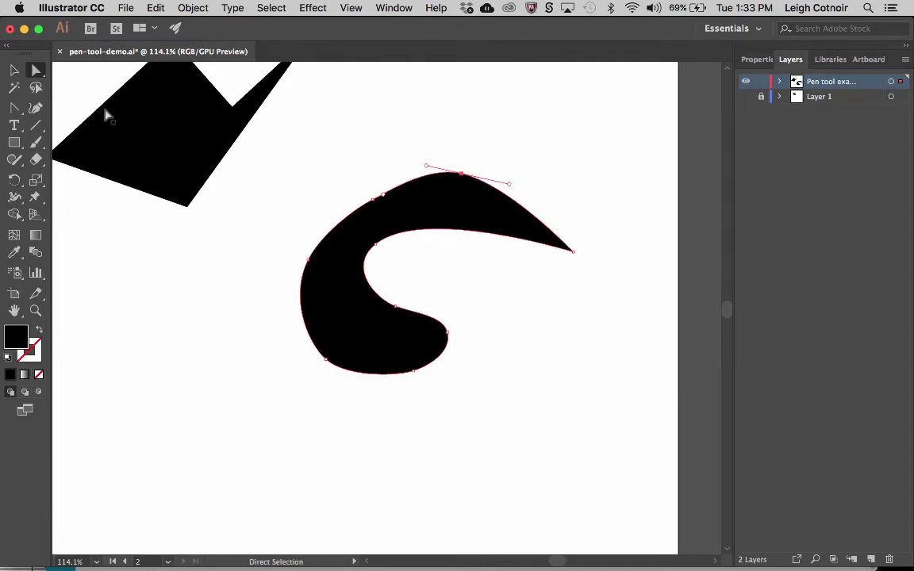
Add an anchor point to the inner curve's upper edge, move it up to thin the arm, smooth the adjoining handle, and deselect
click(13, 109)
drag(14, 108, 61, 124)
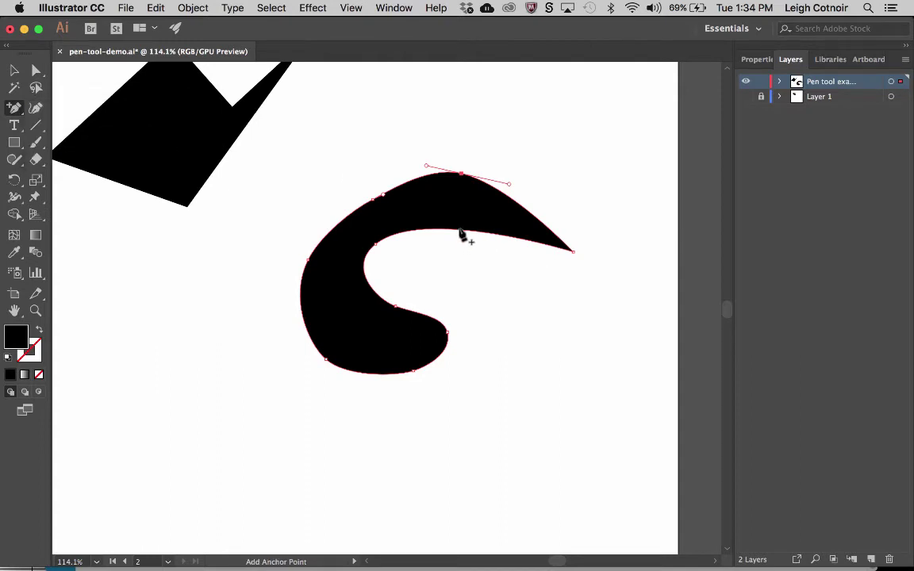
key(super+shift+a)
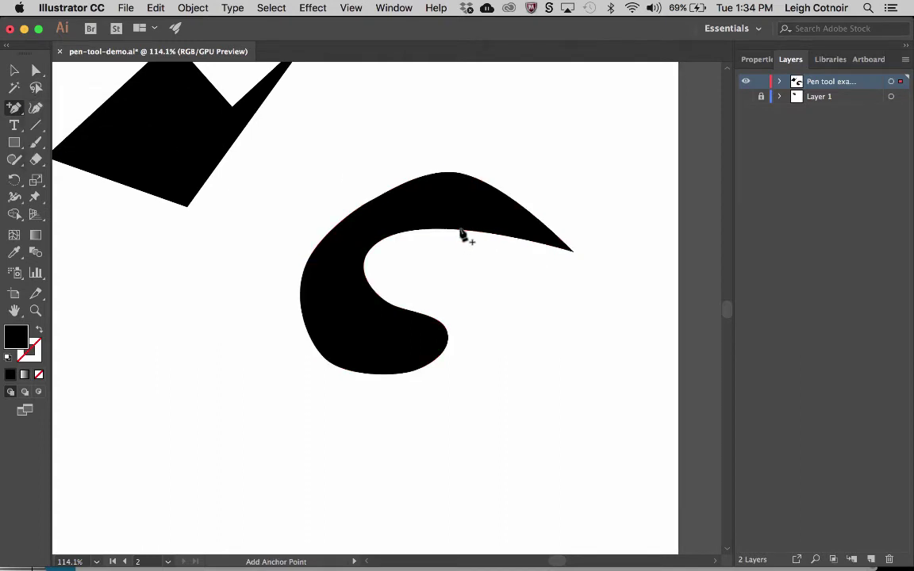
click(36, 70)
drag(460, 232, 446, 194)
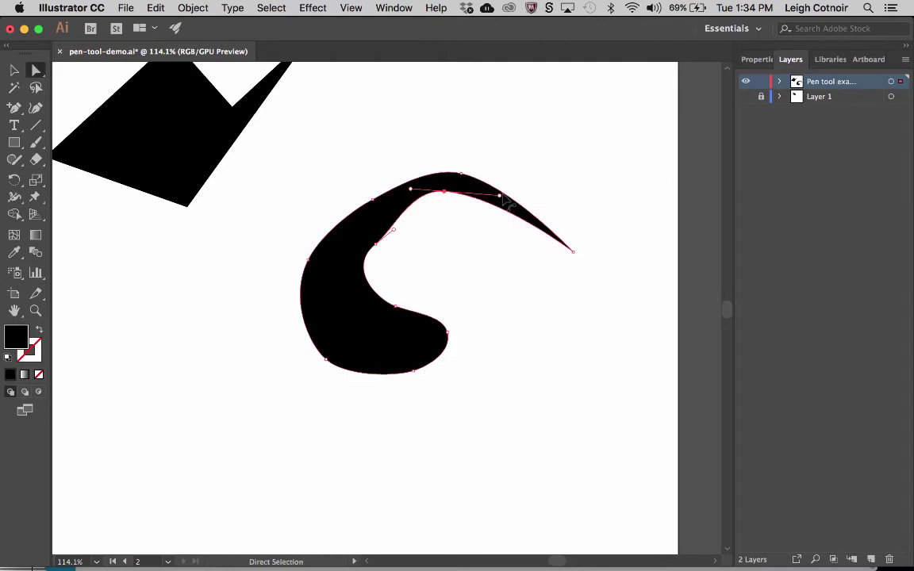
mouse_move(395, 233)
mouse_down()
mouse_move(373, 266)
mouse_move(385, 226)
mouse_up()
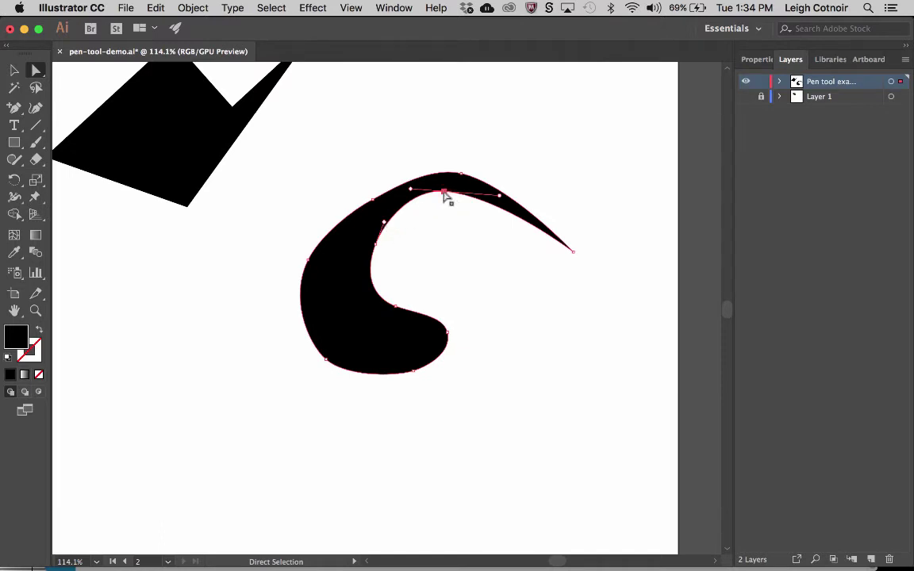
click(499, 285)
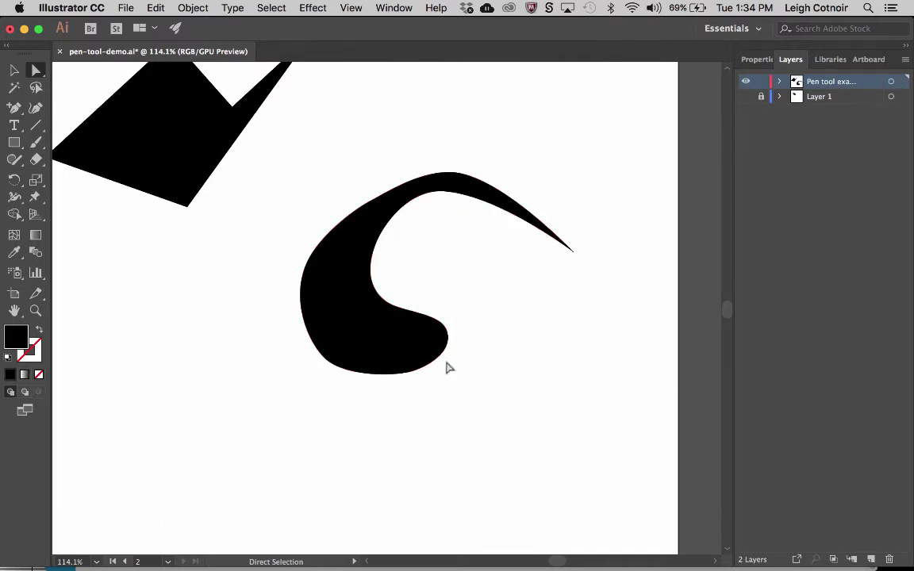
Try moving the upper arm's tip up and left to shorten the arm, and undo the move
drag(575, 255, 535, 233)
click(584, 229)
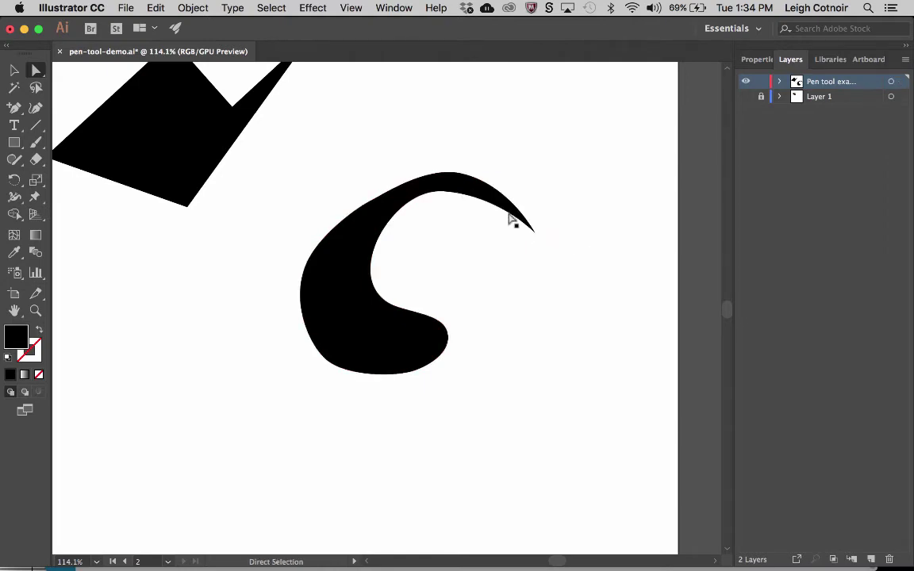
key(super+z)
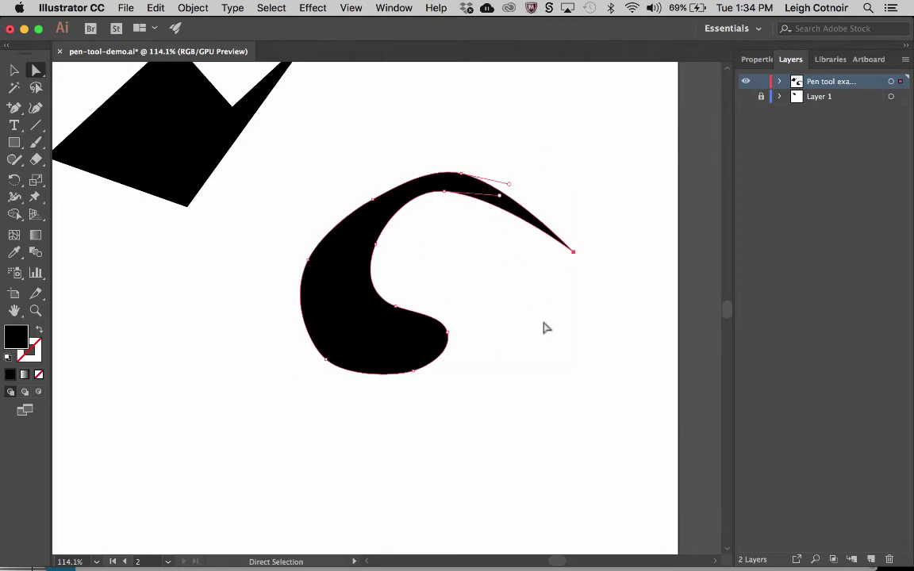
click(546, 327)
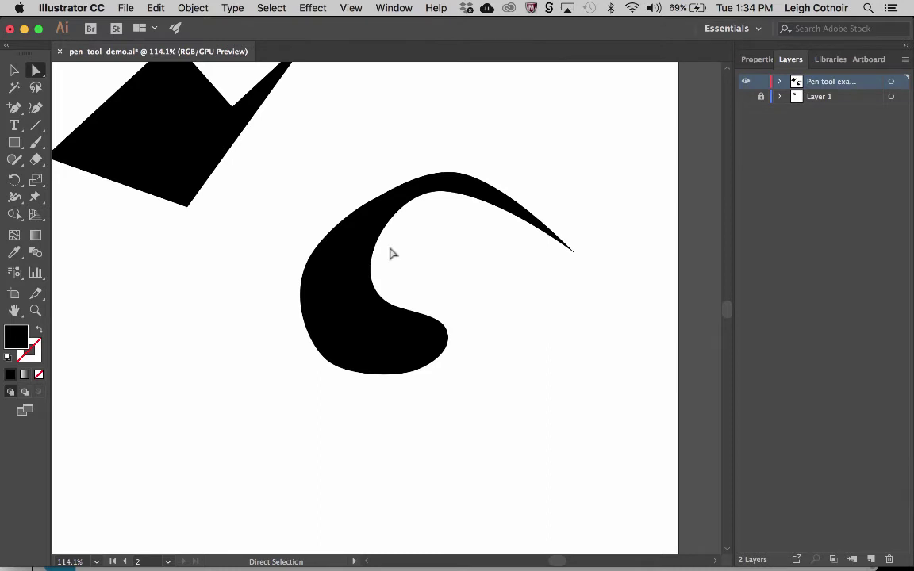
Remove the middle anchor point on the curved shape's left outer edge with the Delete Anchor Point tool
scroll(391, 254, down, 5)
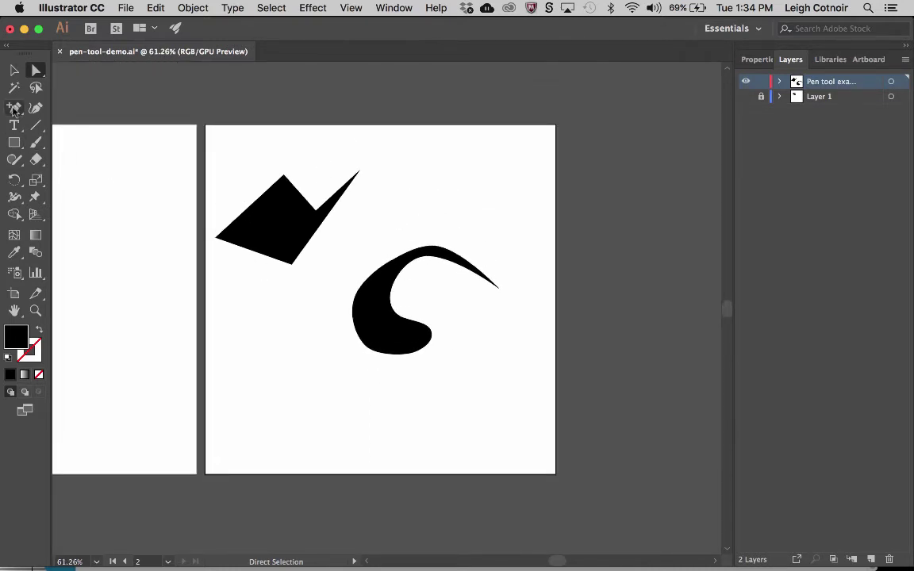
click(13, 109)
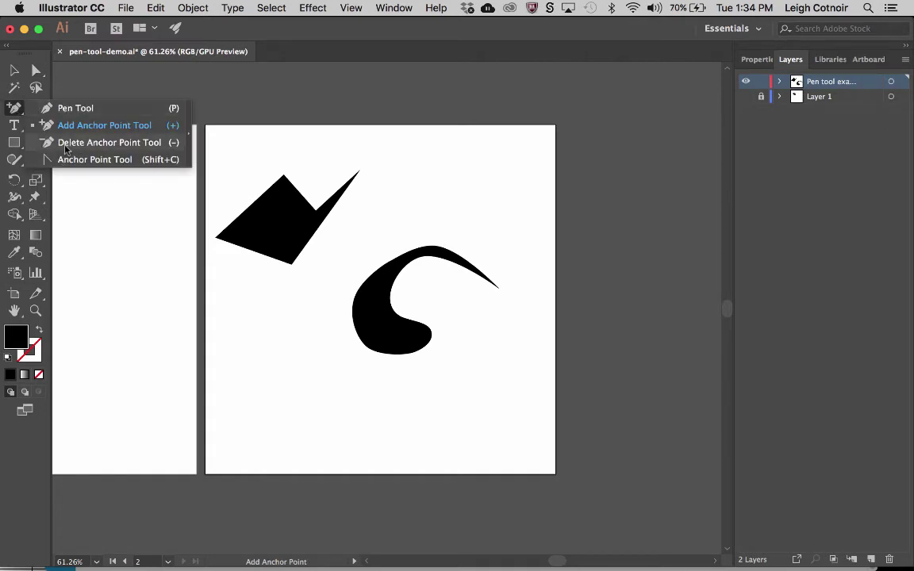
click(68, 143)
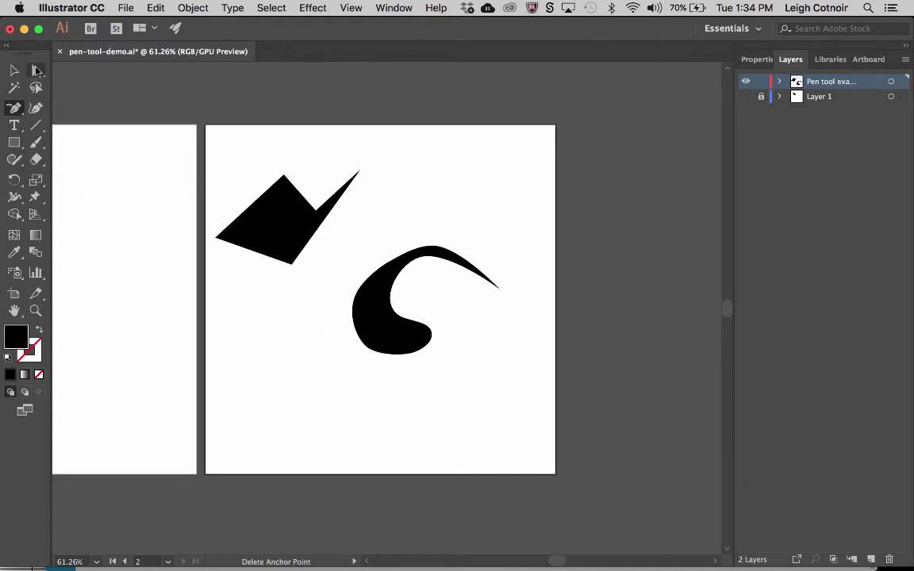
click(36, 70)
click(14, 70)
click(364, 274)
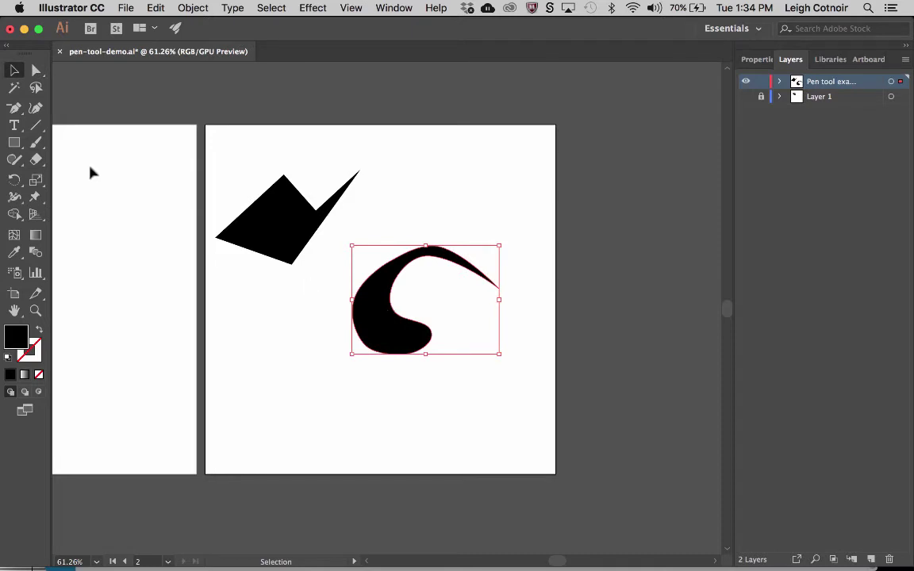
scroll(394, 307, up, 5)
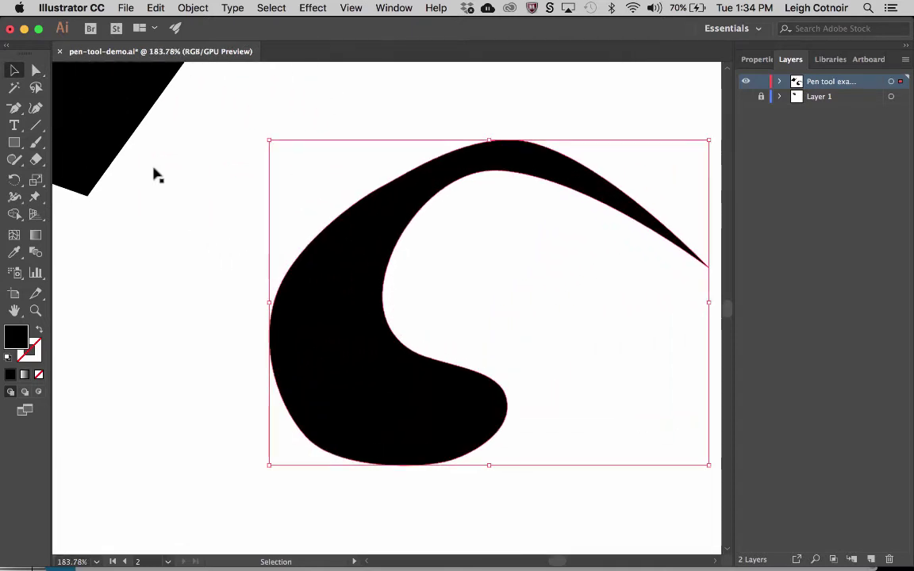
click(36, 70)
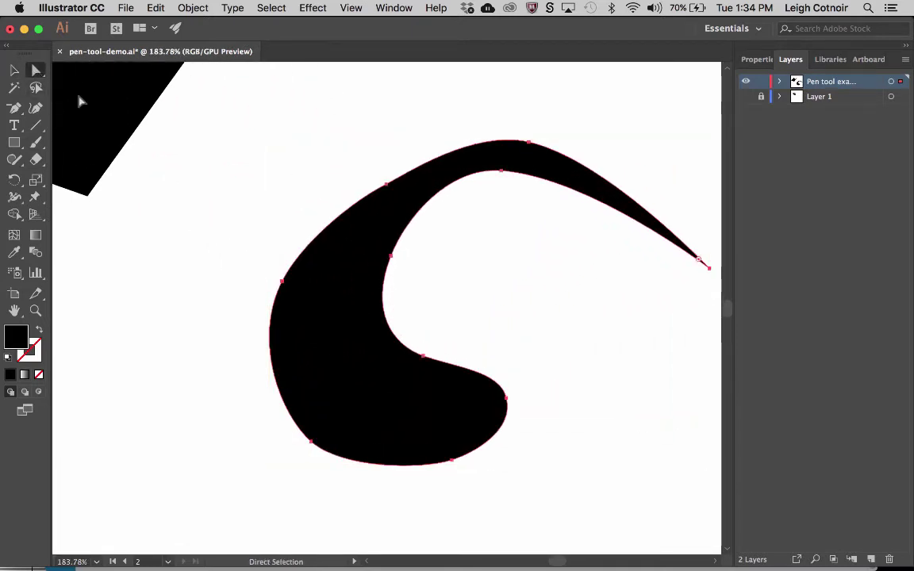
key(minus)
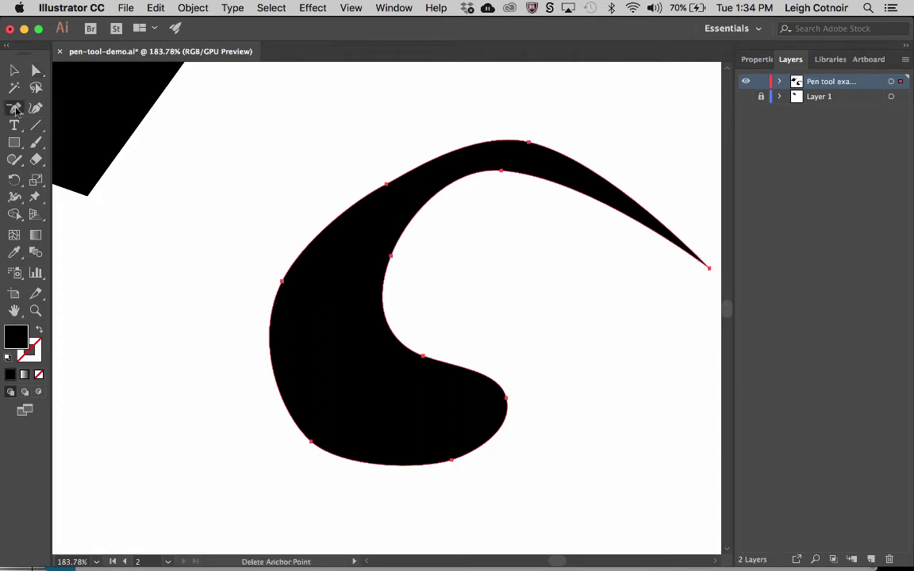
click(282, 282)
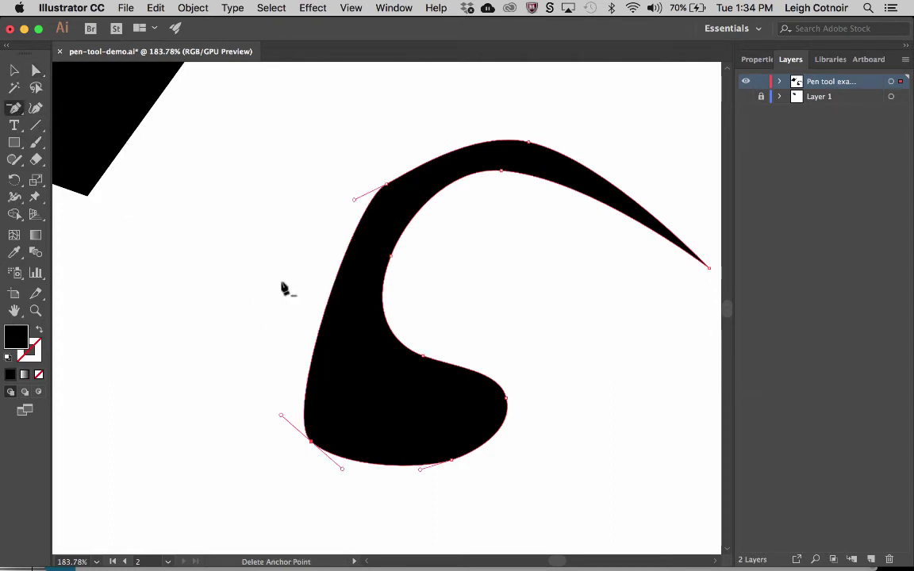
Lengthen the outer edge's upper-left handle, and move the lower-left anchor point up with its handles turned nearly vertical
key(a)
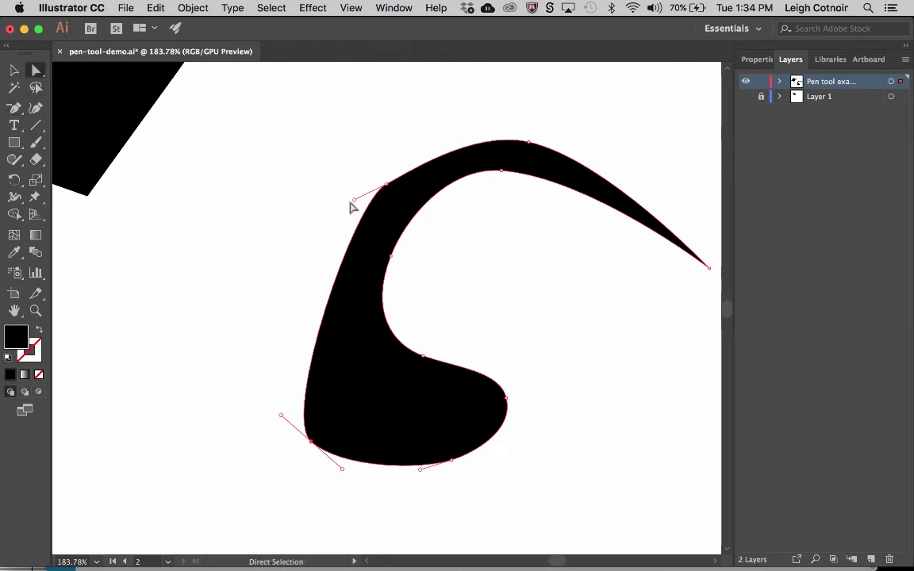
drag(355, 200, 330, 209)
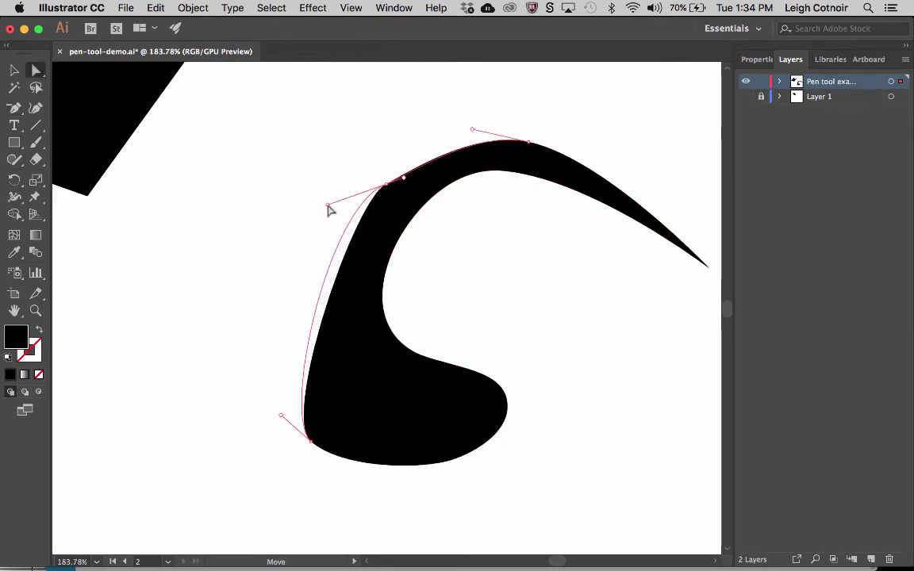
drag(309, 441, 318, 343)
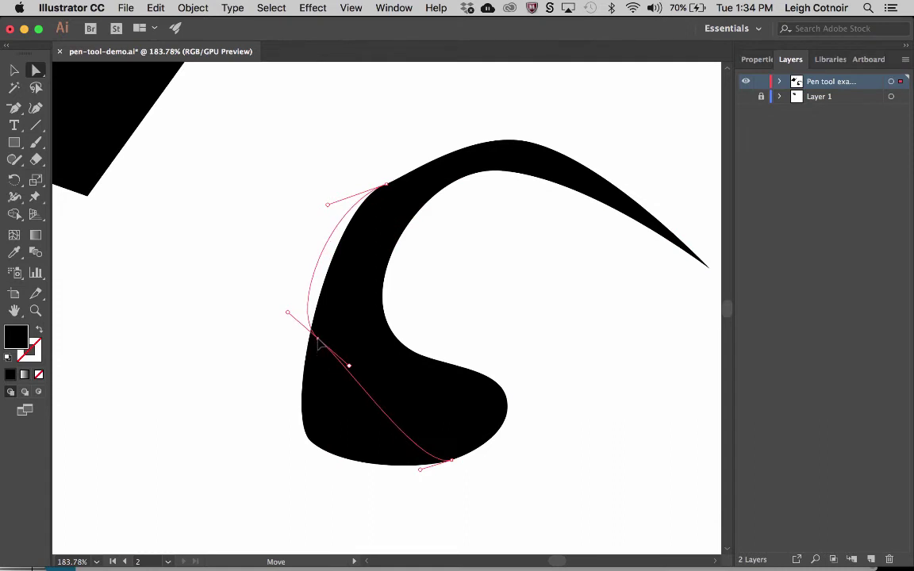
drag(288, 313, 303, 272)
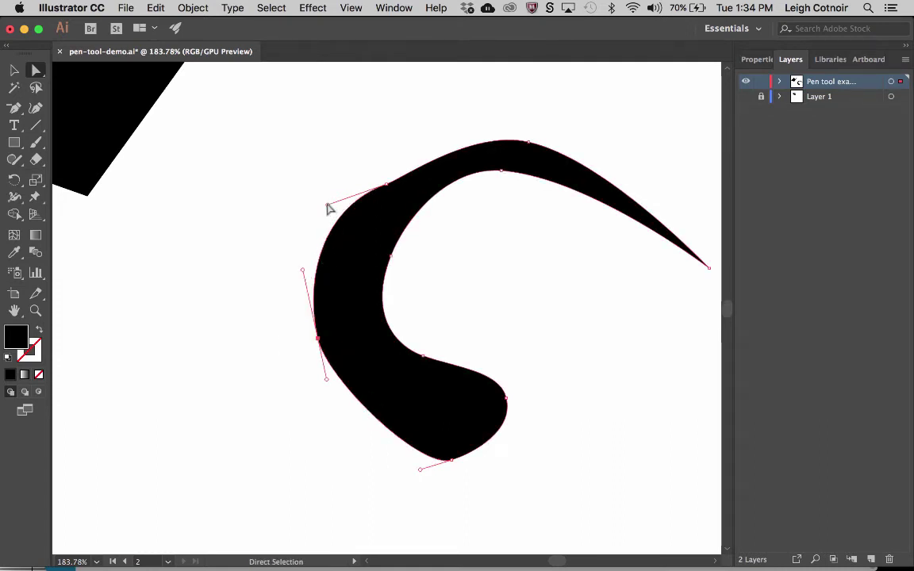
Shorten the two handles shaping the left outer edge, shift its lower anchor point slightly right, and angle the bottom anchor point's left handle upward
mouse_move(329, 208)
mouse_down()
mouse_move(300, 191)
mouse_move(343, 203)
mouse_up()
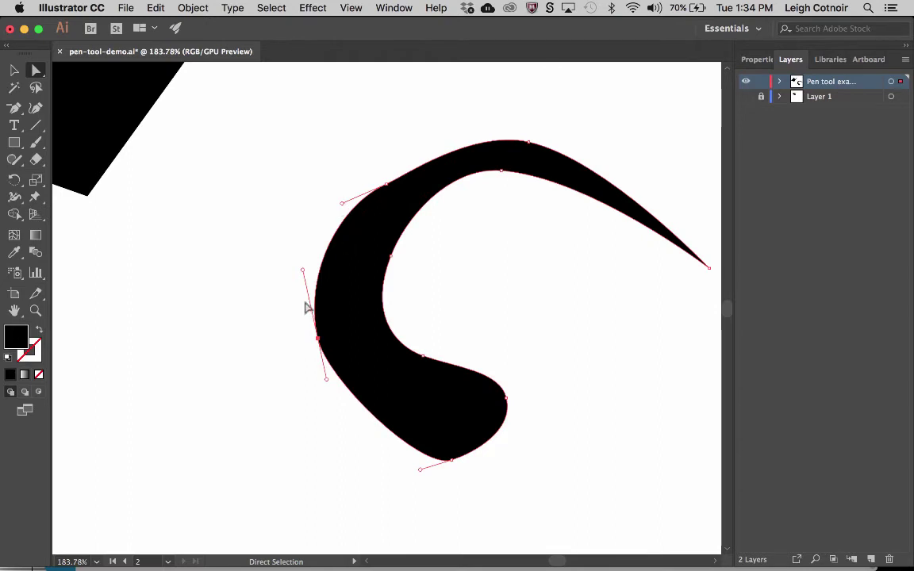
drag(302, 271, 311, 283)
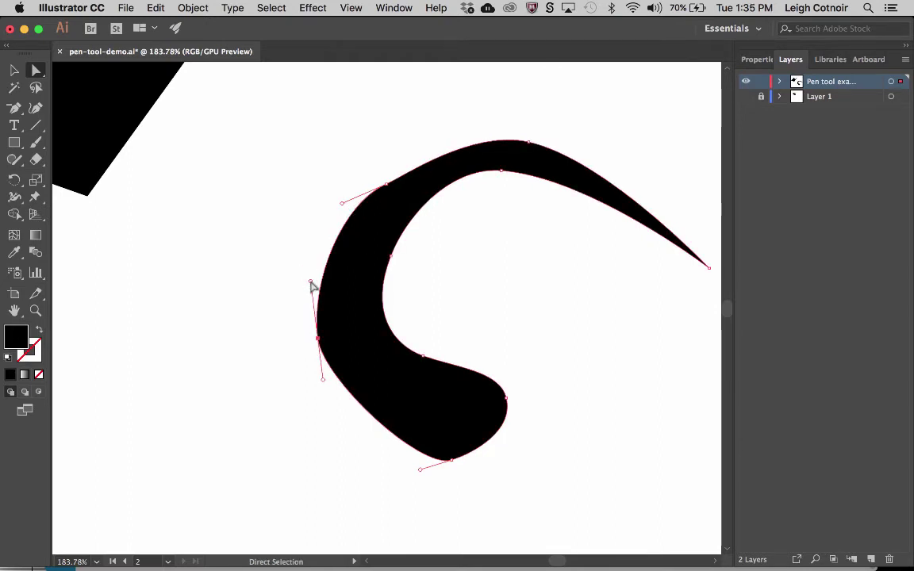
drag(317, 339, 326, 337)
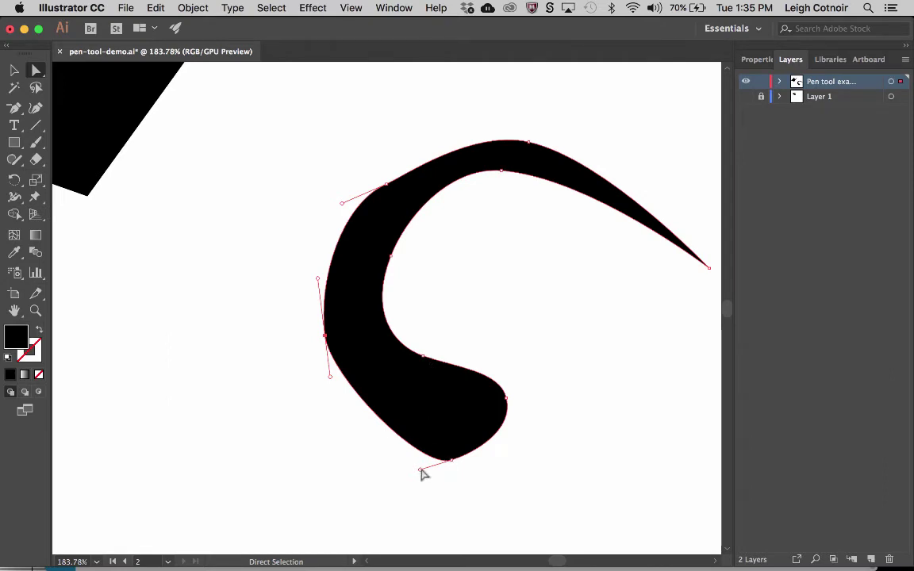
drag(420, 471, 412, 451)
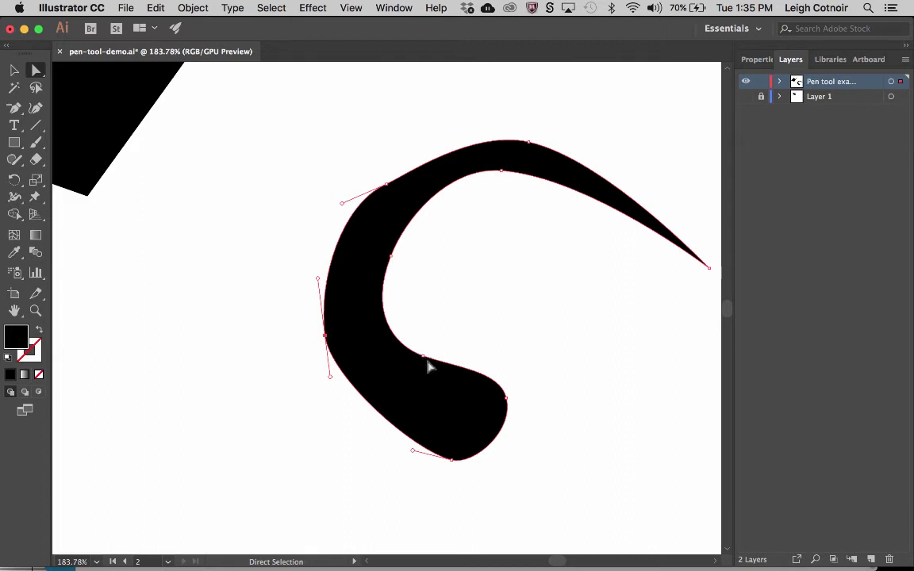
Select the inner curve's left and lower anchor points together and nudge them left to narrow the body
click(391, 257)
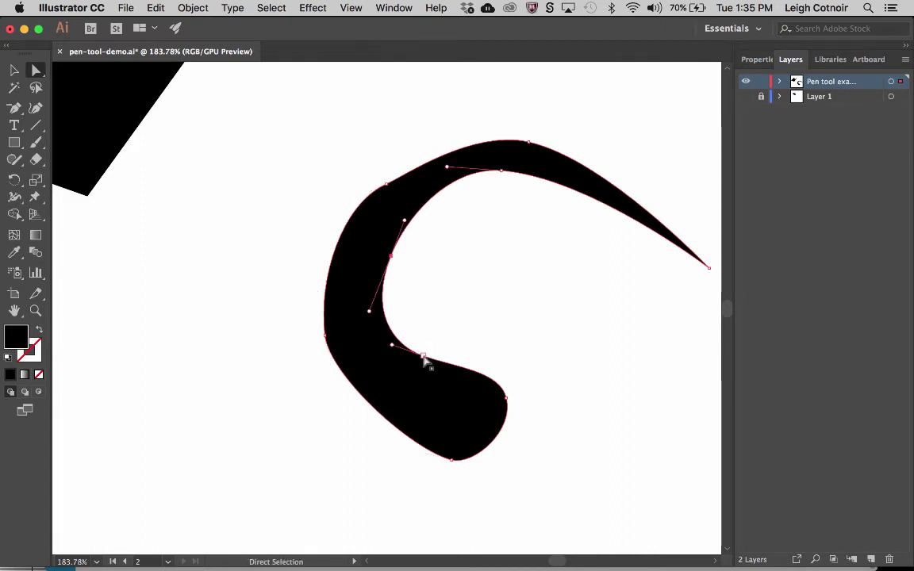
scroll(414, 352, up, 3)
scroll(424, 361, up, 1)
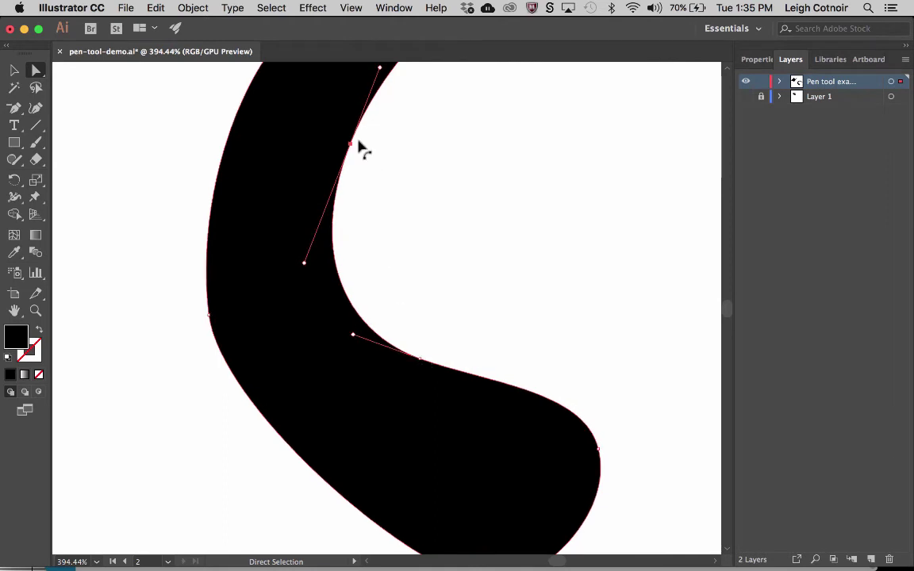
click(420, 360)
key(Left)
key(Left)
key(Left)
key(Left)
key(Left)
key(Left)
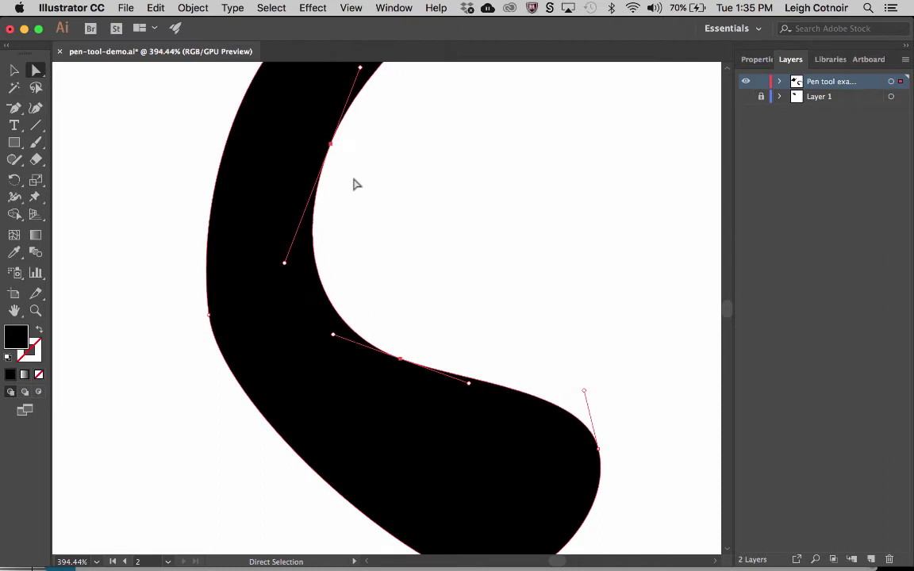
key(Left)
key(Left)
key(Left)
key(Left)
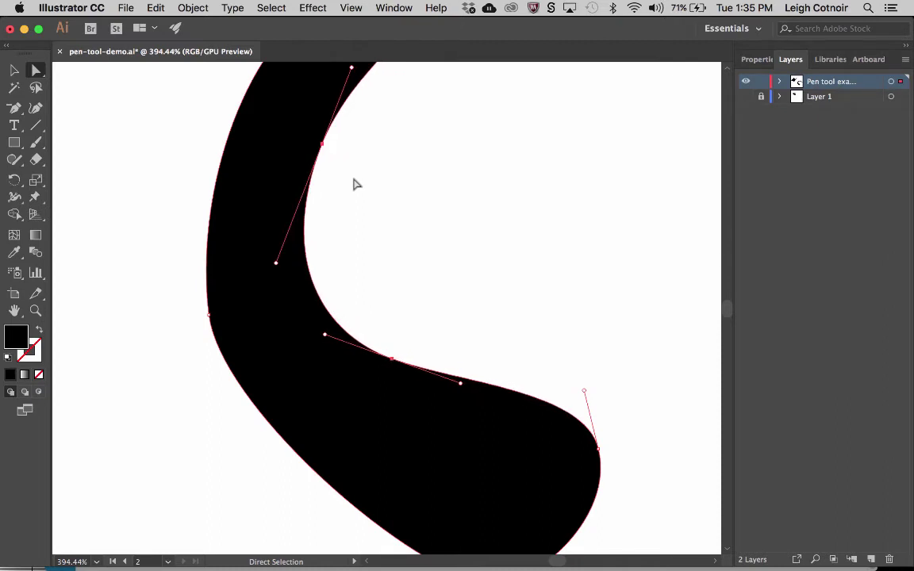
Shorten the upper-left outer anchor point's lower handle, and move the left outer anchor point up and right to thin the body
scroll(411, 203, down, 5)
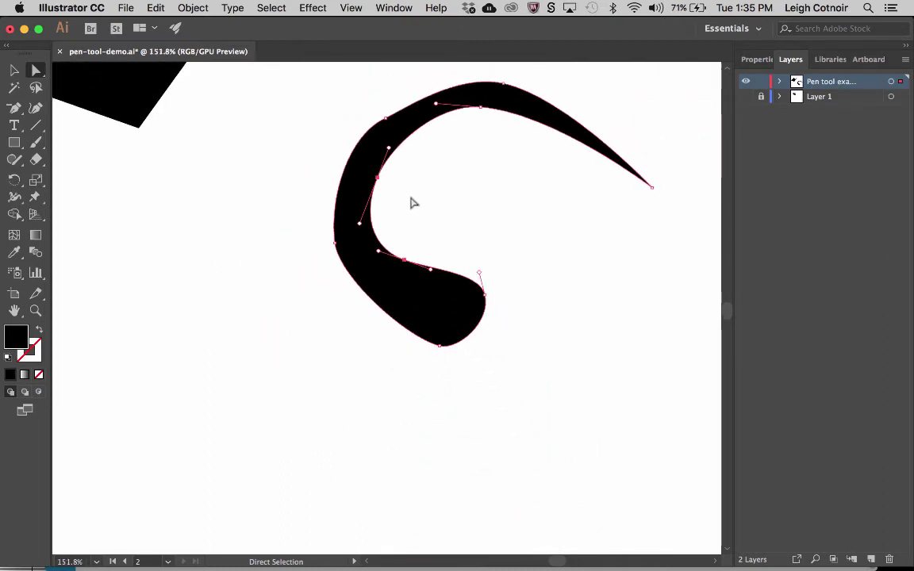
click(377, 124)
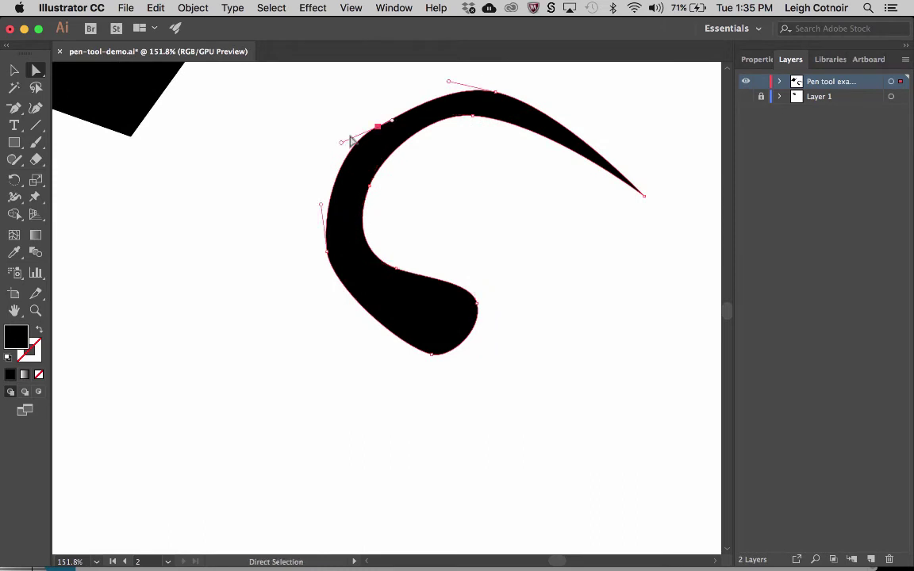
drag(343, 146, 357, 143)
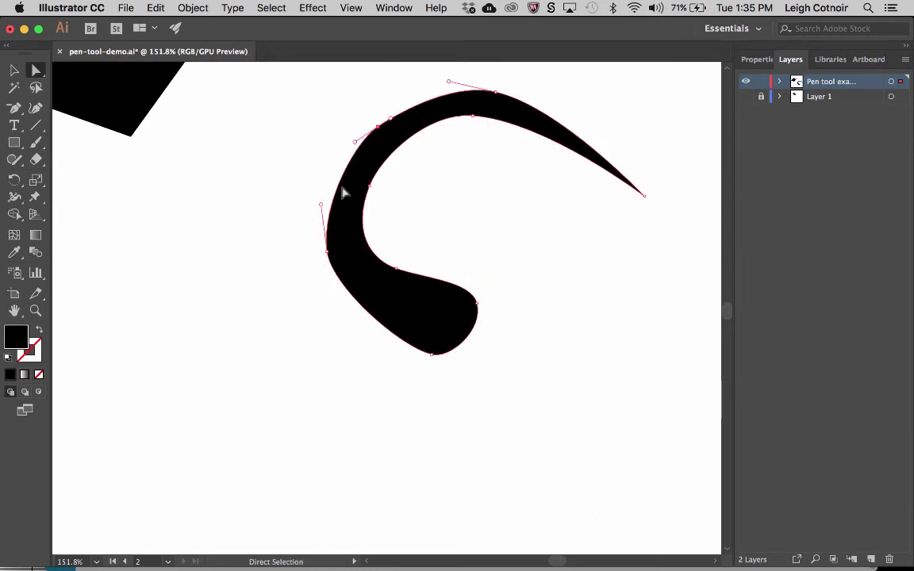
click(327, 253)
drag(327, 253, 343, 242)
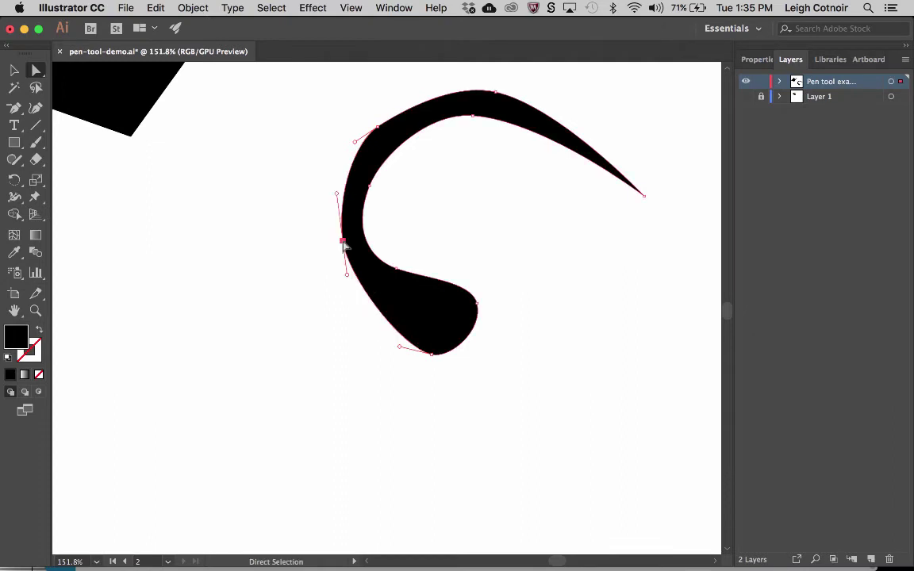
Select the three anchor points around the shape's rounded lower end and nudge them slightly left
click(478, 306)
shift+click(433, 355)
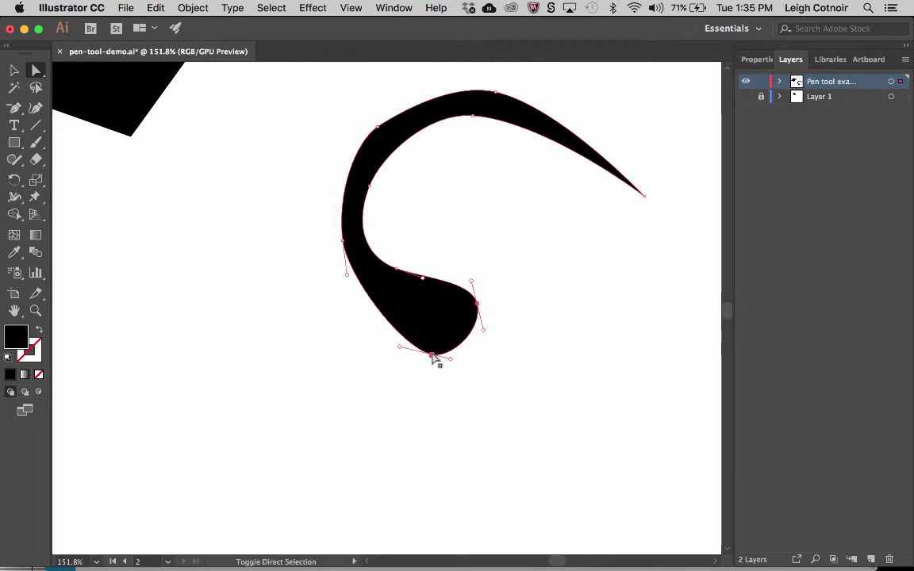
shift+click(397, 271)
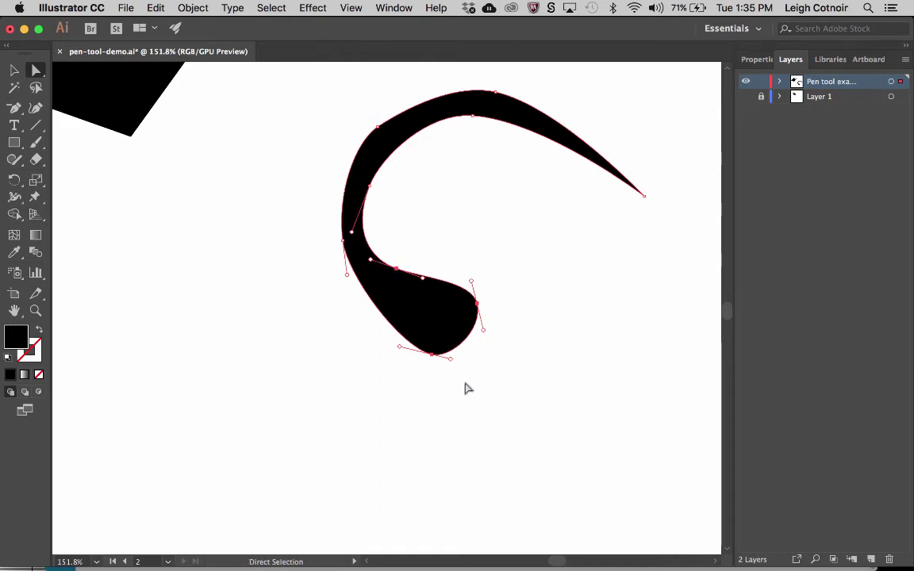
key(Left)
key(Left)
key(Left)
key(Left)
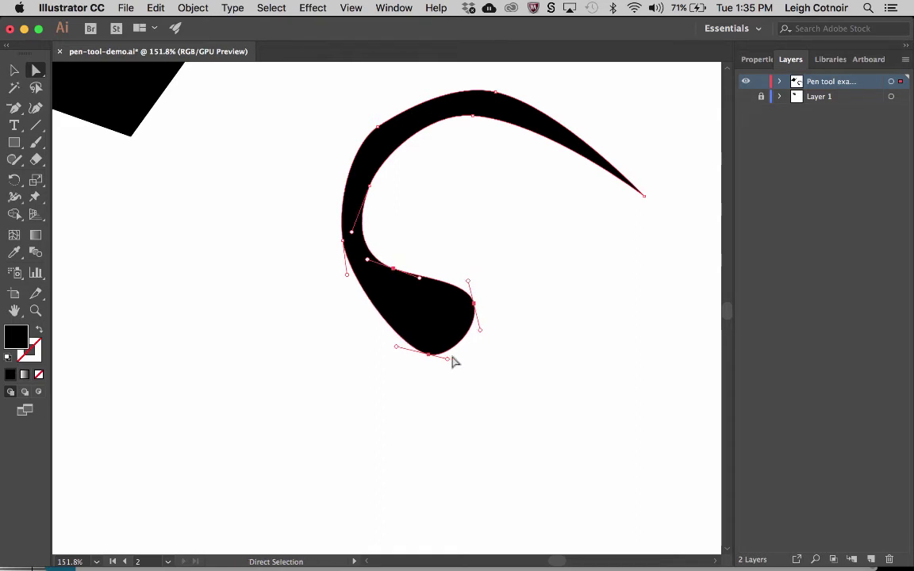
Nudge the three selected anchor points around the rounded lower end further down and left to lengthen the shape
key(Down)
key(Down)
key(Down)
key(Down)
key(Down)
key(Left)
key(Left)
key(Left)
key(Left)
key(Left)
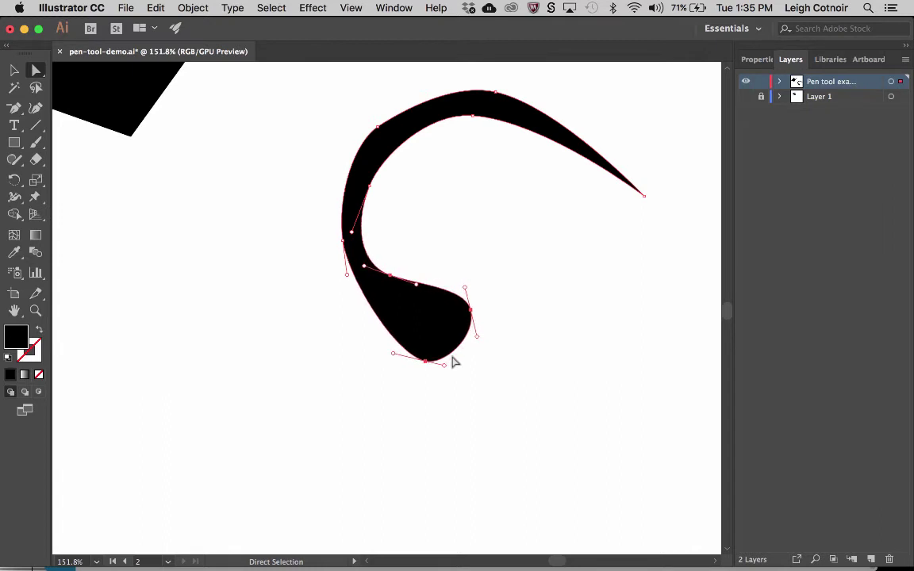
key(Down)
key(Down)
key(Down)
key(Down)
key(Down)
key(Left)
key(Left)
key(Left)
key(Left)
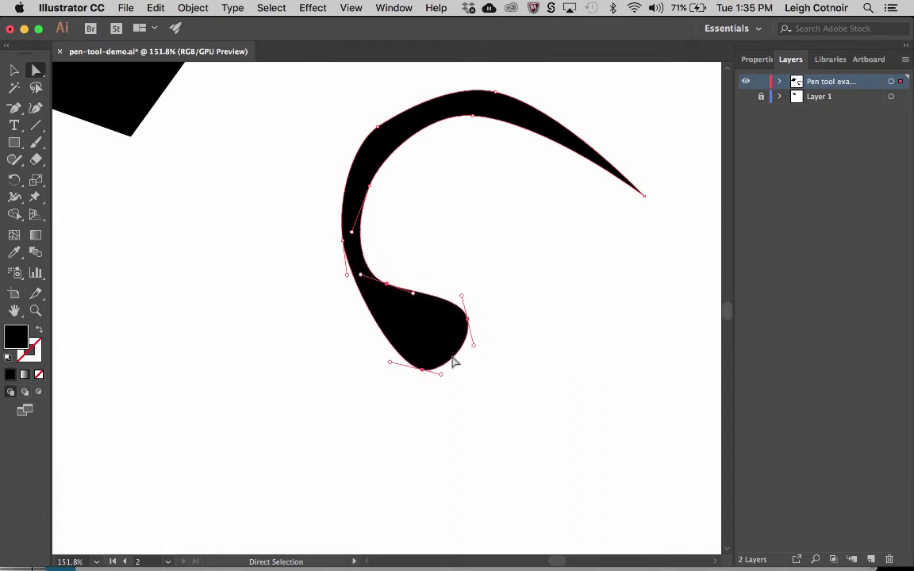
key(Down)
key(Down)
key(Down)
key(Down)
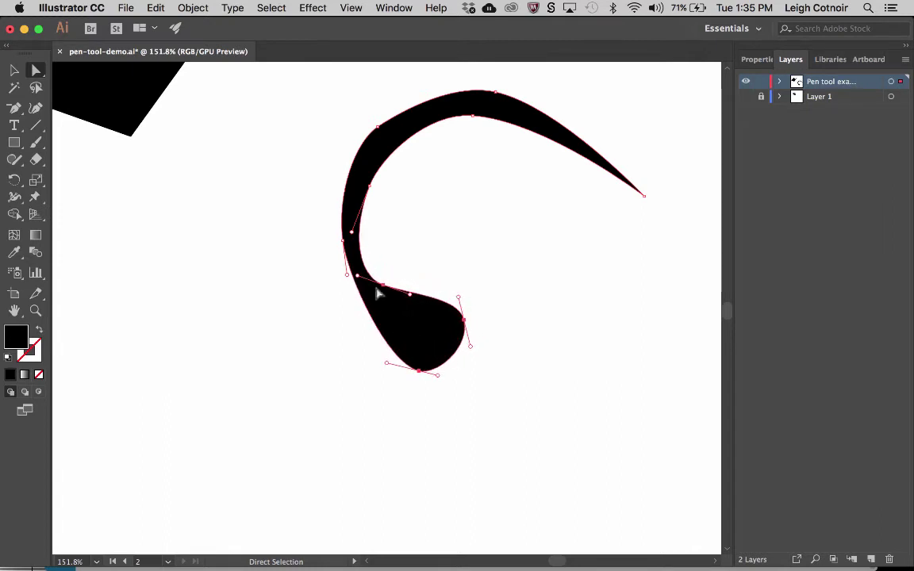
Move the inner curve's upper-left anchor point slightly right, and inspect the shape's anchor points and handles before deselecting it
click(370, 187)
mouse_move(369, 187)
mouse_down()
mouse_move(358, 198)
mouse_move(373, 189)
mouse_up()
click(421, 239)
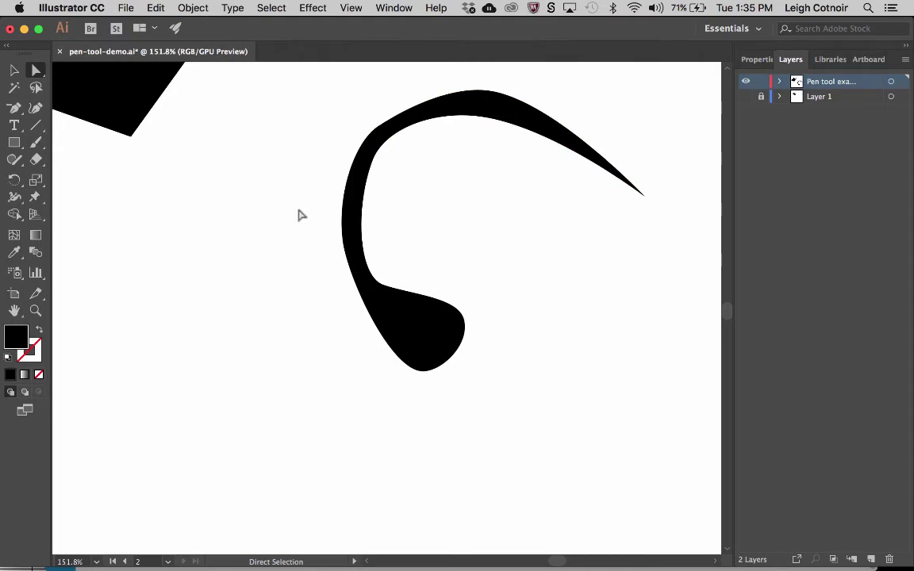
scroll(372, 316, up, 4)
scroll(371, 316, right, 4)
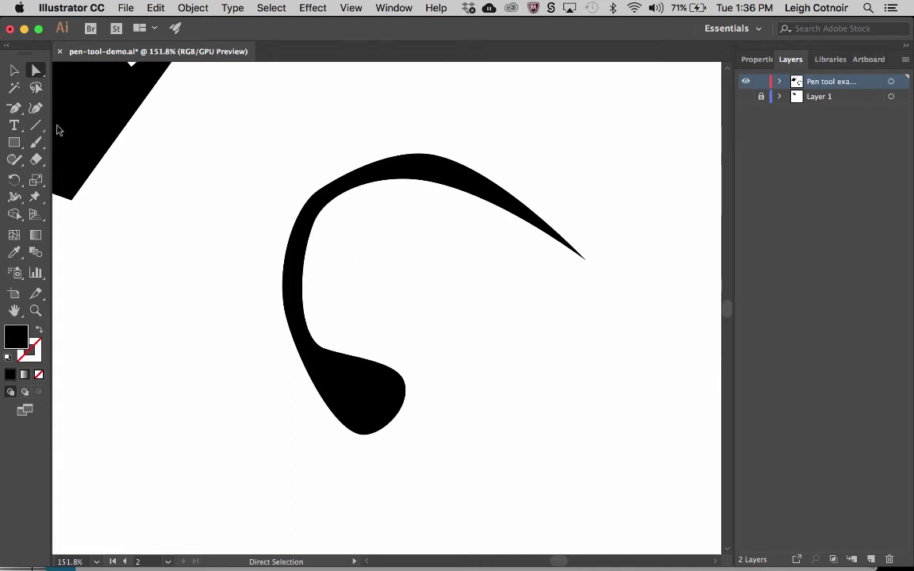
drag(268, 177, 508, 463)
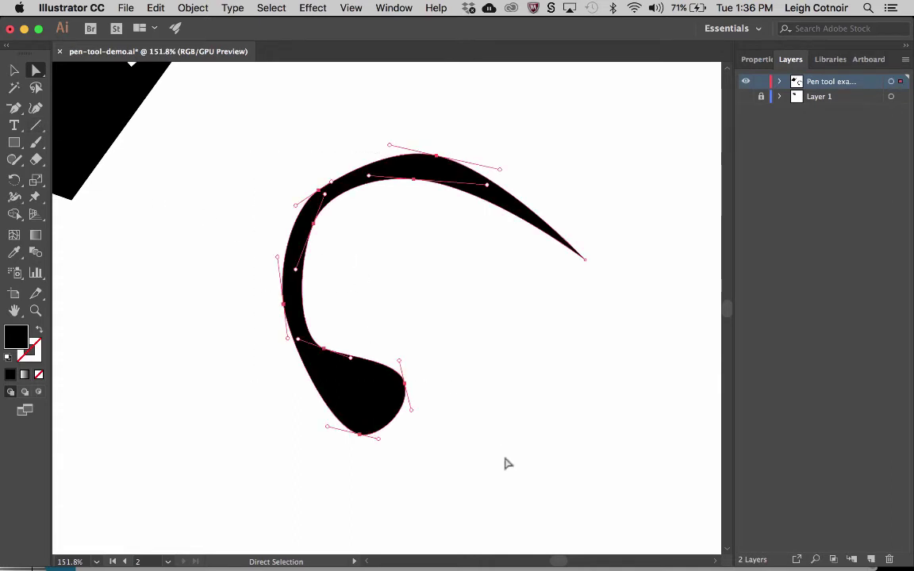
click(237, 359)
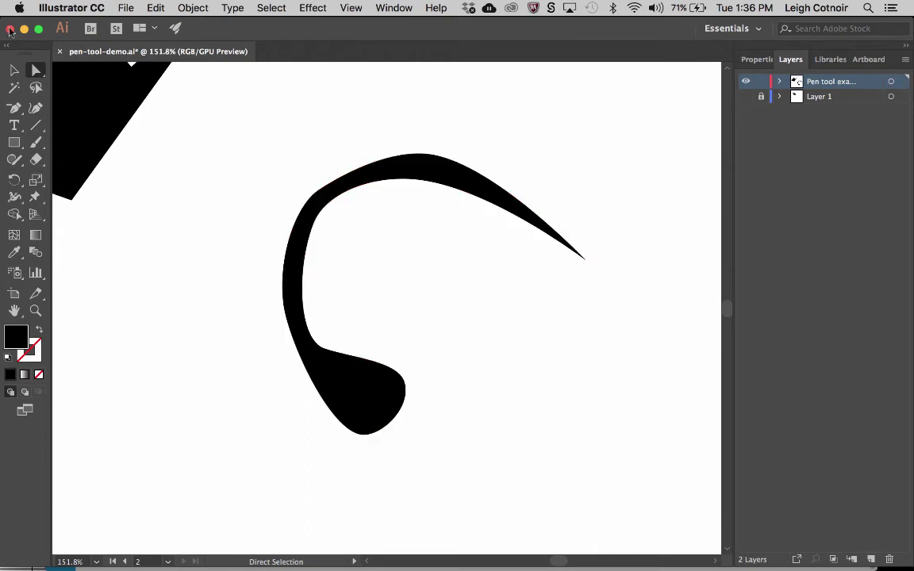
Draw a black circle with the Ellipse tool below the angular shape, in the artboard's lower-left area
click(15, 70)
scroll(225, 193, down, 3)
scroll(226, 198, left, 3)
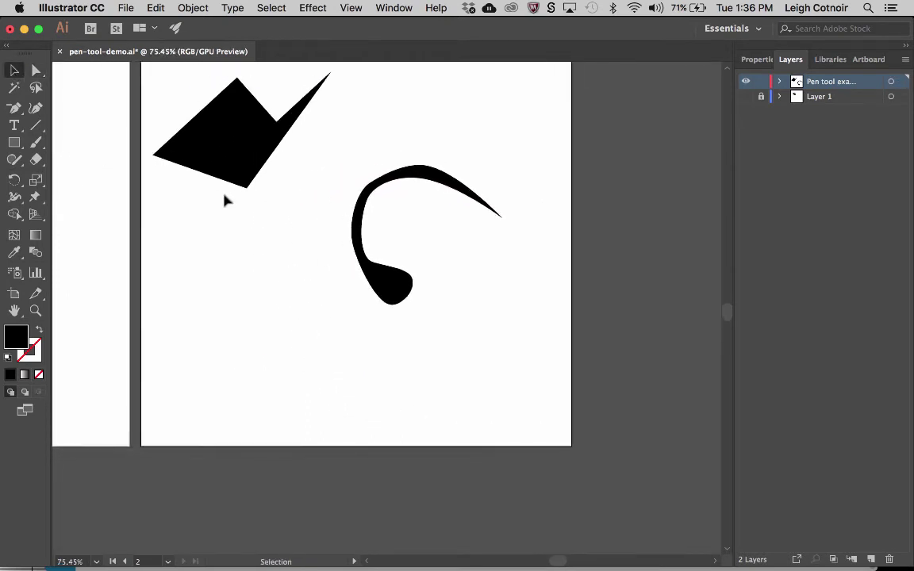
scroll(225, 200, up, 1)
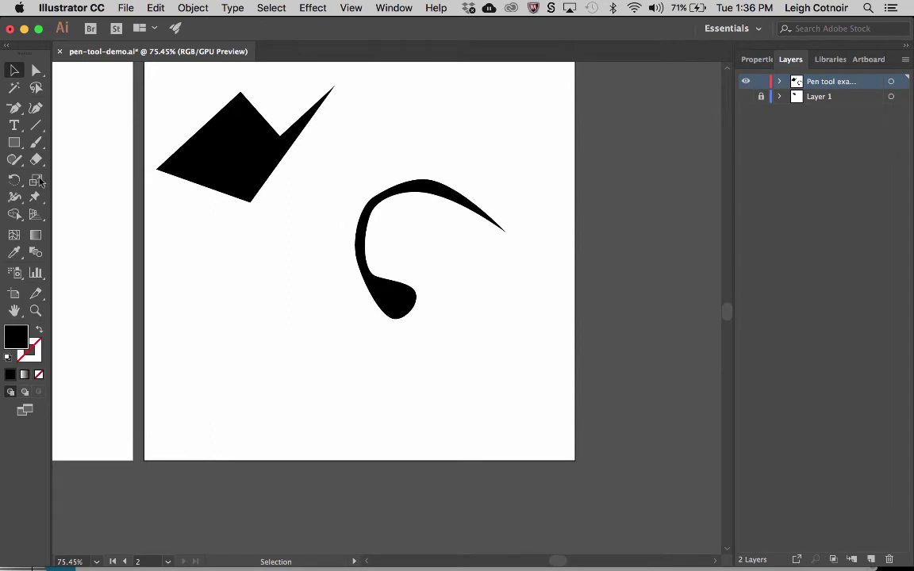
click(15, 144)
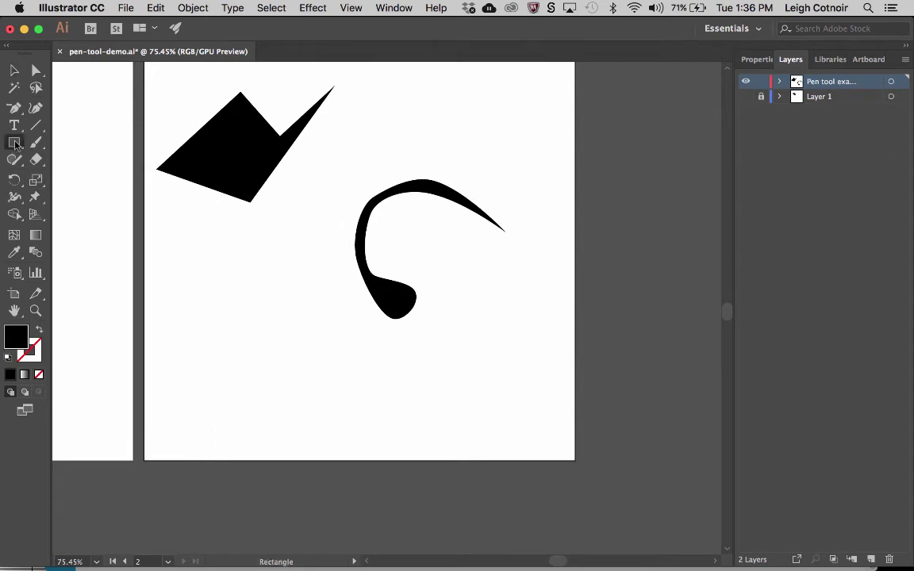
click(15, 144)
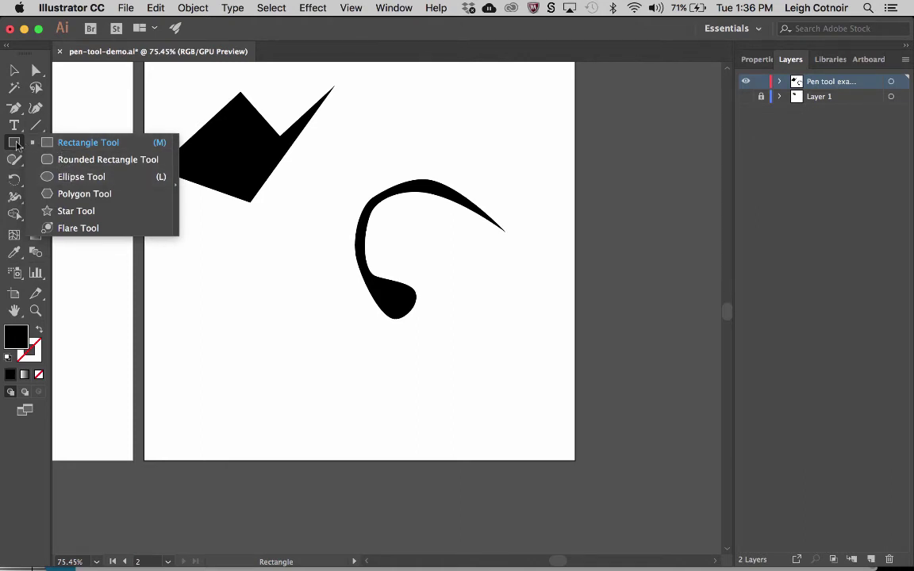
click(49, 181)
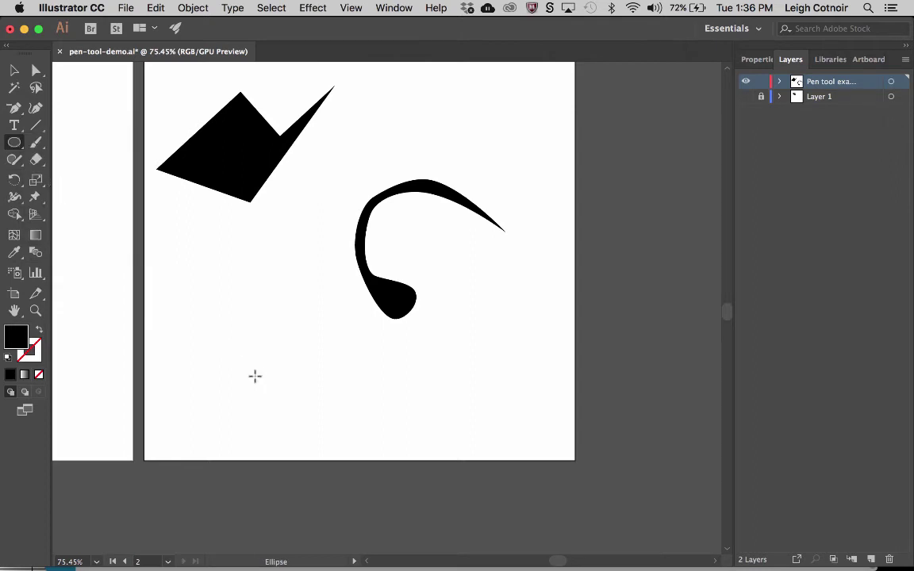
mouse_move(246, 343)
mouse_down()
mouse_move(219, 284)
mouse_move(219, 295)
mouse_up()
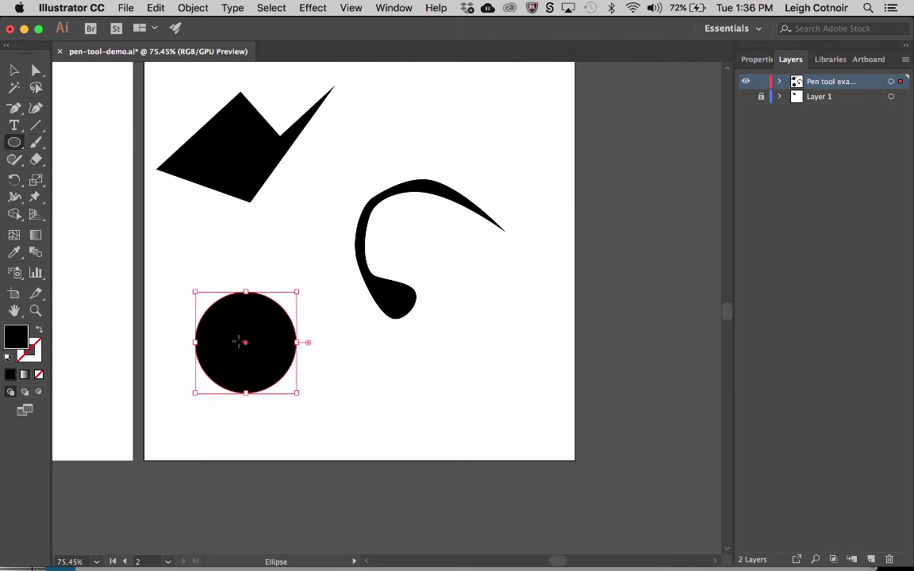
Delete the circle's bottom anchor point with the Delete Anchor Point tool
scroll(238, 342, up, 5)
scroll(243, 332, down, 2)
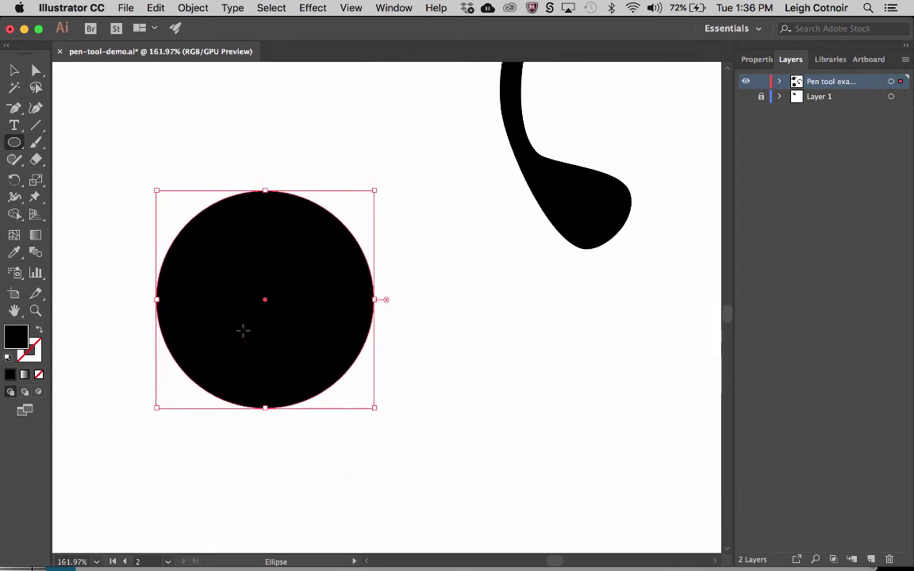
click(37, 70)
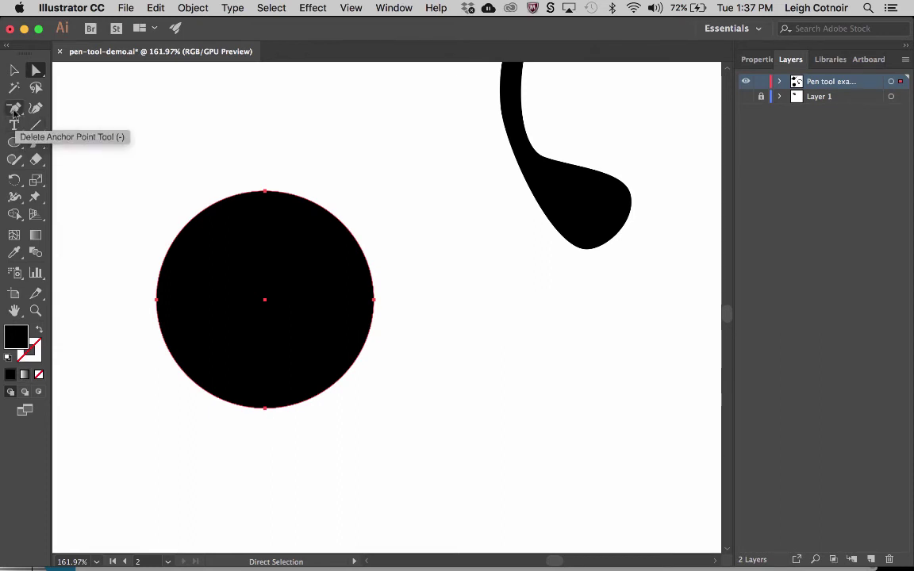
click(13, 109)
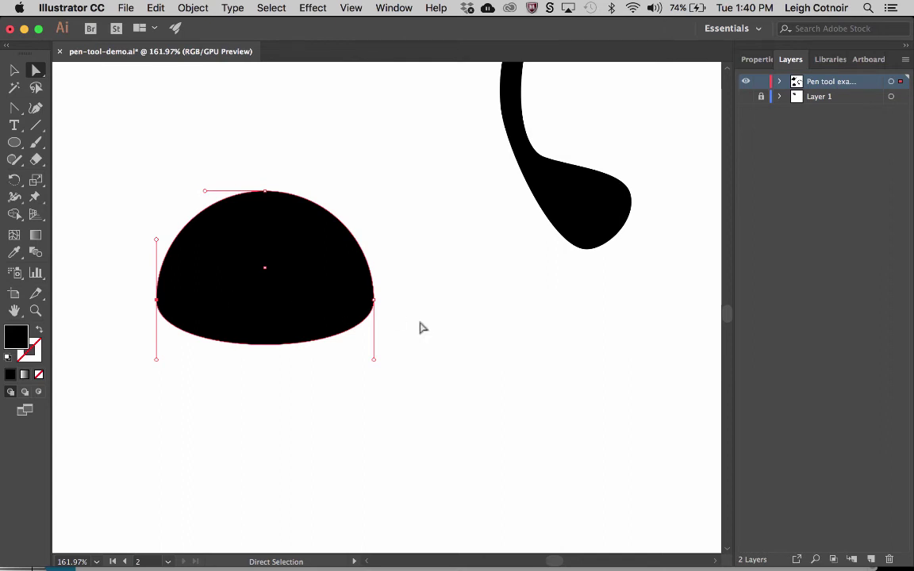
Try converting the dome's left anchor point to a corner with the Anchor Point tool, and undo the conversion
click(14, 107)
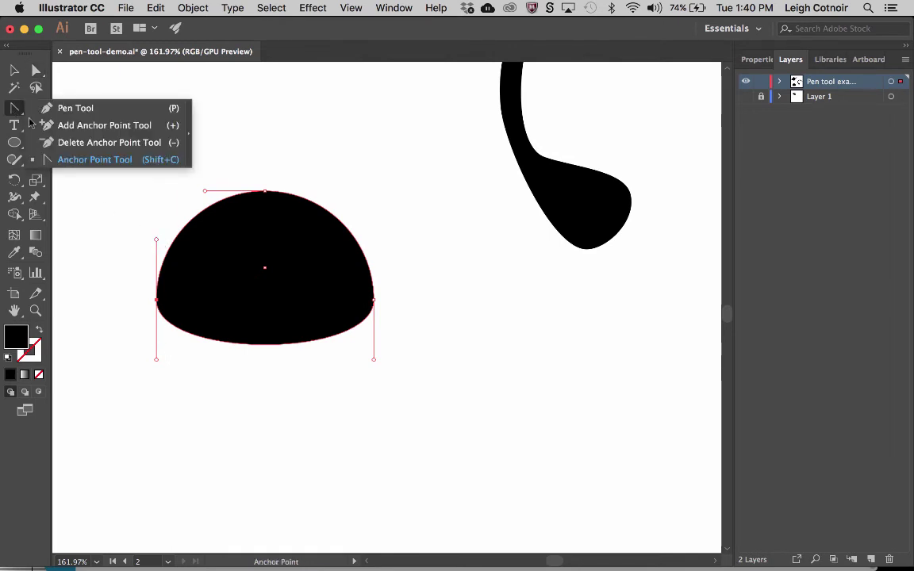
click(64, 161)
click(157, 301)
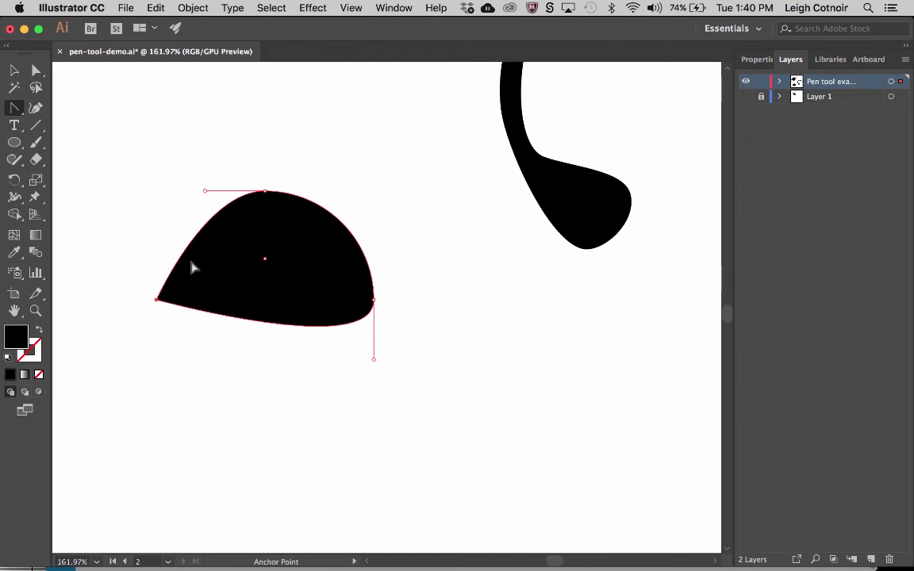
key(a)
key(super+z)
key(super+z)
key(super+z)
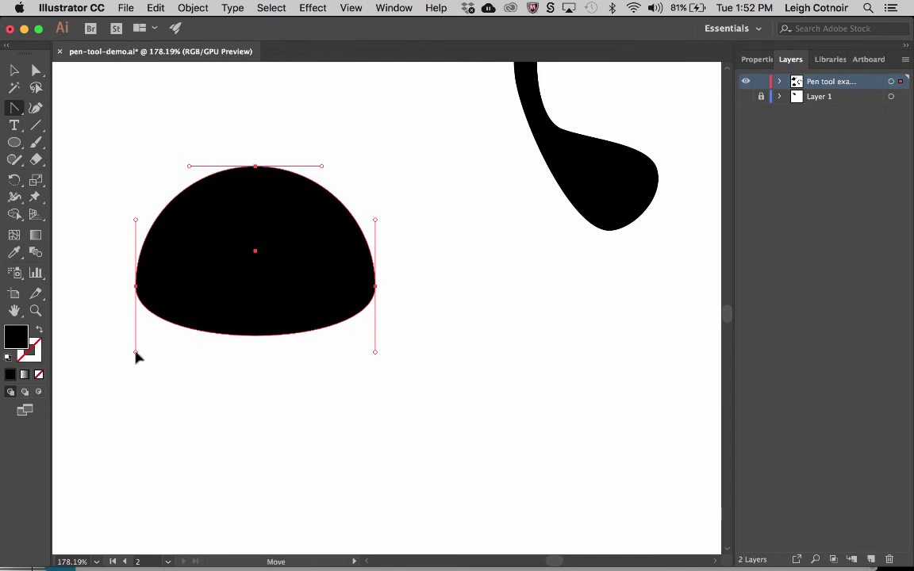
Collapse the lower handles of the dome's left and right anchor points into their points to flatten the bottom edge
drag(136, 353, 136, 288)
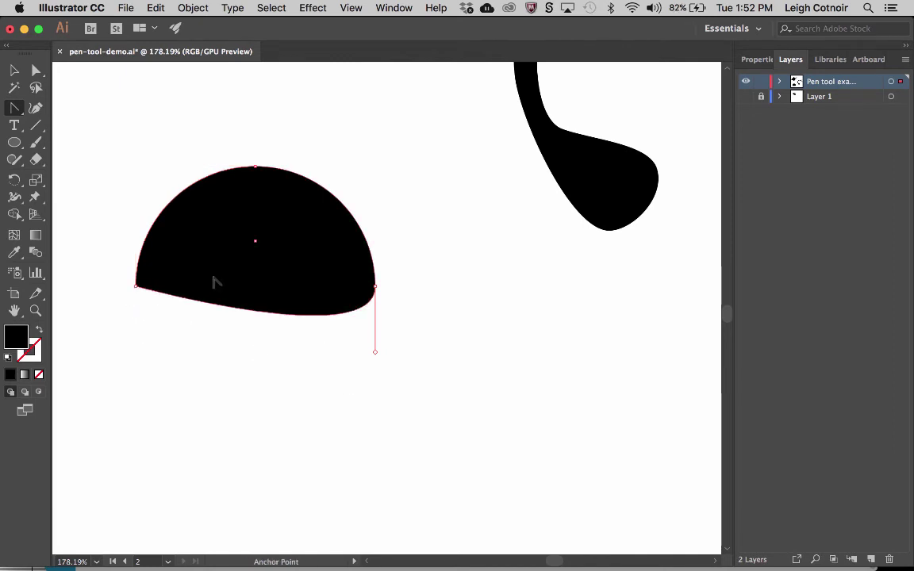
click(35, 70)
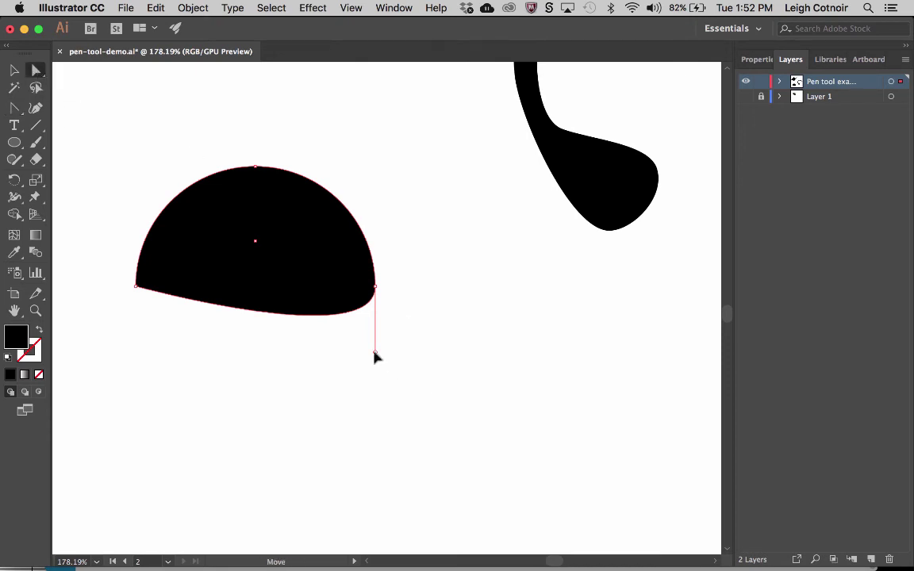
drag(377, 357, 377, 291)
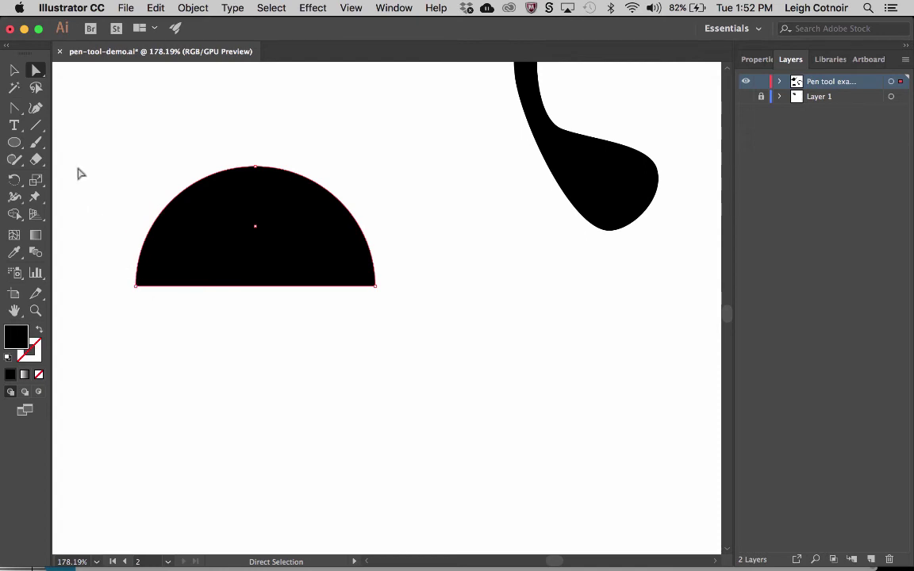
click(13, 111)
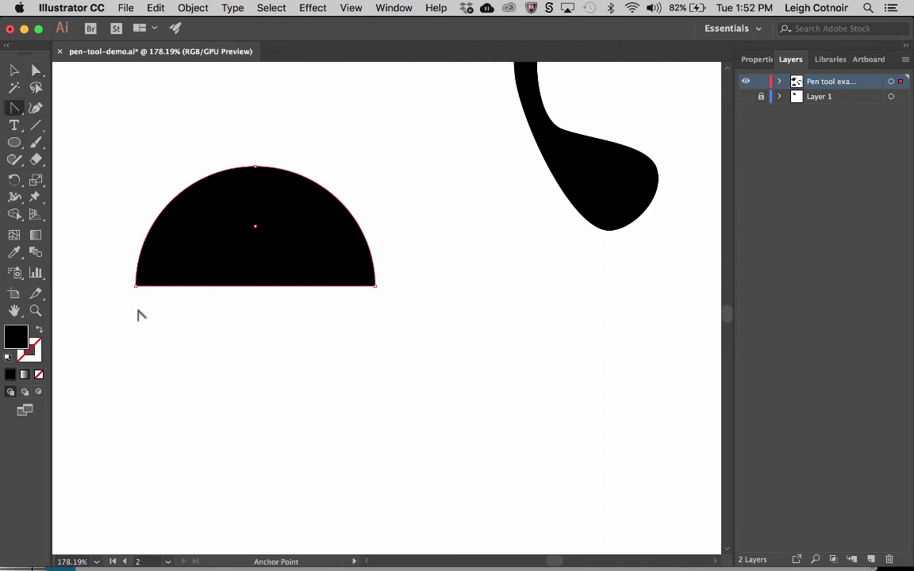
Move the half circle slightly up and left with the Selection tool
click(15, 70)
drag(228, 209, 222, 251)
drag(288, 253, 287, 213)
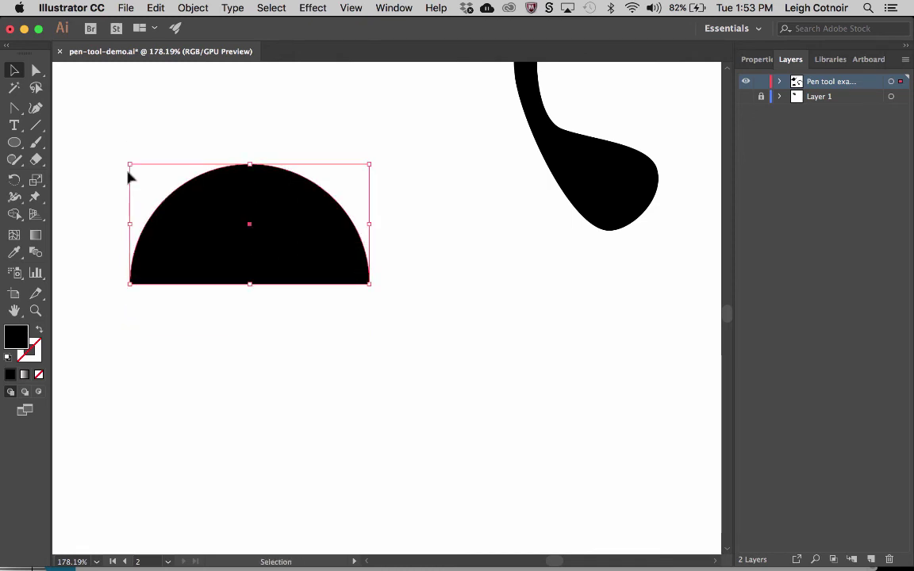
Show the rulers and place a vertical guide through the half circle's center
key(a)
key(super+r)
key(v)
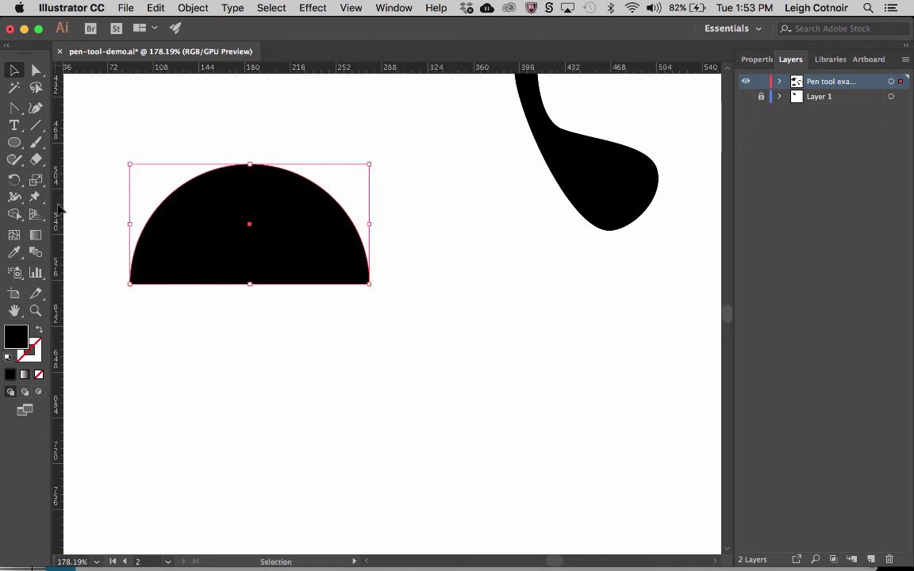
drag(57, 208, 250, 228)
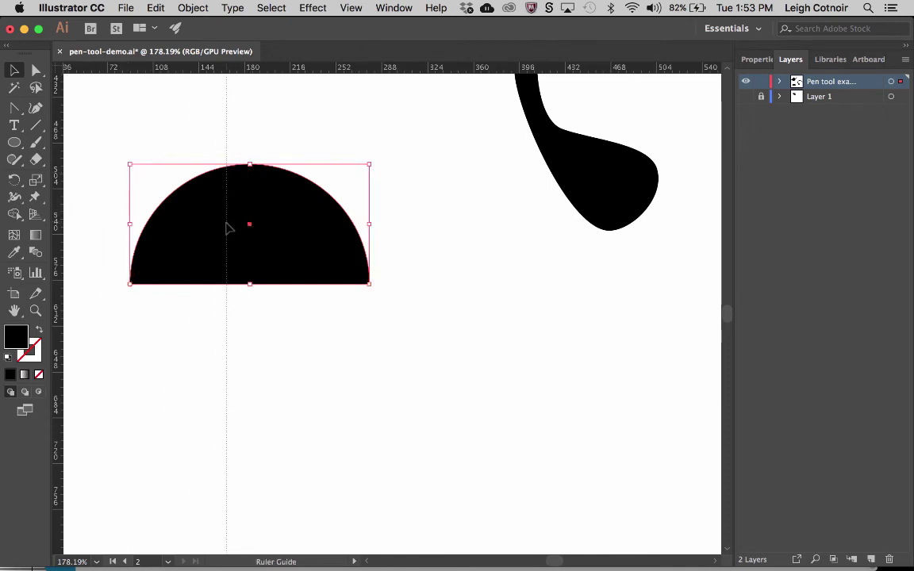
drag(252, 230, 251, 229)
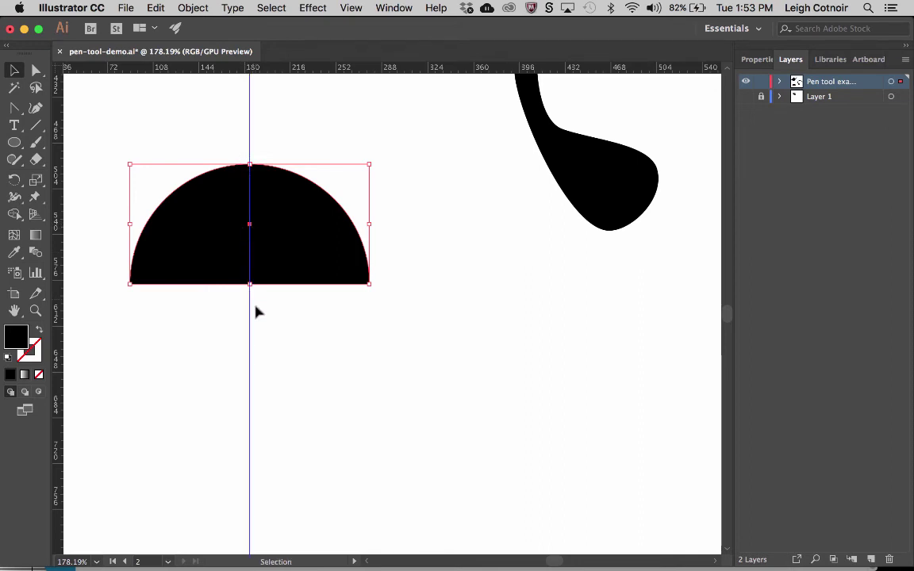
Check whether Smart Guides and Snap to Point are enabled
click(352, 7)
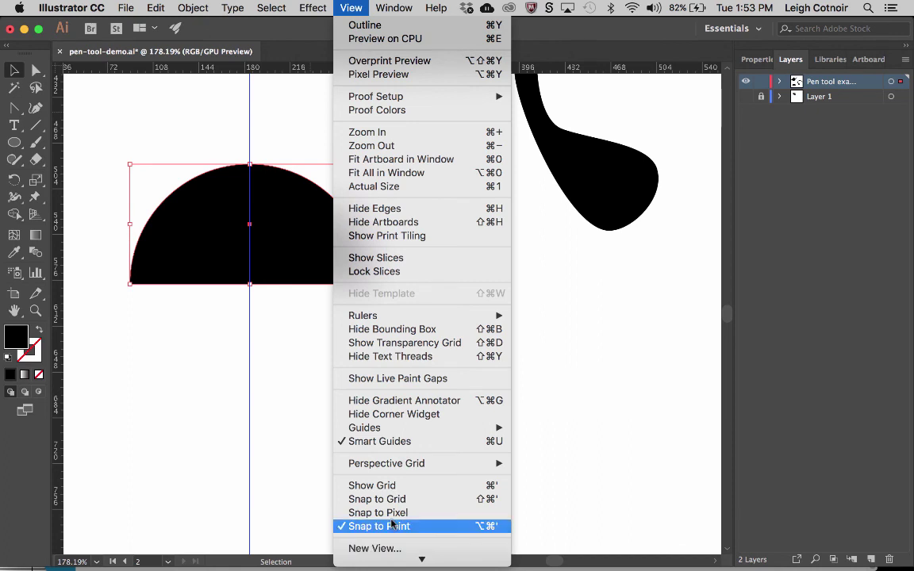
scroll(397, 500, down, 1)
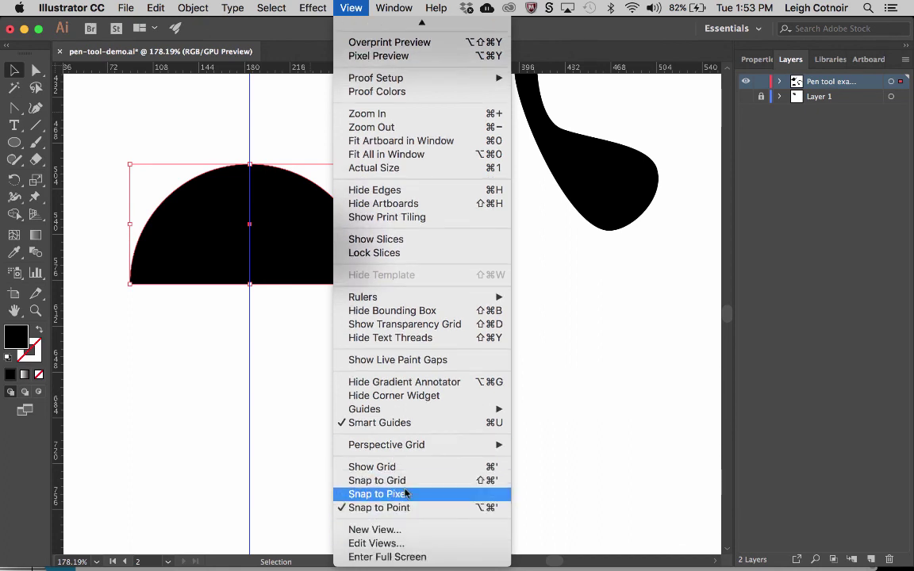
click(191, 343)
Move the half circle's right corner point horizontally to the guide, and collapse the top anchor point's right handle to form a quarter circle
scroll(192, 344, up, 2)
scroll(192, 344, left, 1)
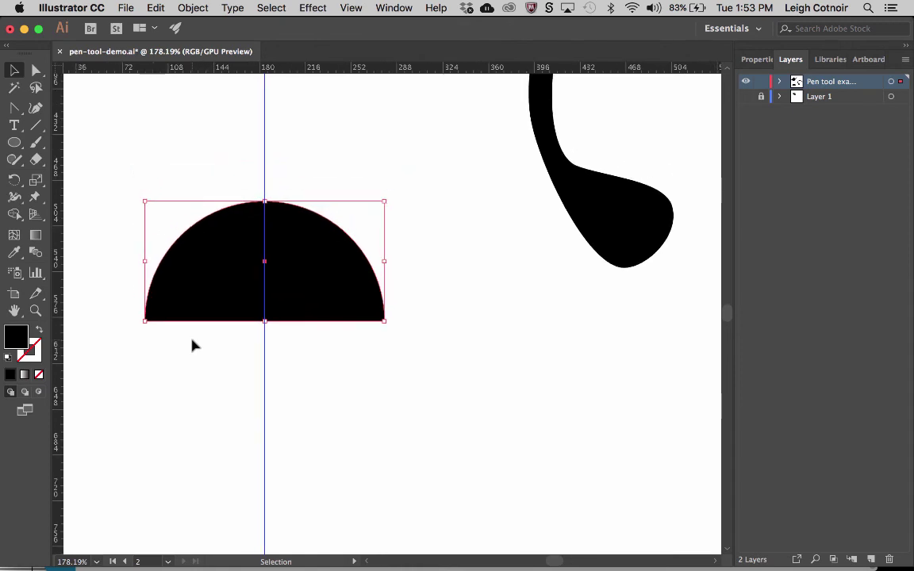
click(36, 70)
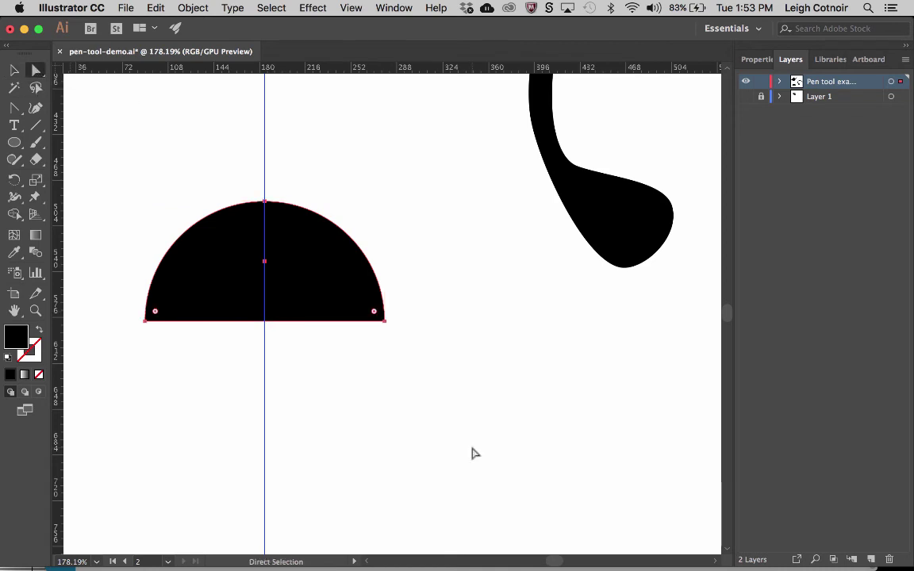
click(385, 321)
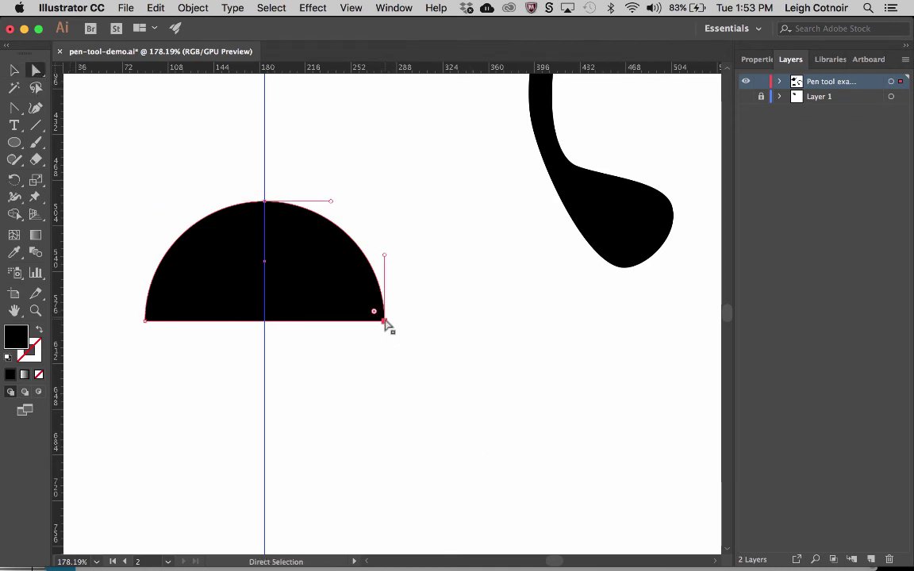
drag(385, 322, 265, 321)
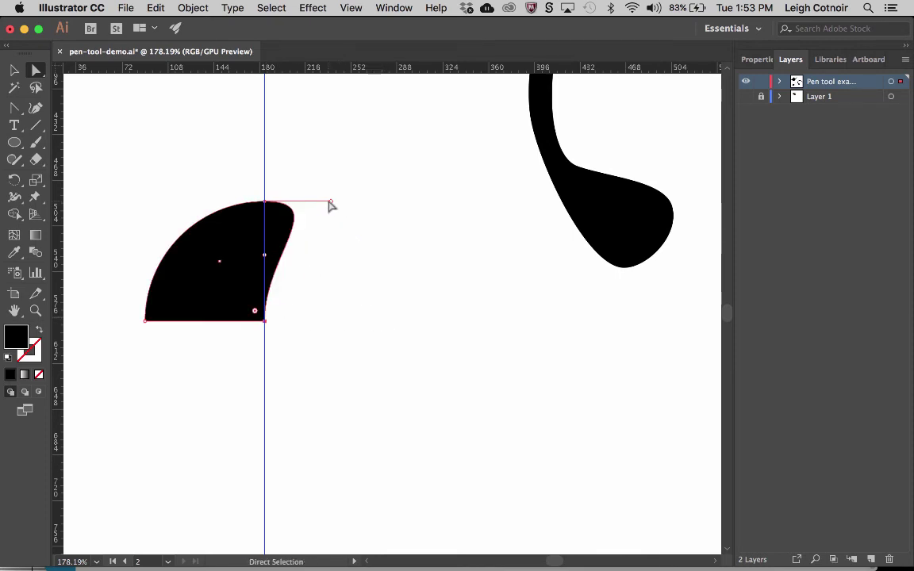
drag(331, 201, 268, 208)
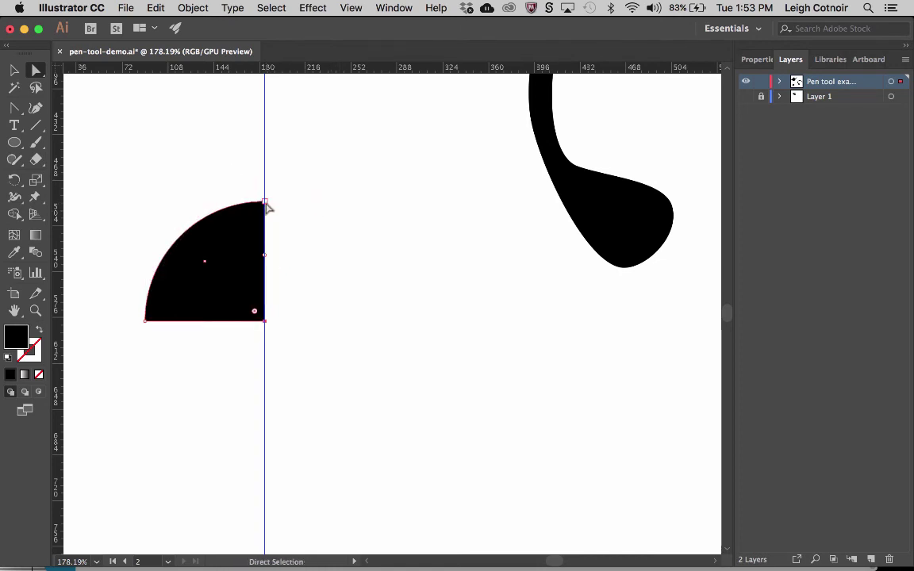
click(308, 288)
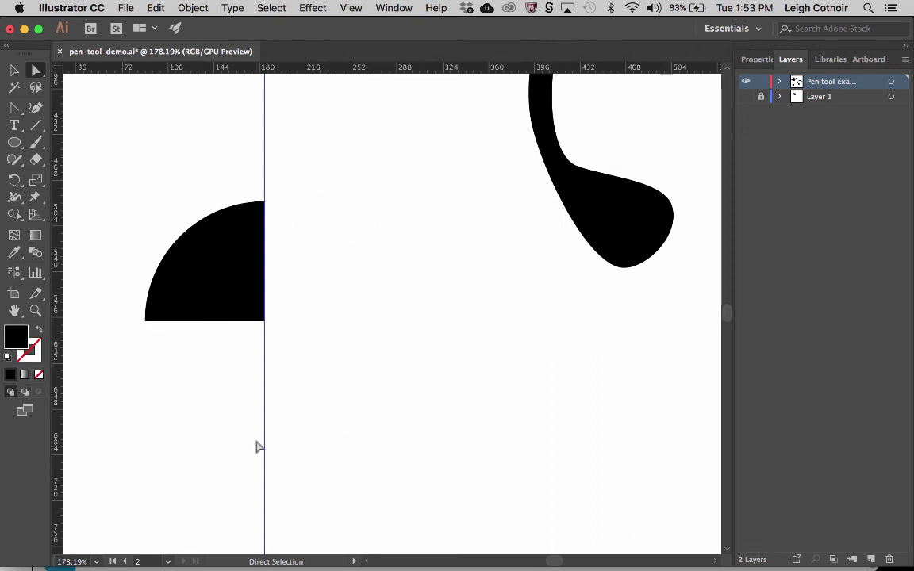
Draw a black circle with the Ellipse tool below and to the right of the quarter circle, clear of the guide
drag(14, 142, 58, 145)
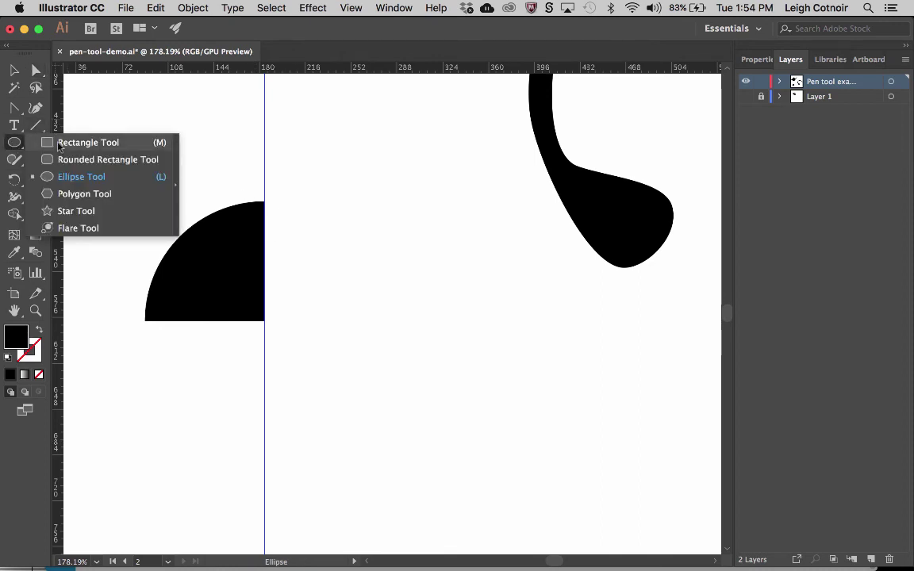
drag(58, 145, 16, 145)
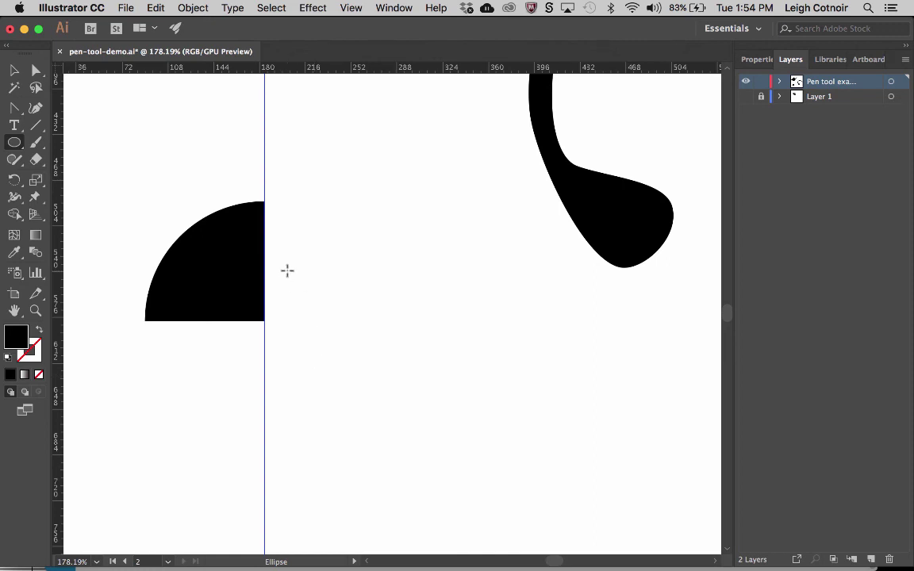
click(16, 146)
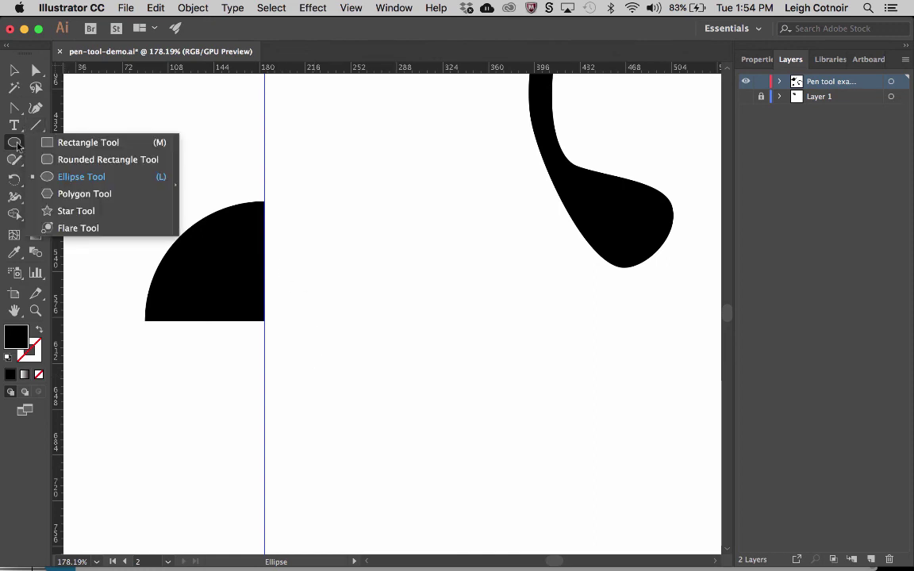
click(70, 177)
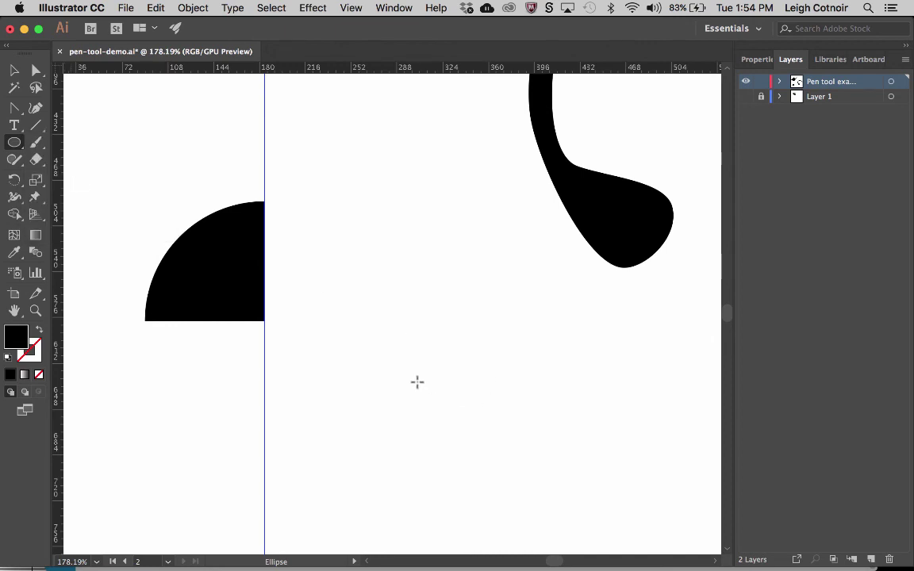
drag(417, 382, 394, 283)
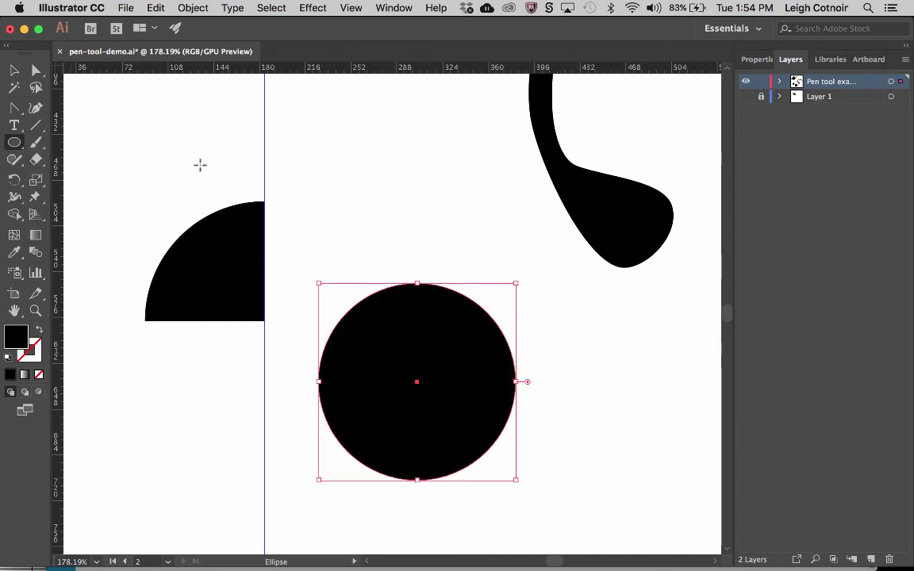
Delete the new circle's bottom anchor point with the Direct Selection tool to leave an open half circle
key(a)
click(416, 480)
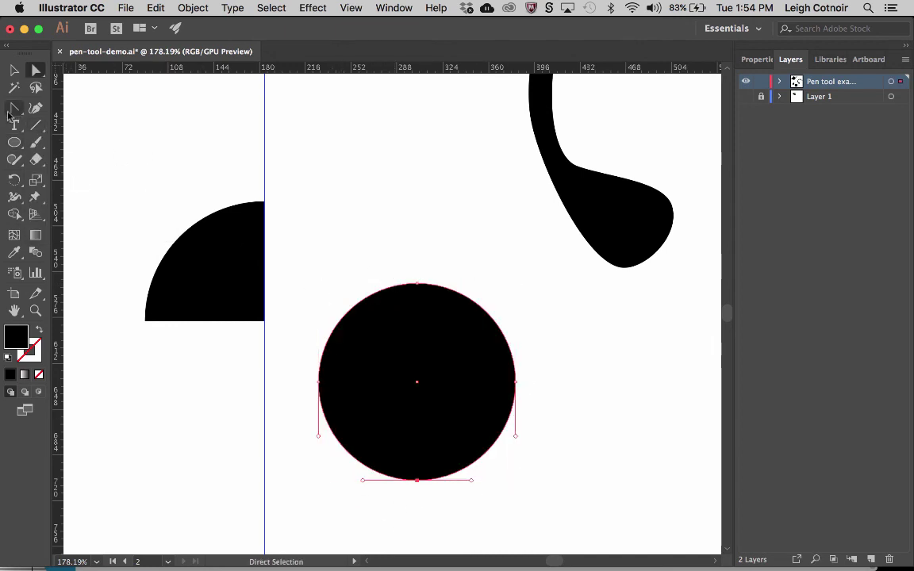
drag(14, 108, 107, 148)
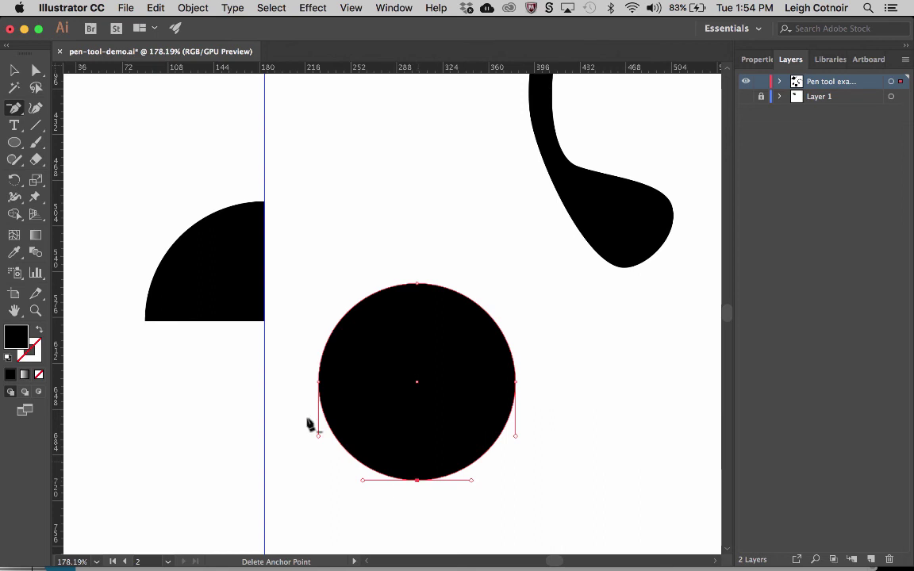
key(a)
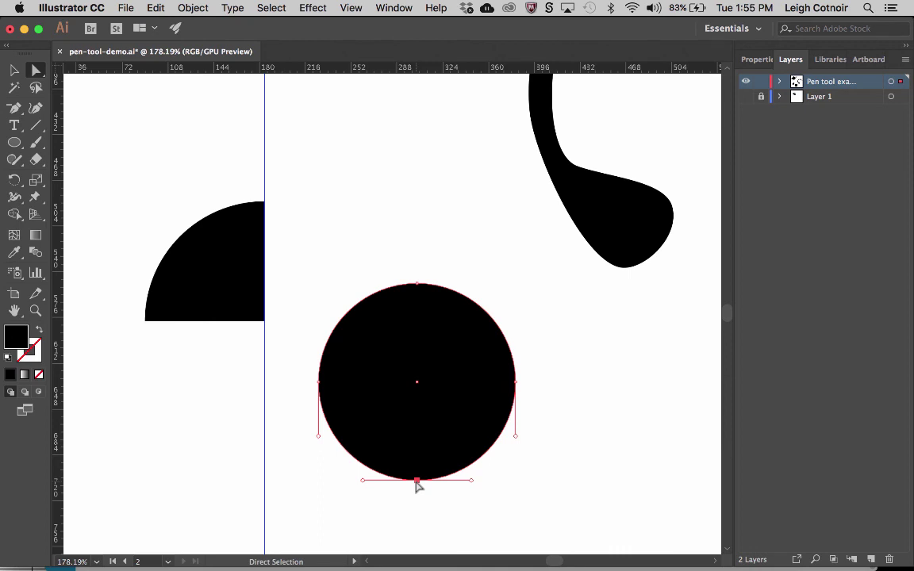
key(Delete)
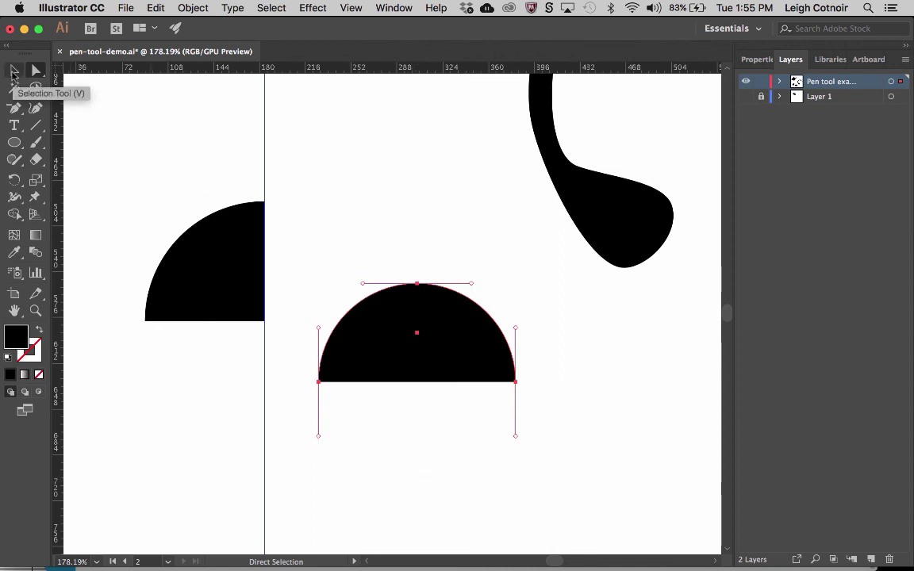
Swap fill and stroke on the half circle and the quarter circle so each has a black outline and no fill
click(428, 248)
click(425, 319)
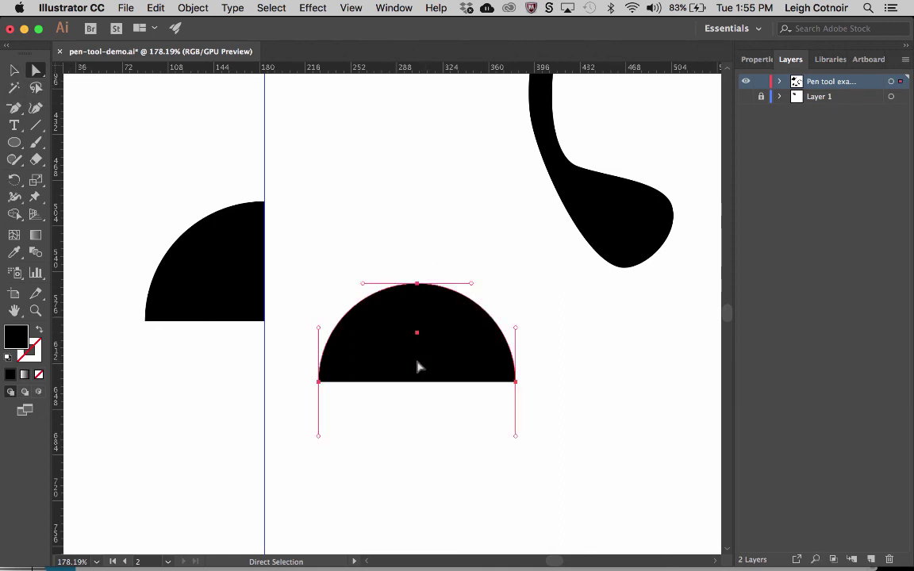
click(40, 333)
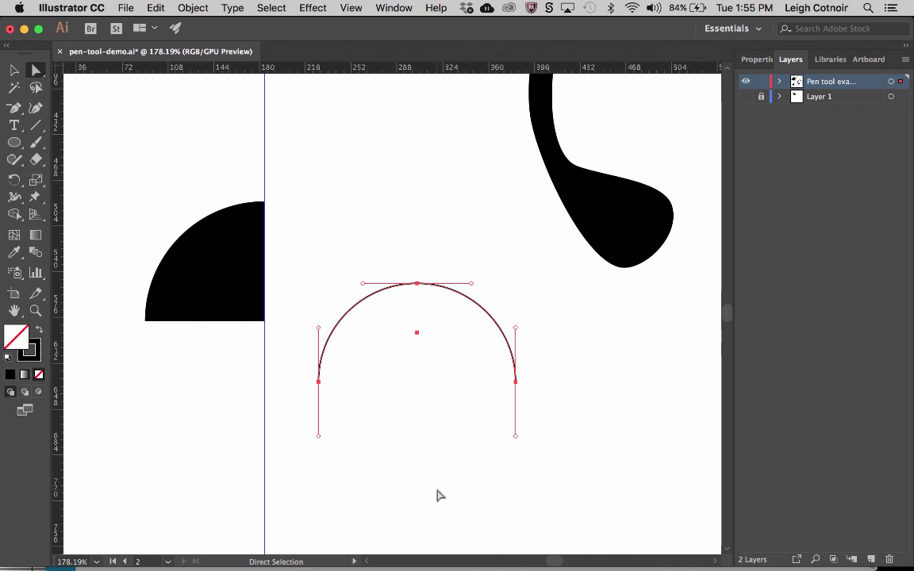
click(181, 261)
click(37, 330)
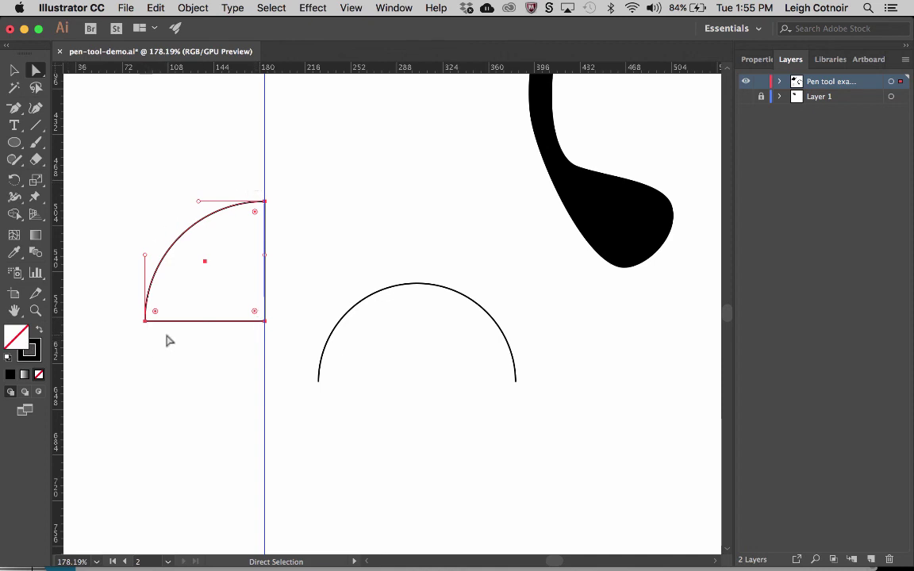
click(220, 367)
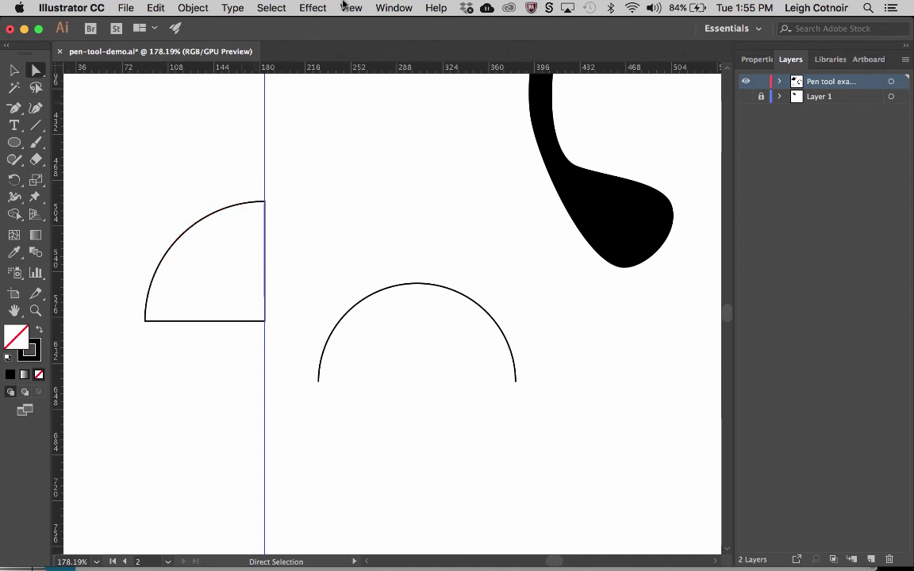
Hide the guides
click(353, 8)
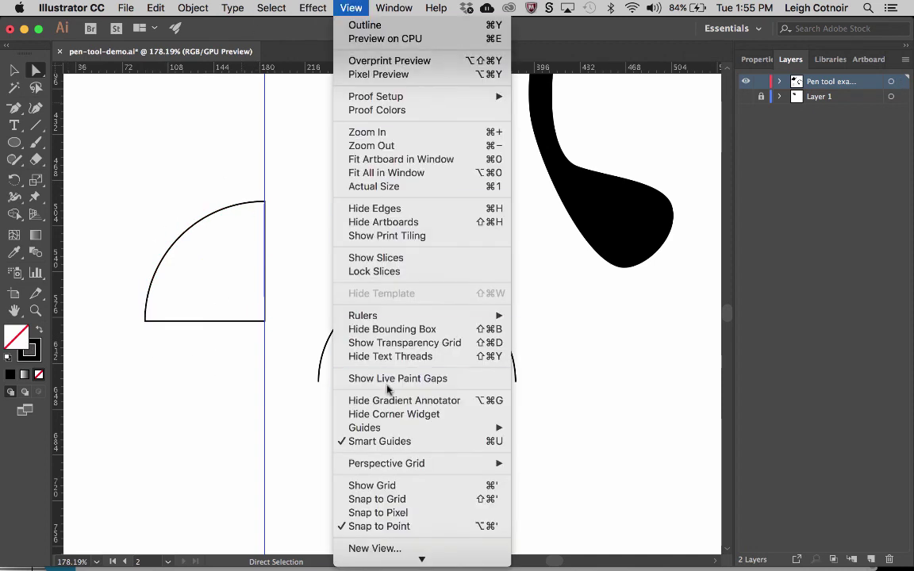
mouse_move(387, 430)
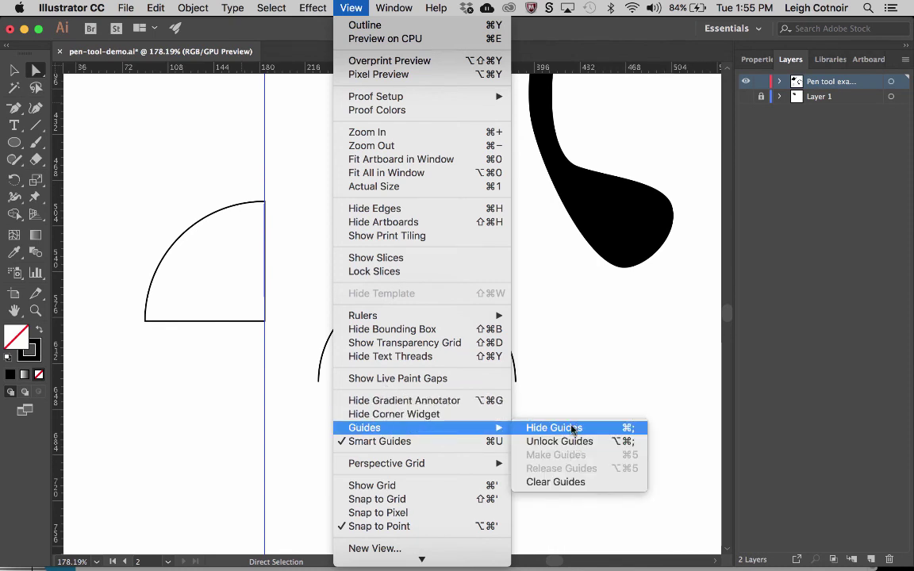
click(608, 426)
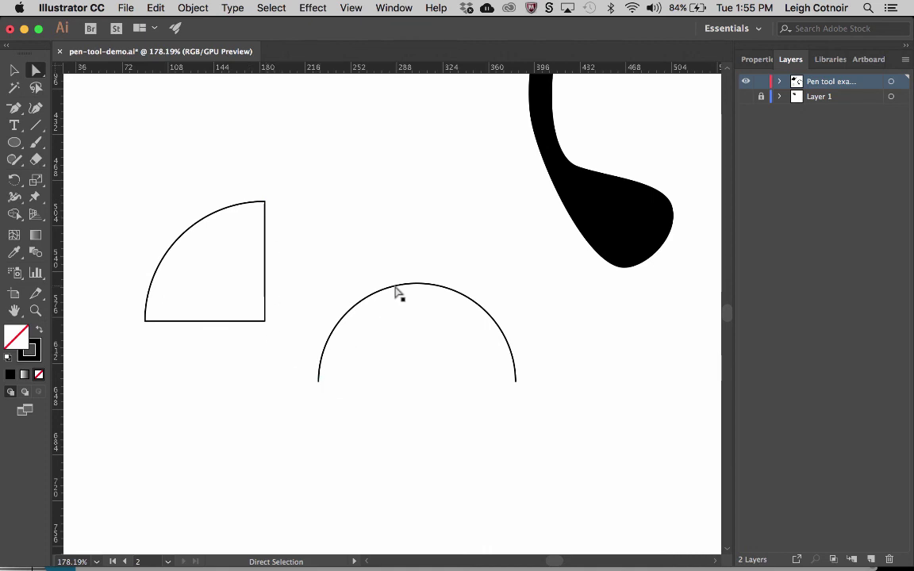
Close the open half circle with the Pen tool by joining its left and right endpoints with a straight segment, and deselect it
click(326, 354)
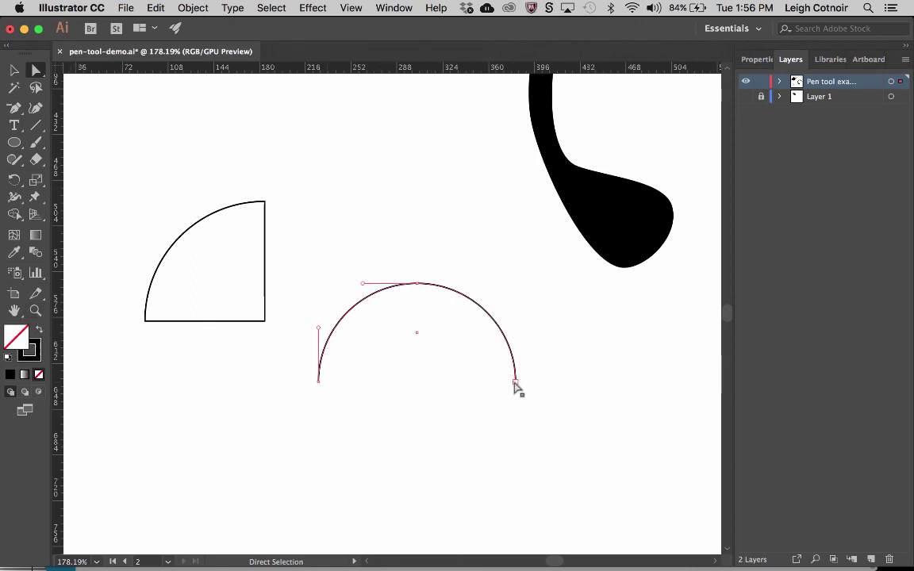
click(14, 108)
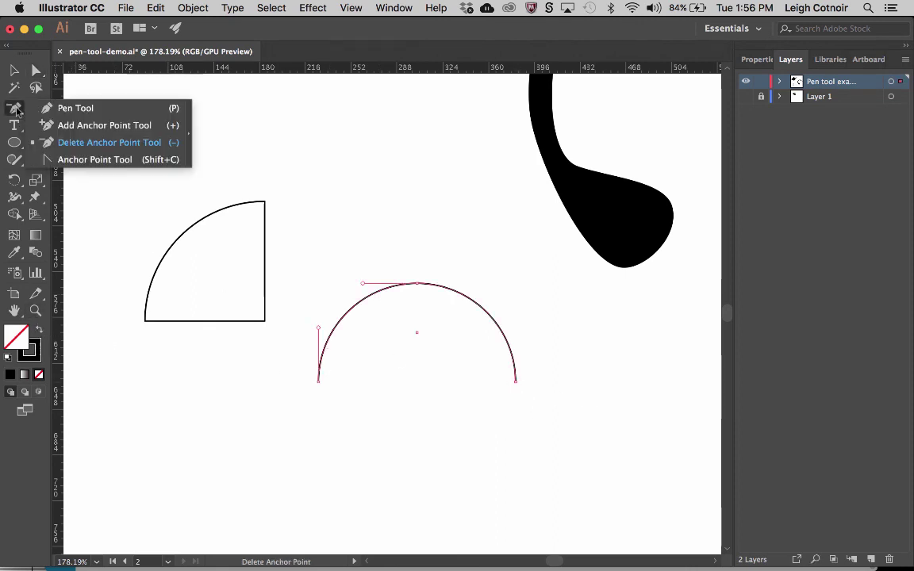
click(47, 108)
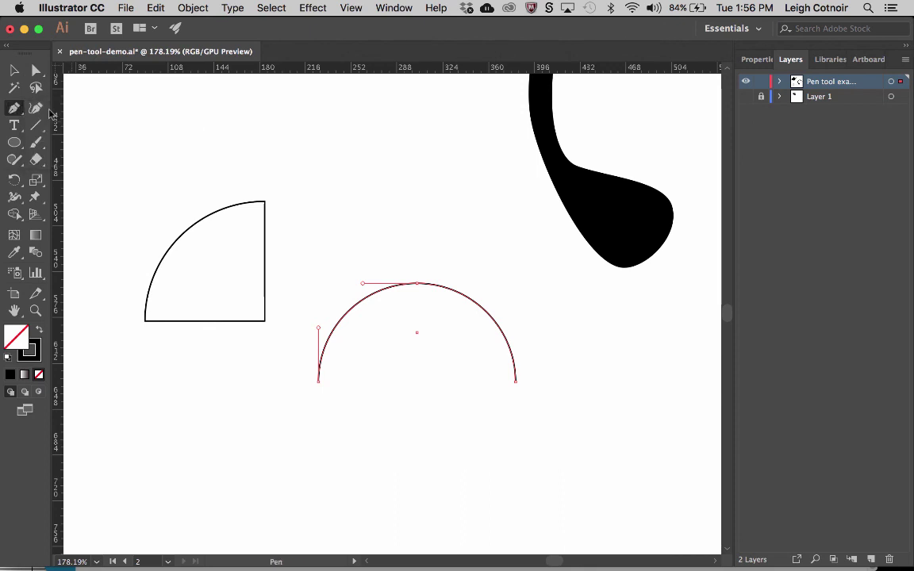
key(super+equal)
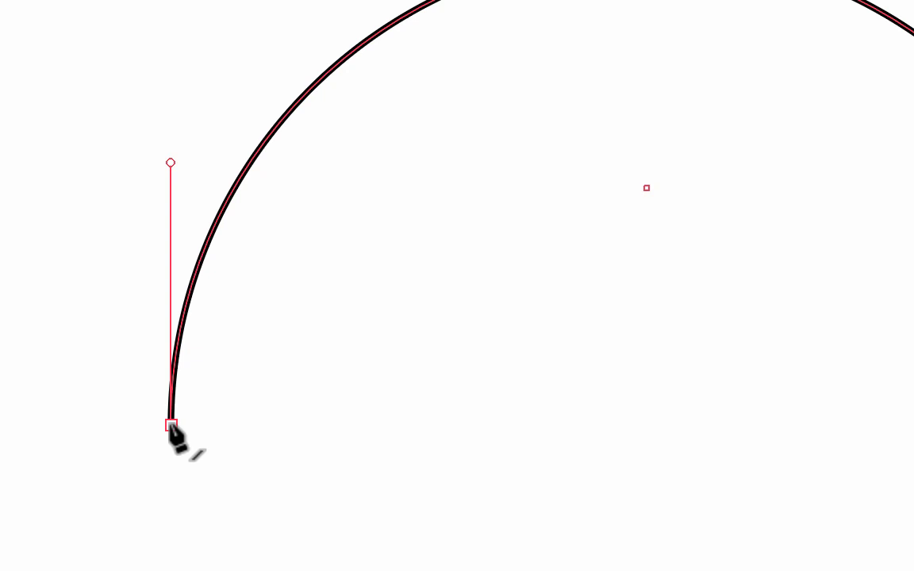
ctrl+click(170, 426)
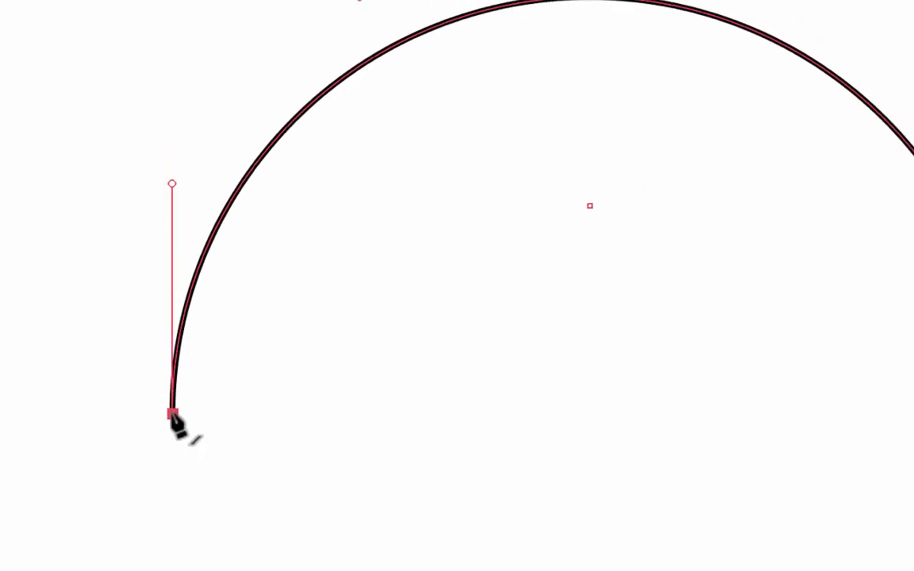
drag(170, 426, 643, 426)
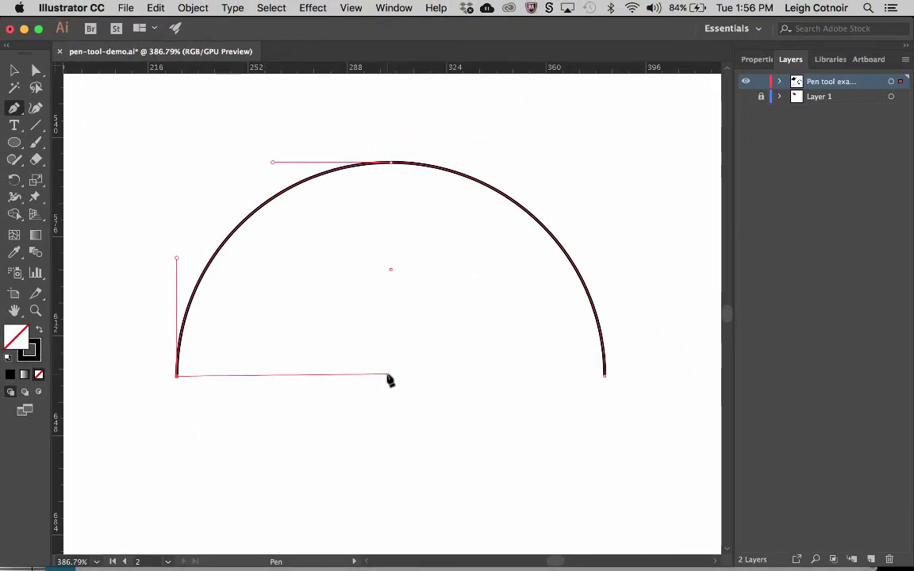
drag(389, 378, 605, 379)
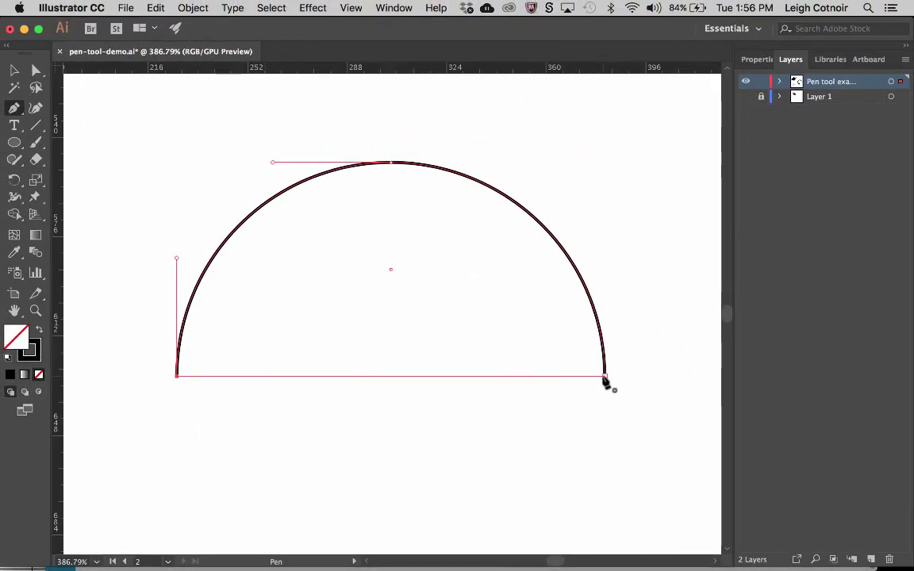
click(605, 378)
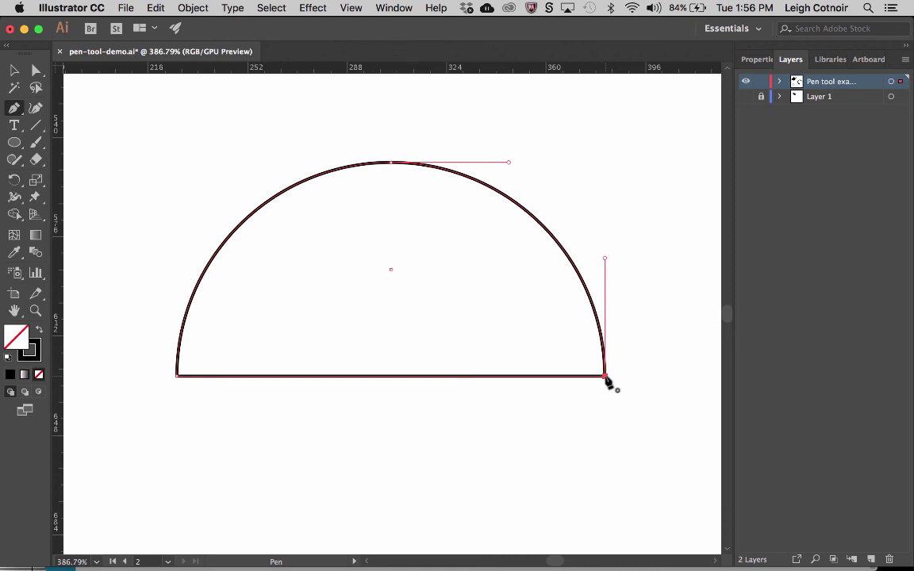
key(v)
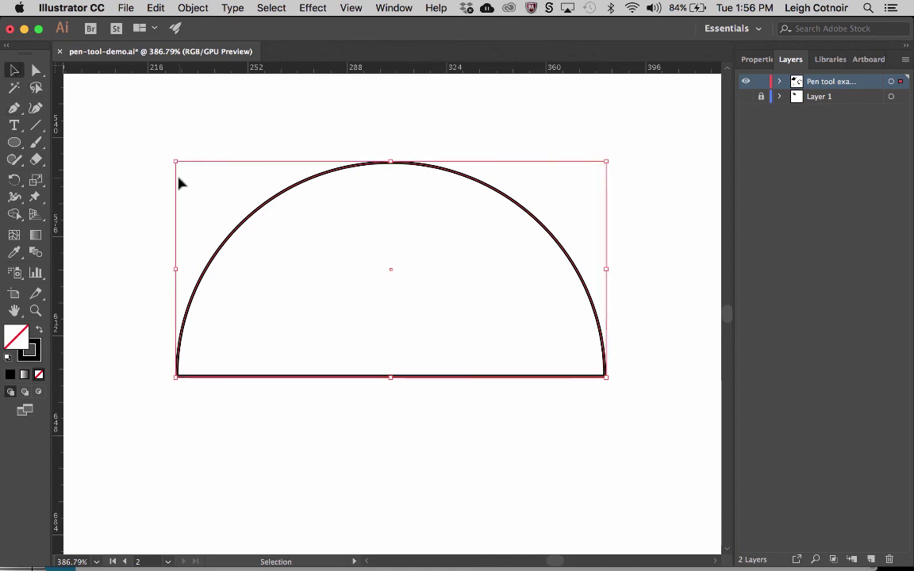
click(139, 193)
Select the quarter circle and half circle together and swap their fill and stroke back and forth to compare both appearances
key(super+0)
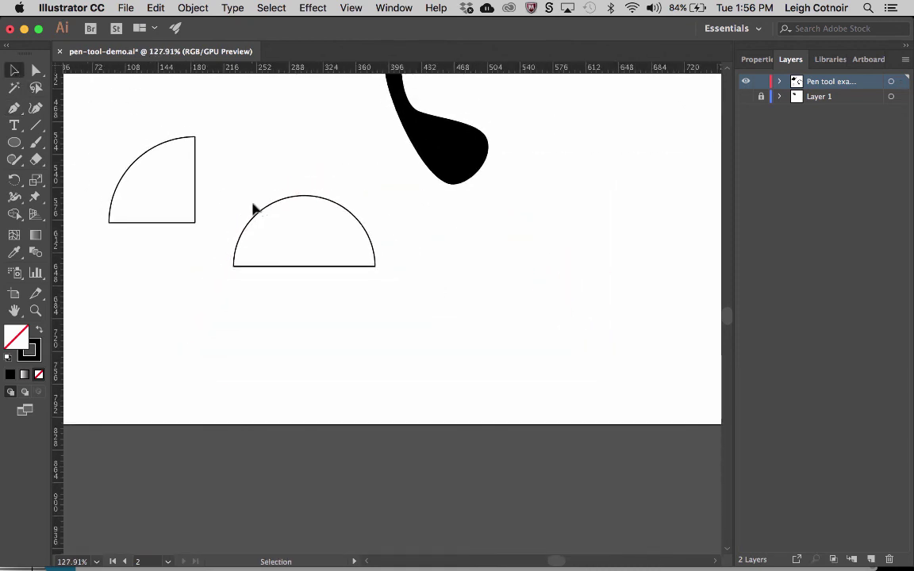
scroll(254, 208, up, 3)
drag(167, 191, 352, 361)
click(39, 331)
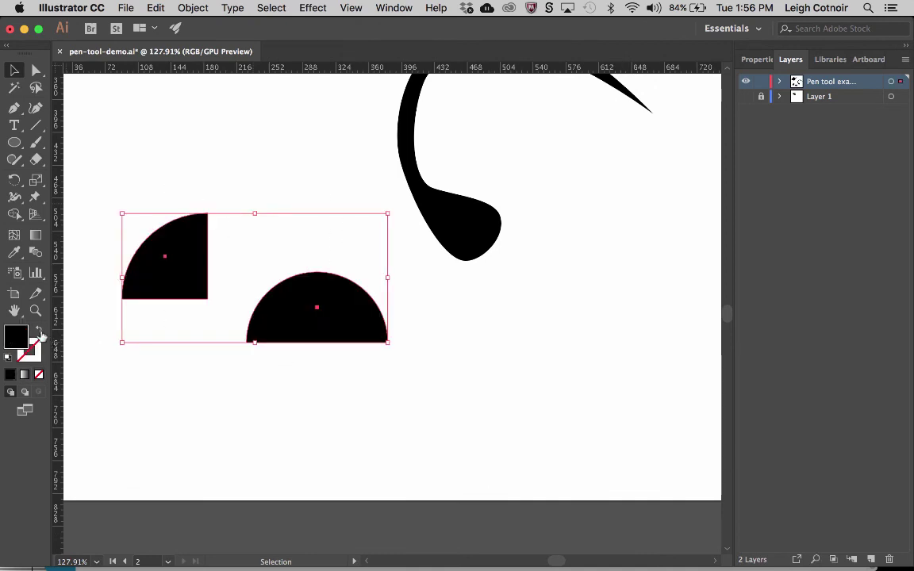
click(41, 334)
click(41, 333)
click(40, 334)
click(368, 428)
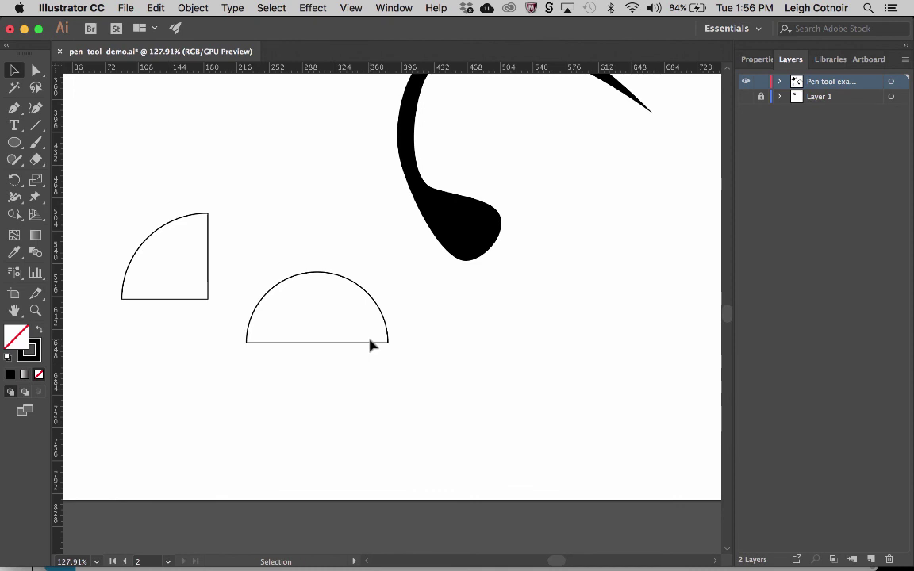
scroll(341, 270, down, 4)
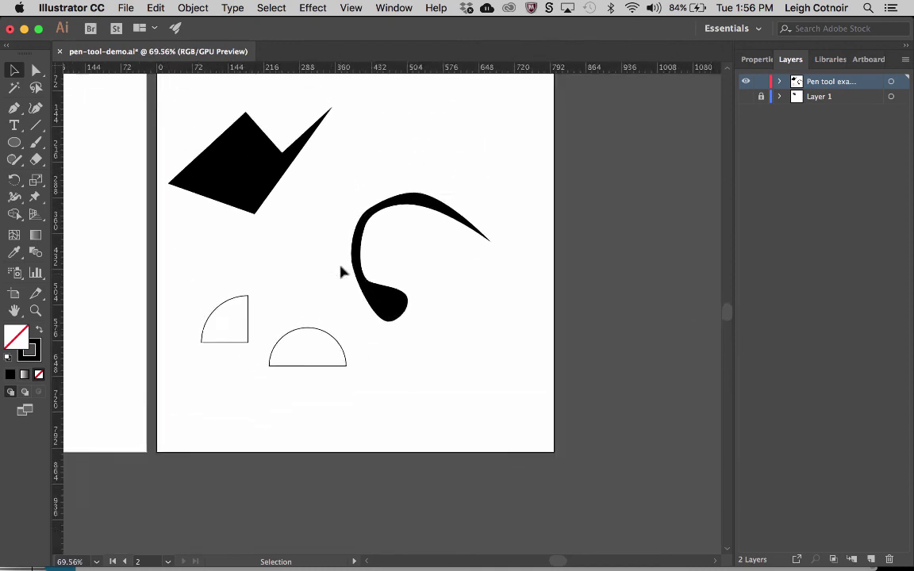
scroll(340, 272, up, 2)
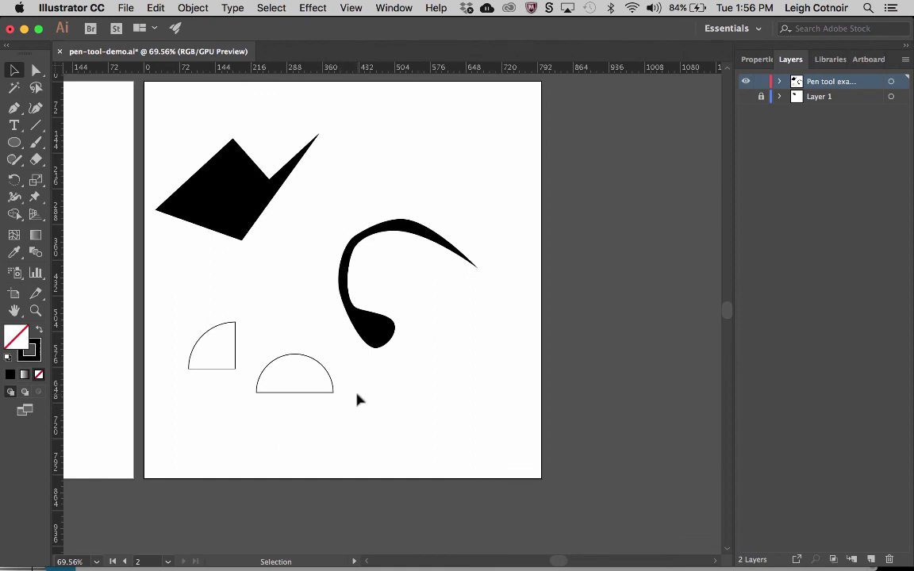